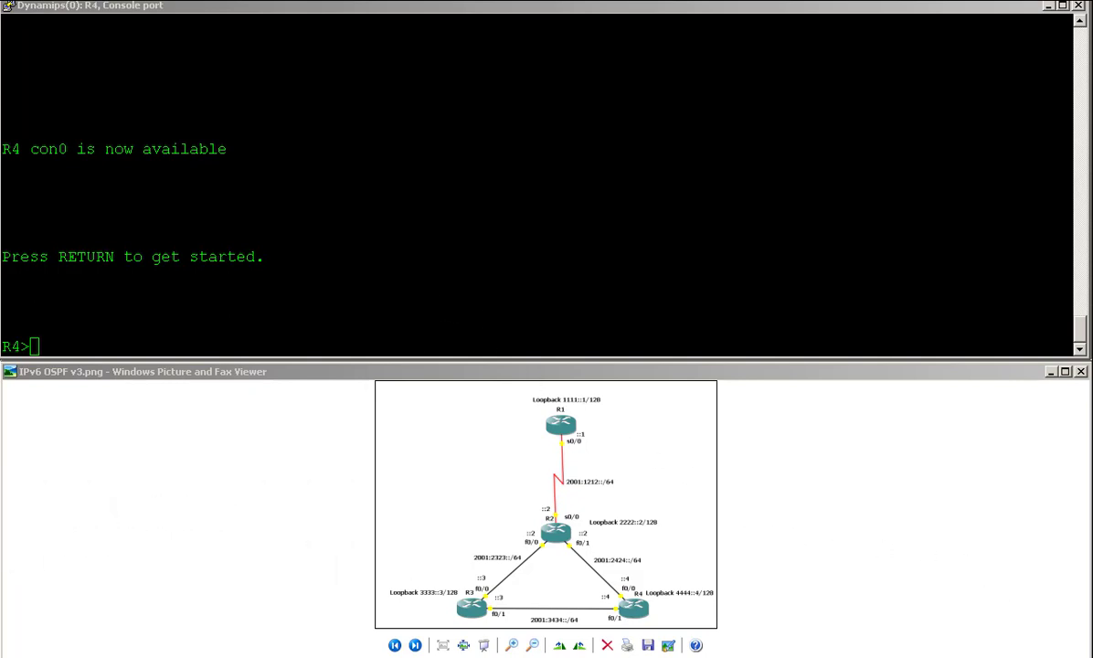
Switch to the browser and read the IPv6 OSPF v3 lab scenario, its first task about the static route, and the topology diagram.
{"action": "key", "text": "alt+Tab"}
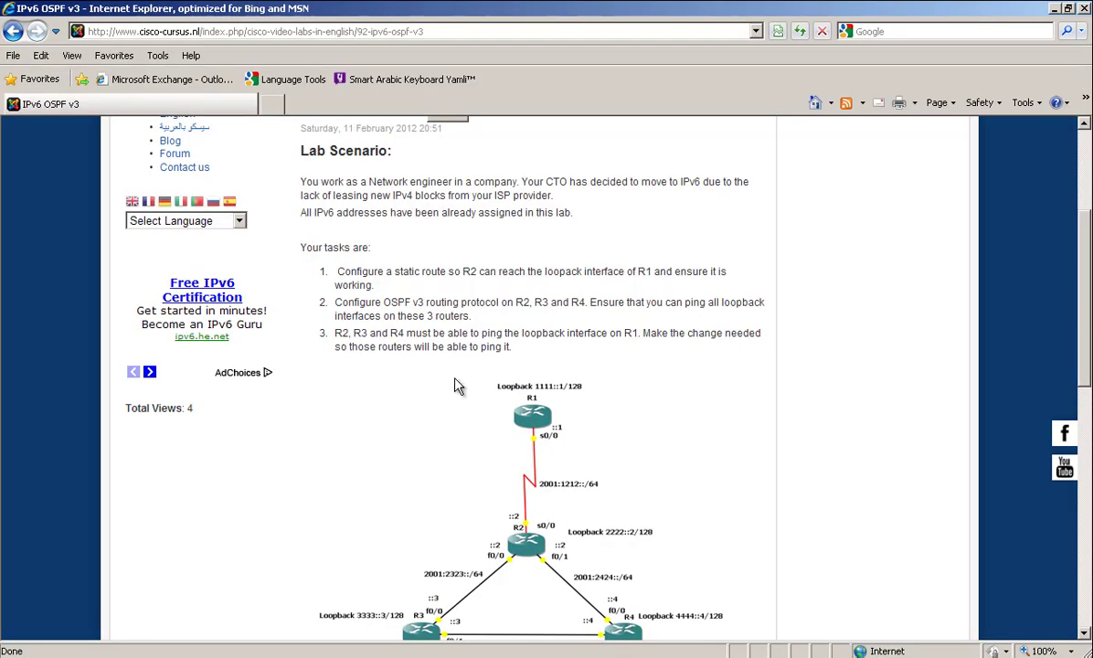
{"action": "scroll", "coordinate": [457, 439], "scroll_direction": "up", "scroll_amount": 4}
{"action": "scroll", "coordinate": [460, 448], "scroll_direction": "down", "scroll_amount": 2}
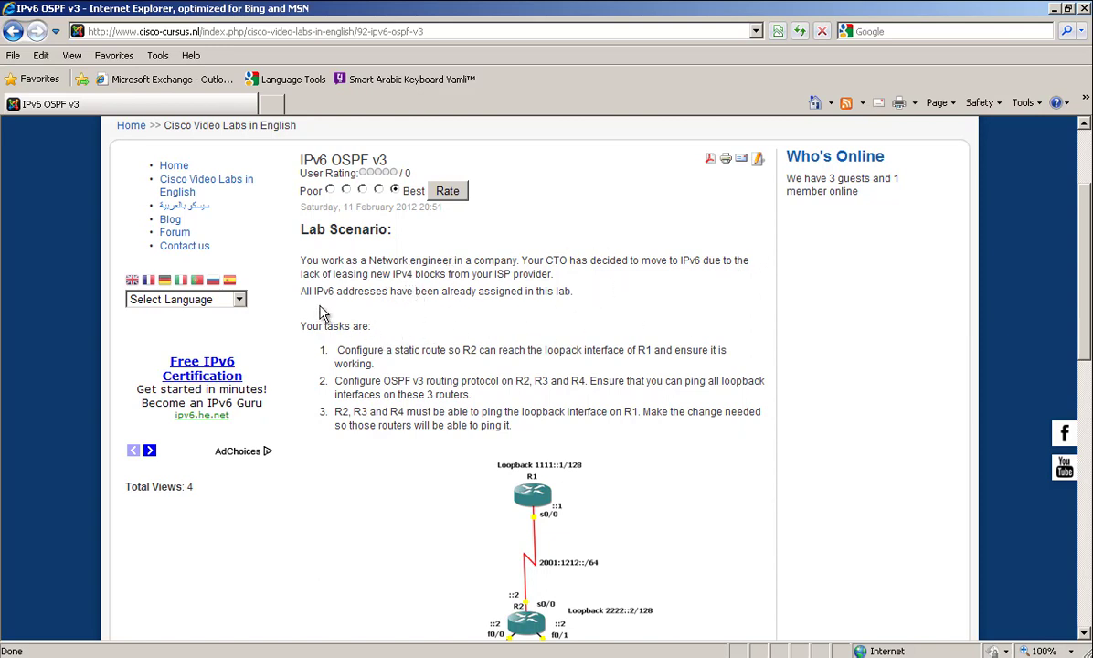
{"action": "left_click_drag", "start_coordinate": [300, 293], "coordinate": [557, 300]}
{"action": "left_click", "coordinate": [578, 285]}
{"action": "scroll", "coordinate": [602, 309], "scroll_direction": "down", "scroll_amount": 2}
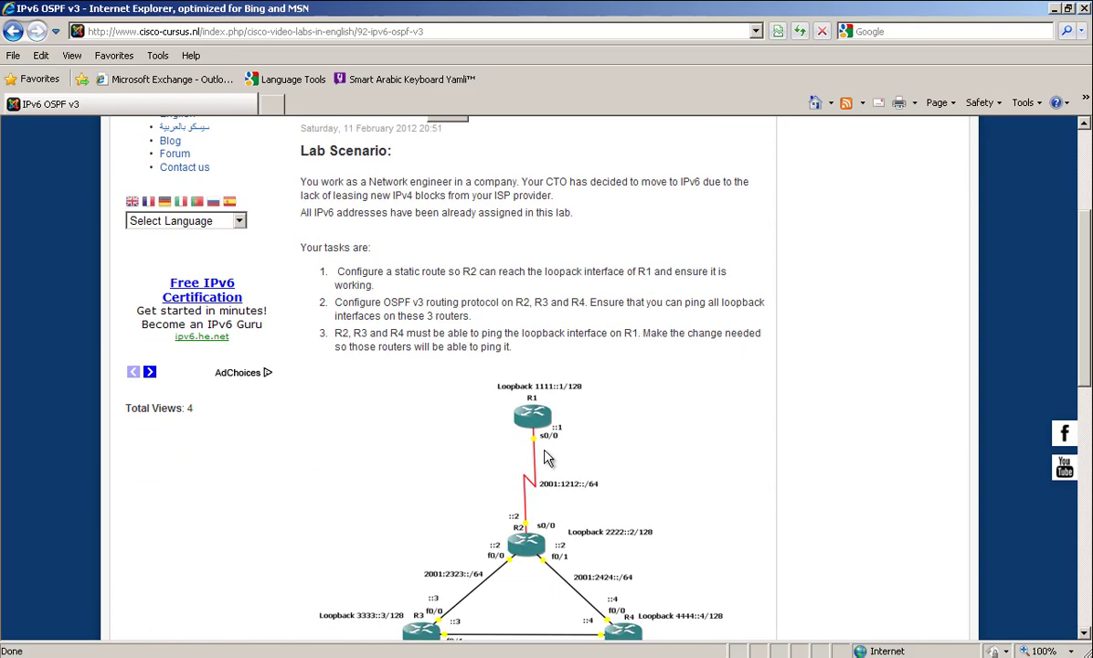
{"action": "scroll", "coordinate": [577, 549], "scroll_direction": "down", "scroll_amount": 2}
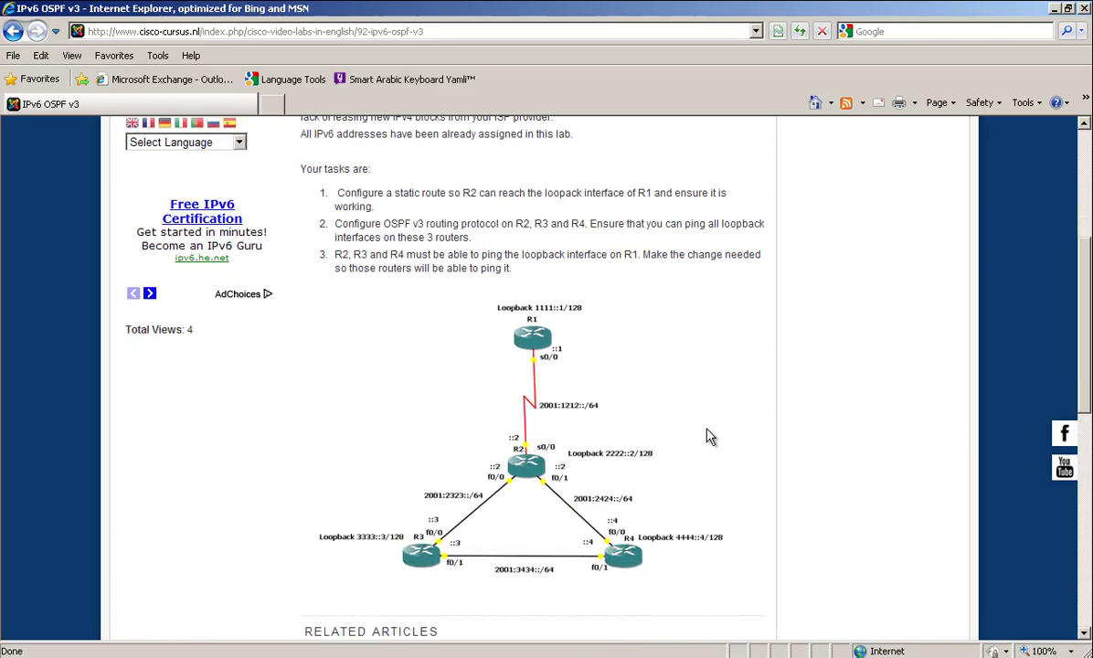
{"action": "scroll", "coordinate": [704, 444], "scroll_direction": "up", "scroll_amount": 2}
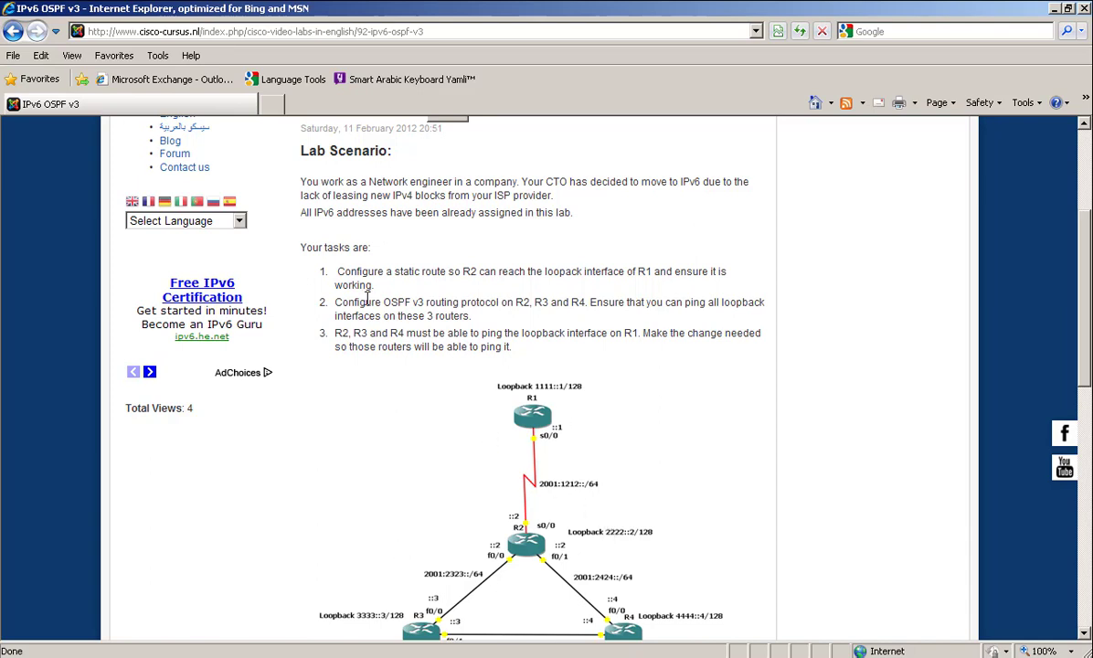
{"action": "triple_click", "coordinate": [308, 249]}
{"action": "left_click", "coordinate": [407, 270]}
{"action": "left_click_drag", "start_coordinate": [337, 273], "coordinate": [655, 278]}
{"action": "left_click", "coordinate": [603, 243]}
{"action": "scroll", "coordinate": [593, 296], "scroll_direction": "down", "scroll_amount": 2}
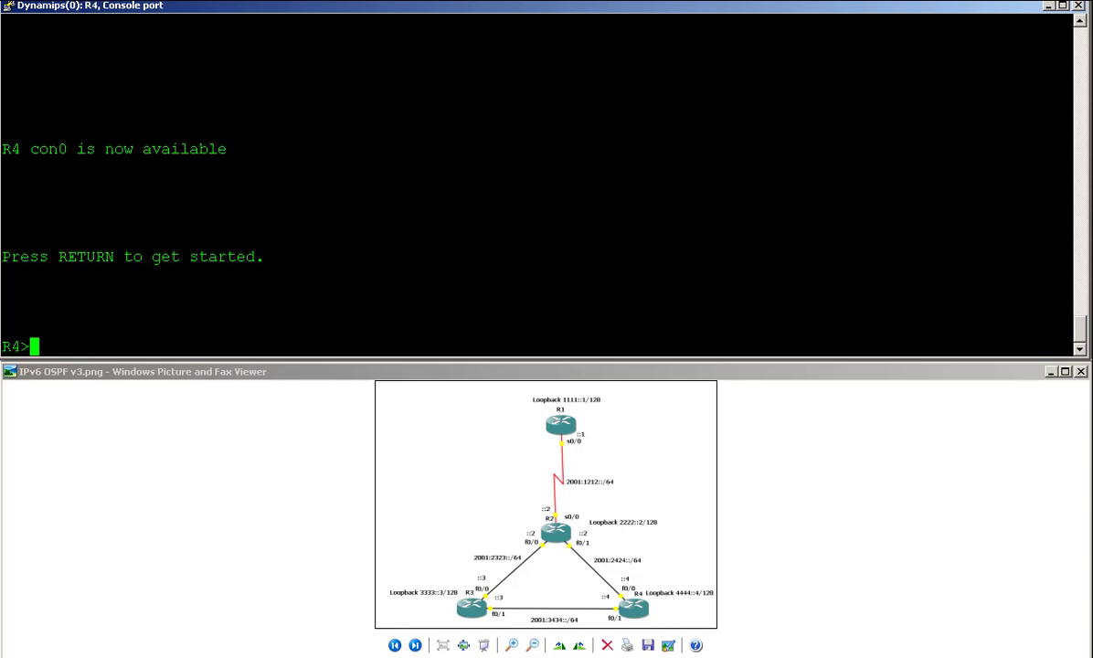
Switch to the R2 console, enter privileged mode, and test reachability of R1's loopback by pinging 1111::1, aborting the ping early.
{"action": "key", "text": "alt+Tab"}
{"action": "type", "text": "ena"}
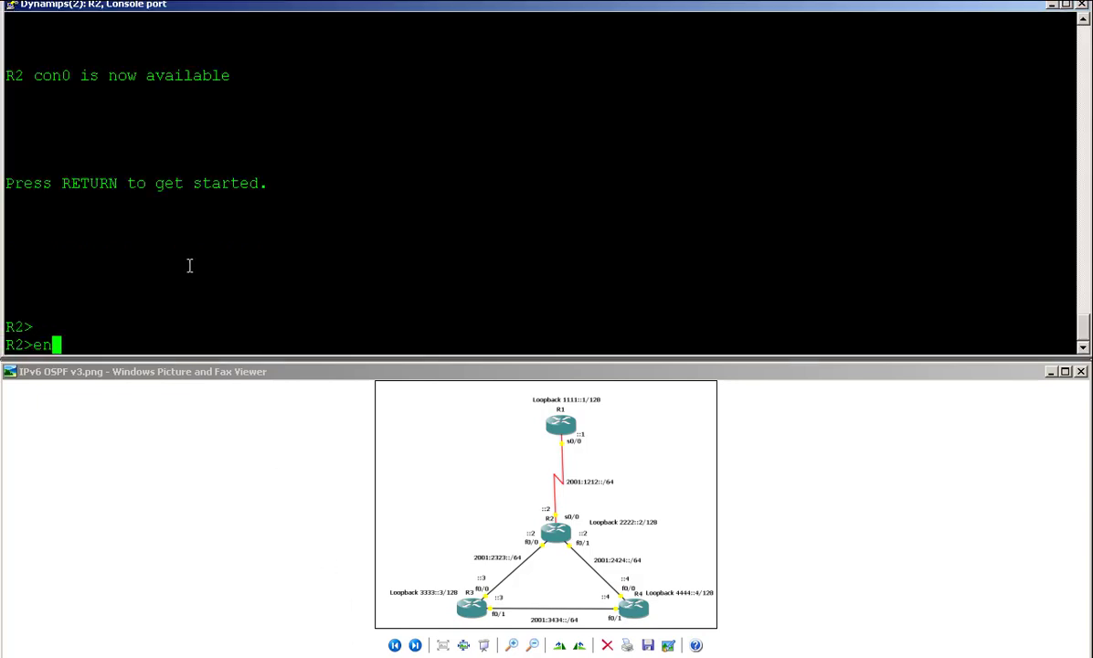
{"action": "key", "text": "Return"}
{"action": "type", "text": "ping "}
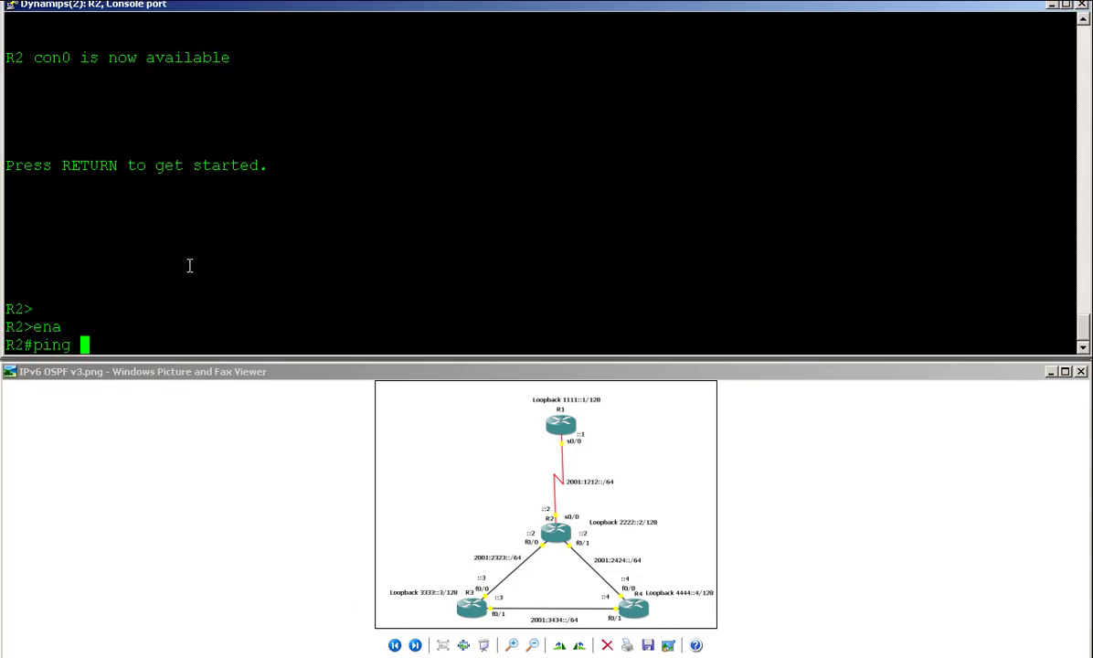
{"action": "type", "text": "1111::1"}
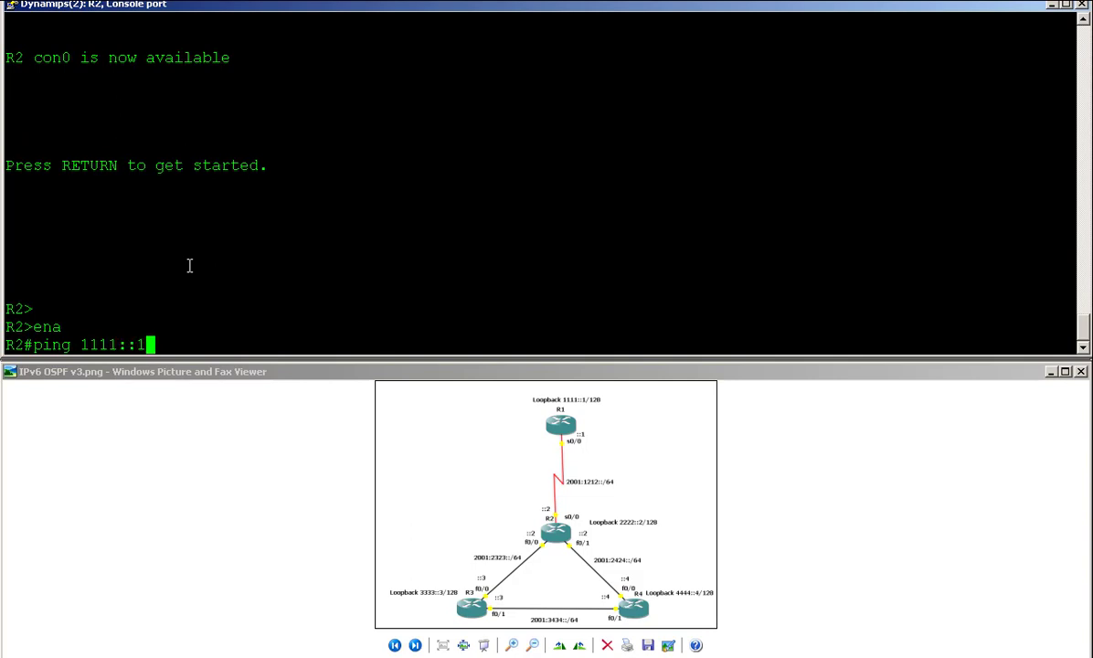
{"action": "key", "text": "Return"}
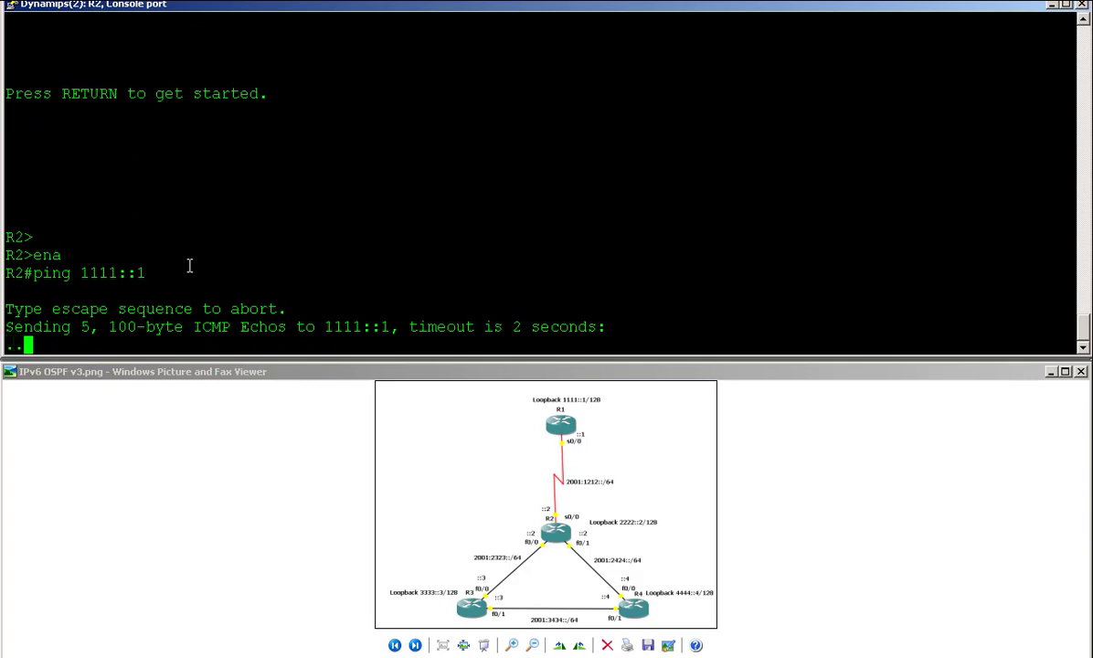
{"action": "key", "text": "ctrl+shift+6"}
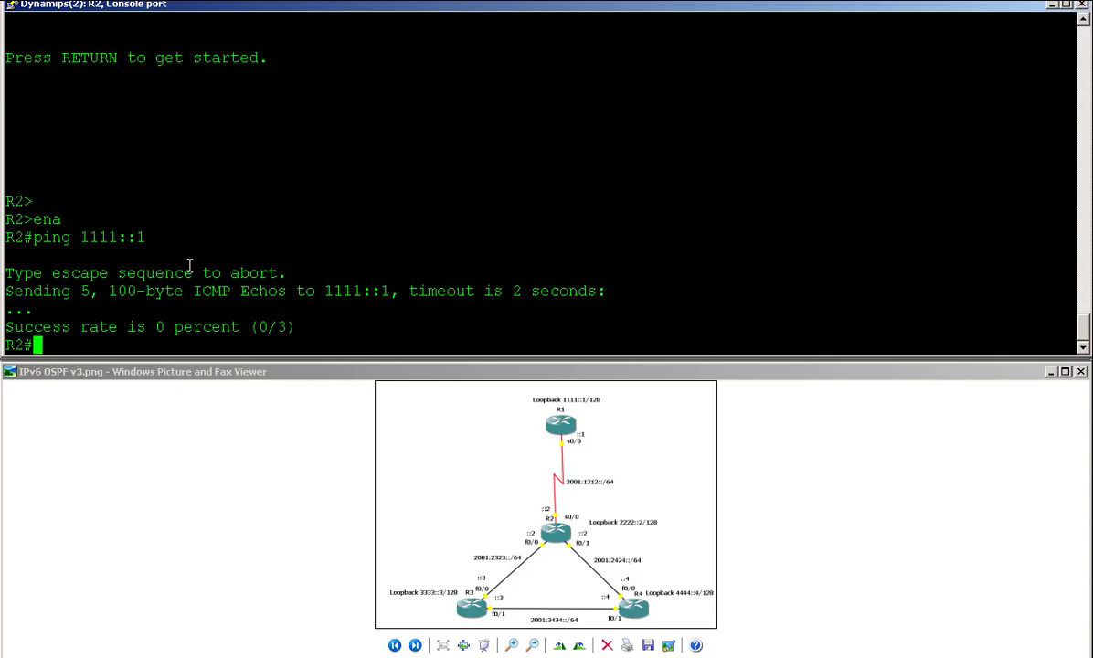
Add an IPv6 static route on R2 to 1111::1/128 with next hop 2001:1212::1, and exit configuration mode.
{"action": "type", "text": "conf t"}
{"action": "key", "text": "Return"}
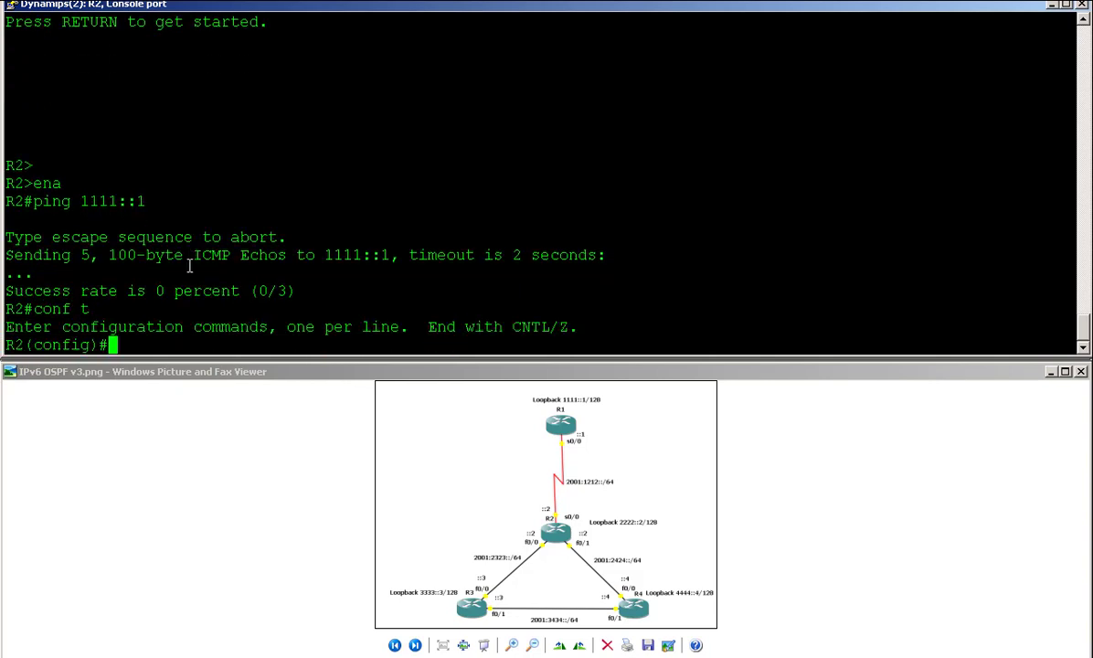
{"action": "type", "text": "ipv"}
{"action": "key", "text": "Tab"}
{"action": "type", "text": "rout"}
{"action": "key", "text": "Tab"}
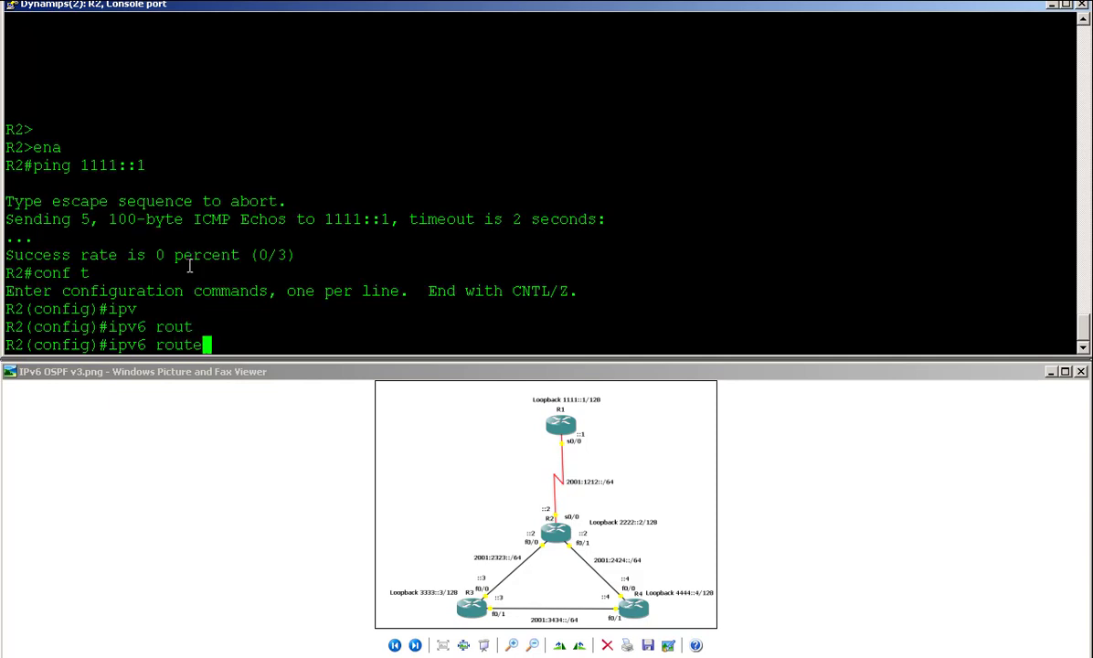
{"action": "type", "text": "?"}
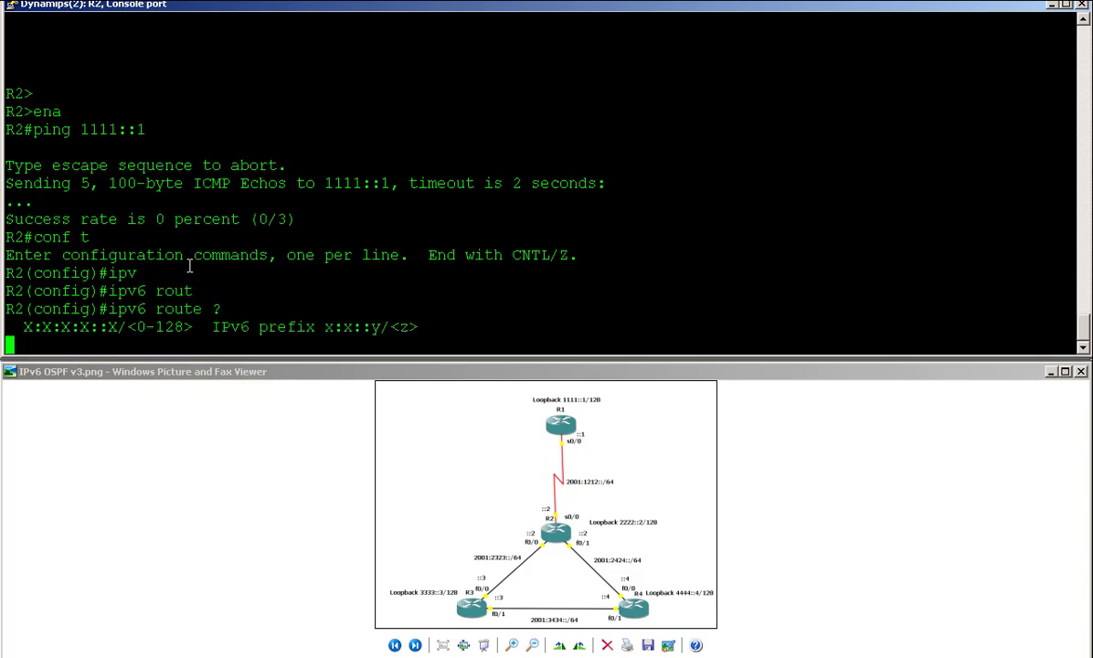
{"action": "type", "text": "1"}
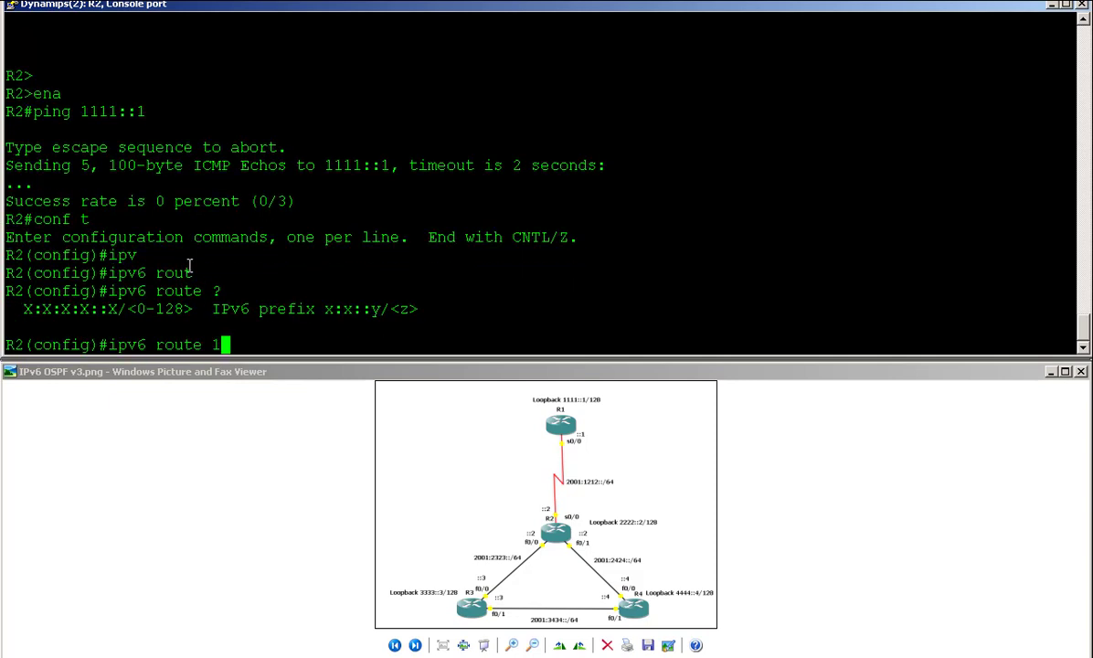
{"action": "type", "text": "111::1"}
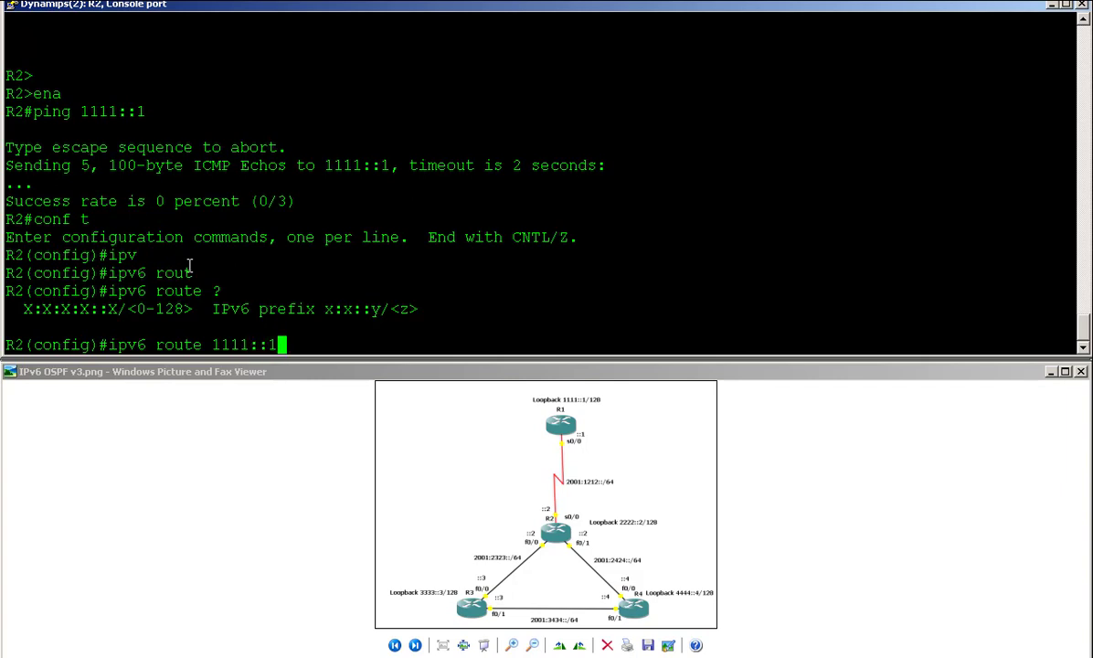
{"action": "type", "text": "/128 ?"}
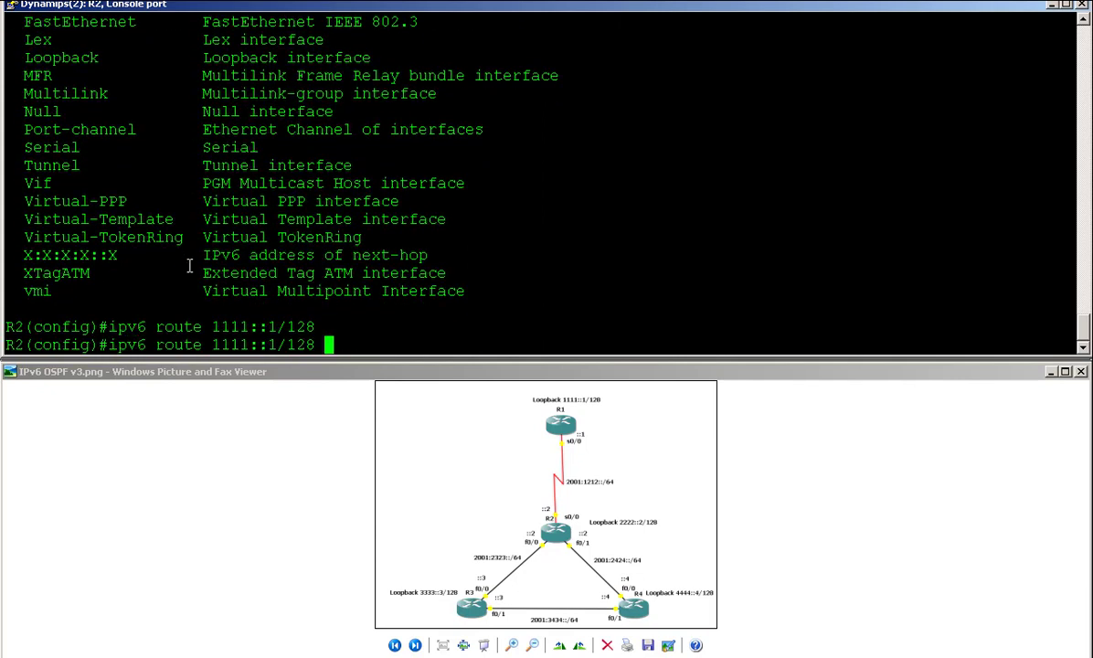
{"action": "type", "text": "2001:"}
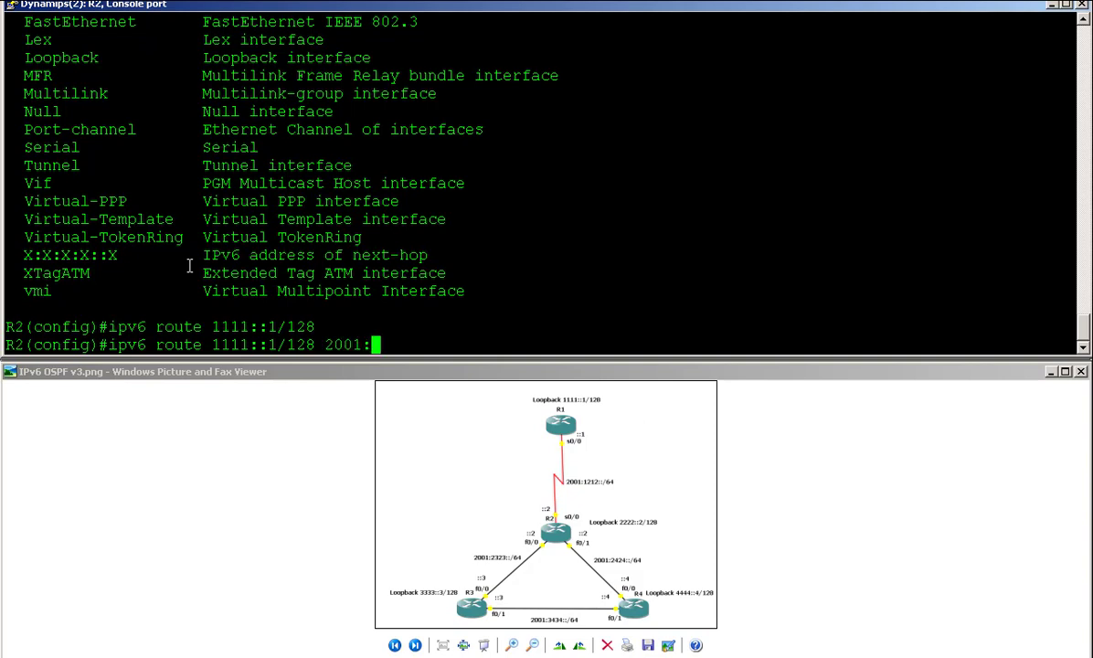
{"action": "type", "text": "1212::1"}
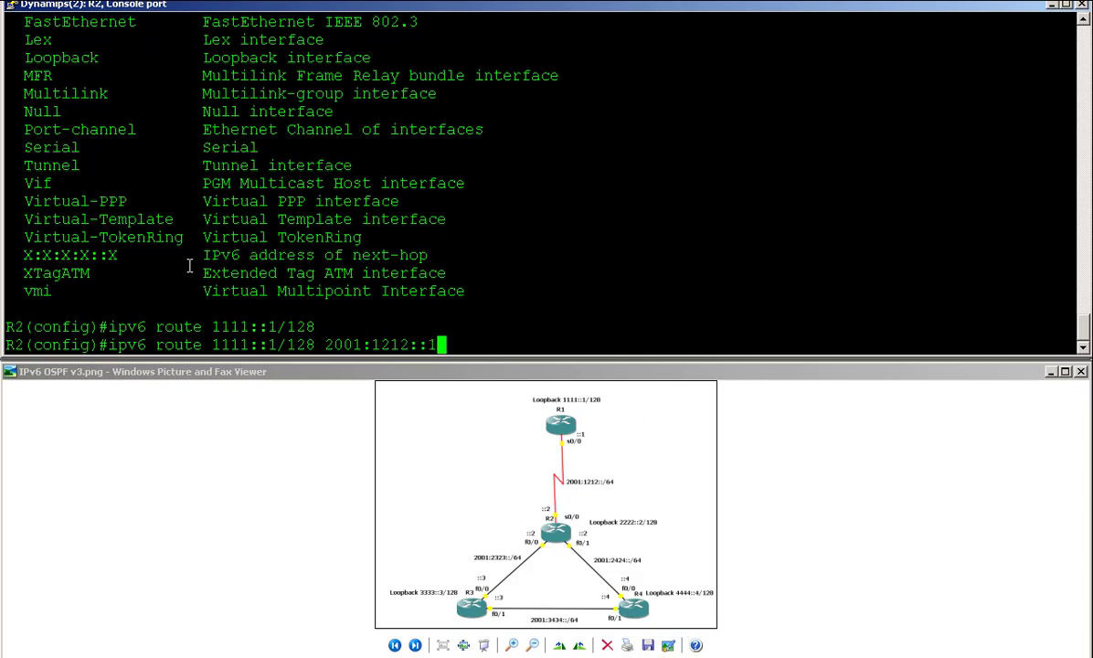
{"action": "key", "text": "Return"}
{"action": "type", "text": "end"}
{"action": "key", "text": "Return"}
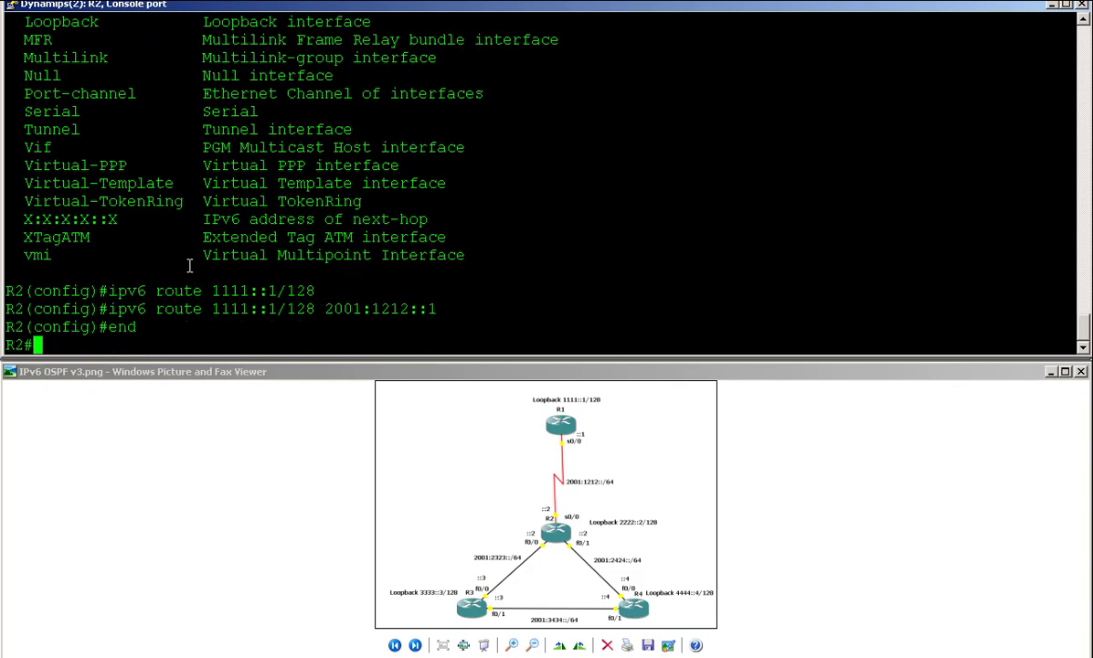
Display R2's IPv6 routing table in full and examine the static route entry for 1111::1/128.
{"action": "type", "text": "show ipv6 route"}
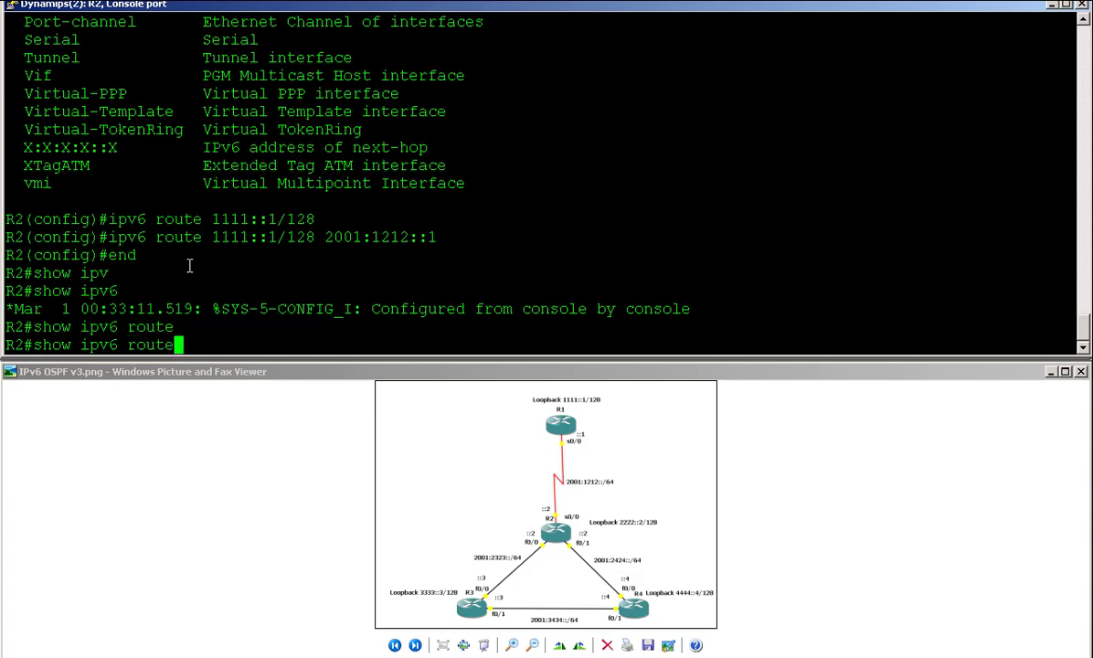
{"action": "key", "text": "Return"}
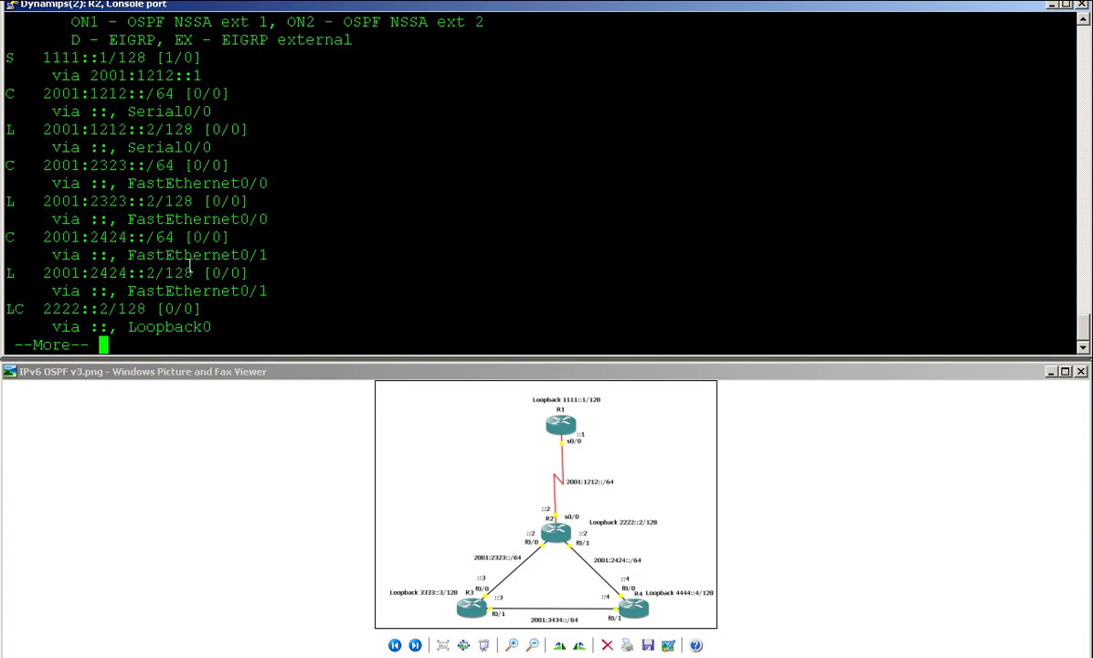
{"action": "left_click_drag", "start_coordinate": [8, 55], "coordinate": [201, 70]}
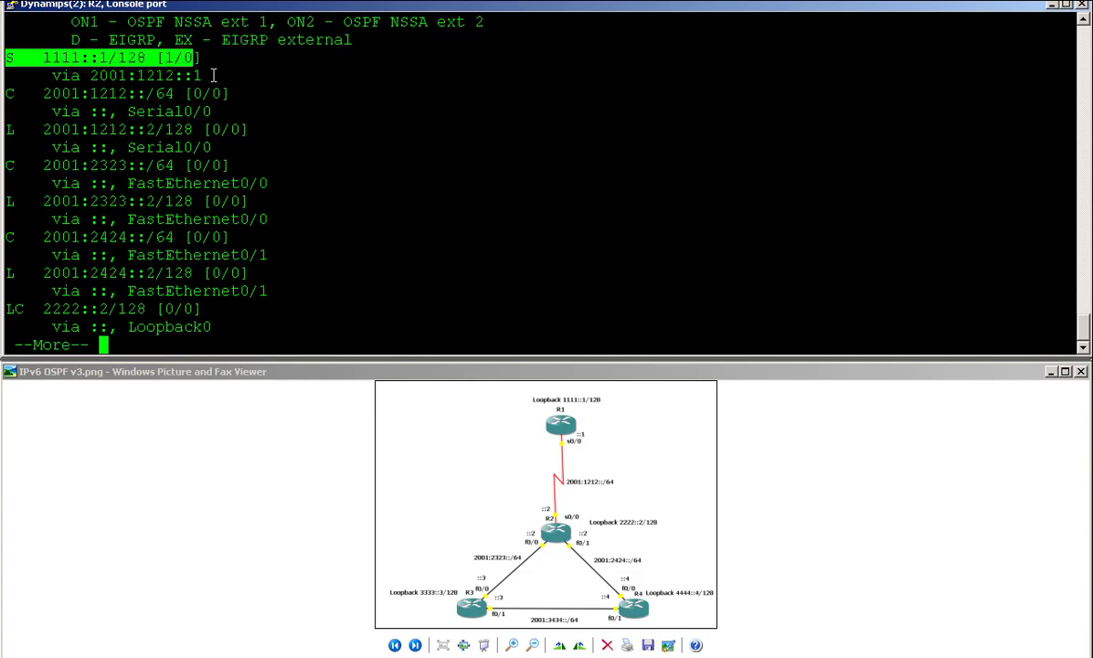
{"action": "left_click", "coordinate": [219, 81]}
{"action": "key", "text": "space"}
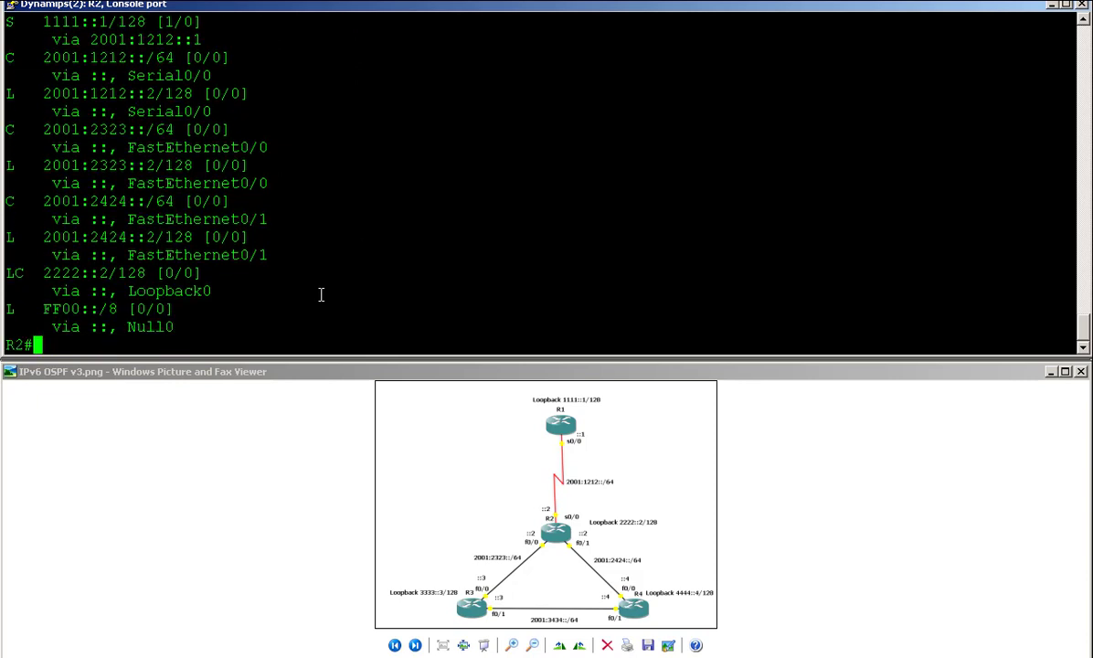
Repeat the ping from R2 to R1's loopback address 1111::1 to test the static route.
{"action": "key", "text": "Up"}
{"action": "key", "text": "Up"}
{"action": "key", "text": "Up"}
{"action": "key", "text": "Return"}
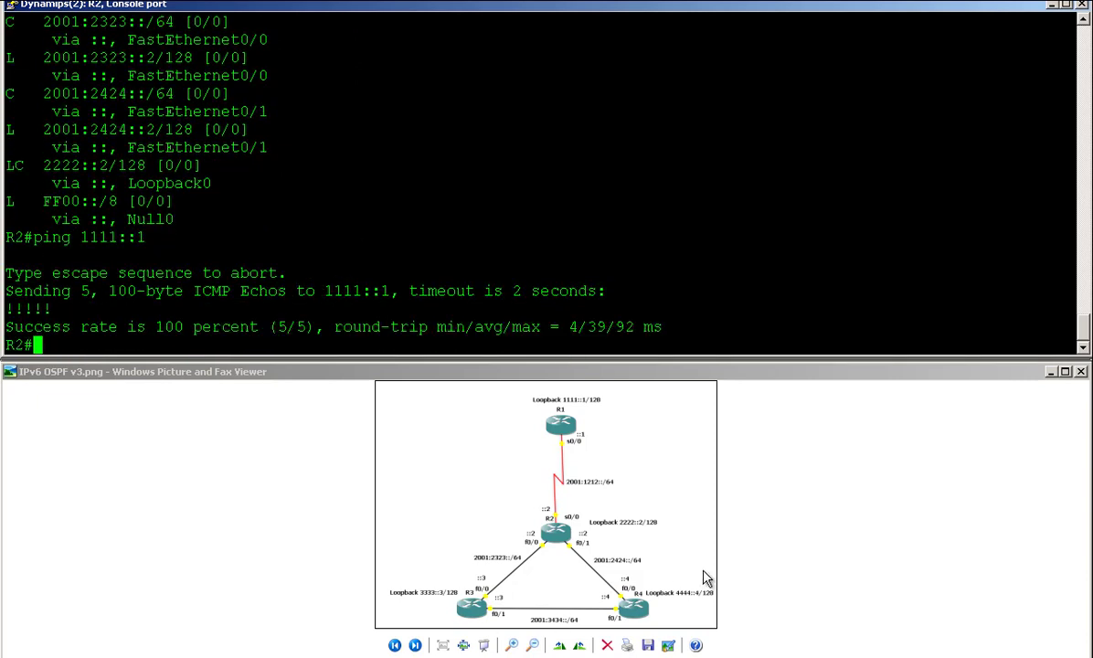
Switch to the browser and read the second lab task about configuring OSPF v3 on R2, R3 and R4.
{"action": "key", "text": "alt+Tab"}
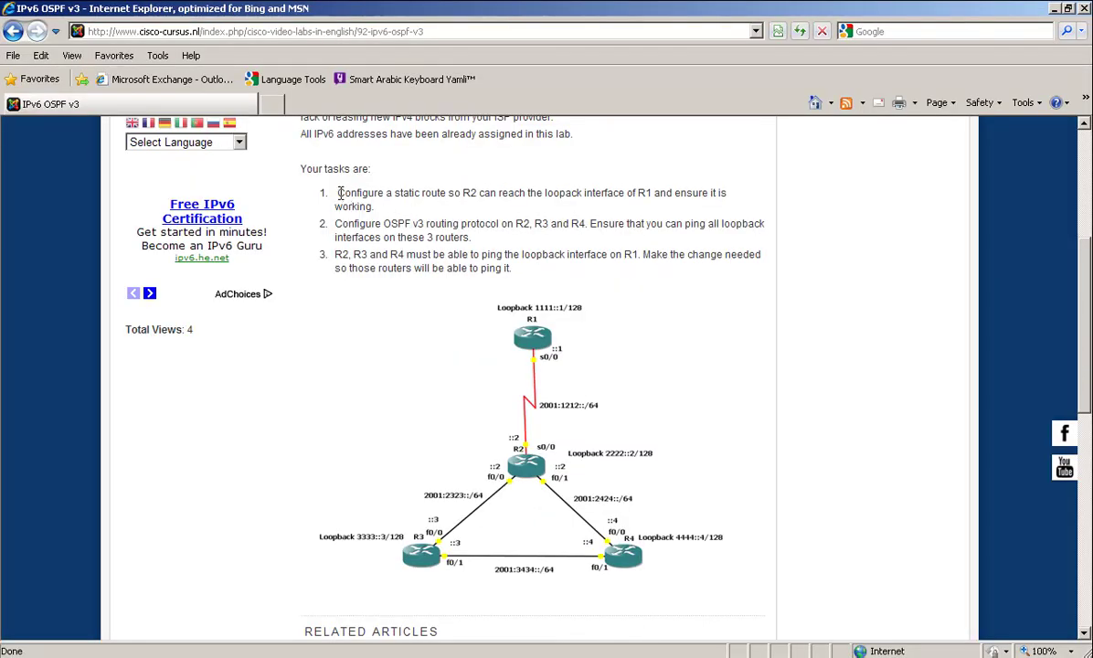
{"action": "left_click_drag", "start_coordinate": [335, 226], "coordinate": [464, 240]}
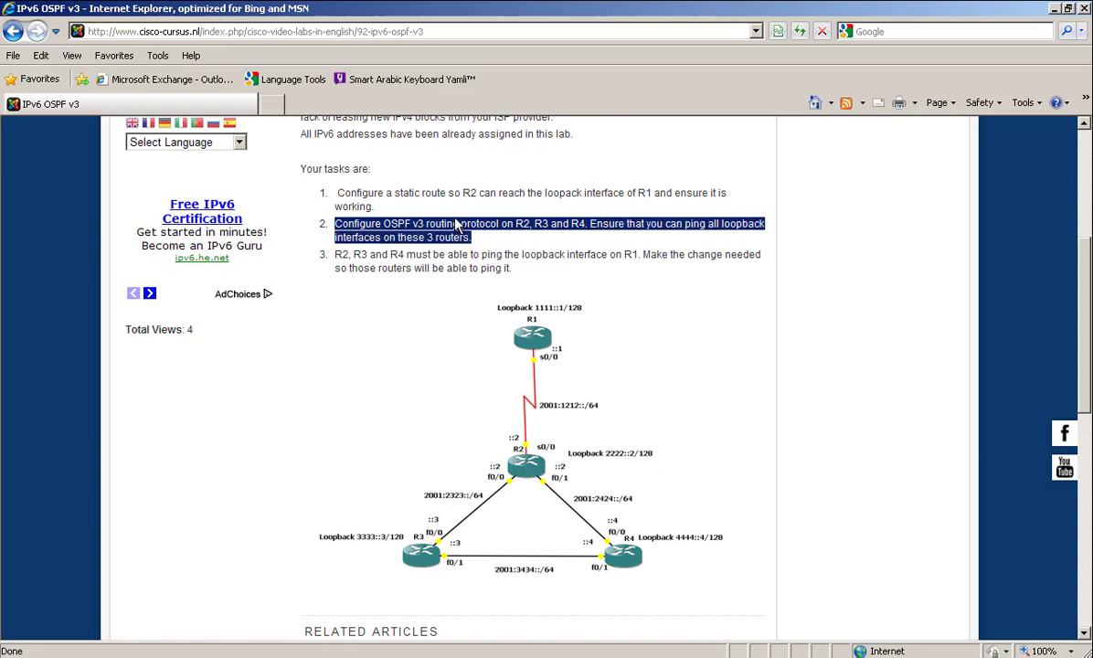
{"action": "left_click", "coordinate": [355, 240]}
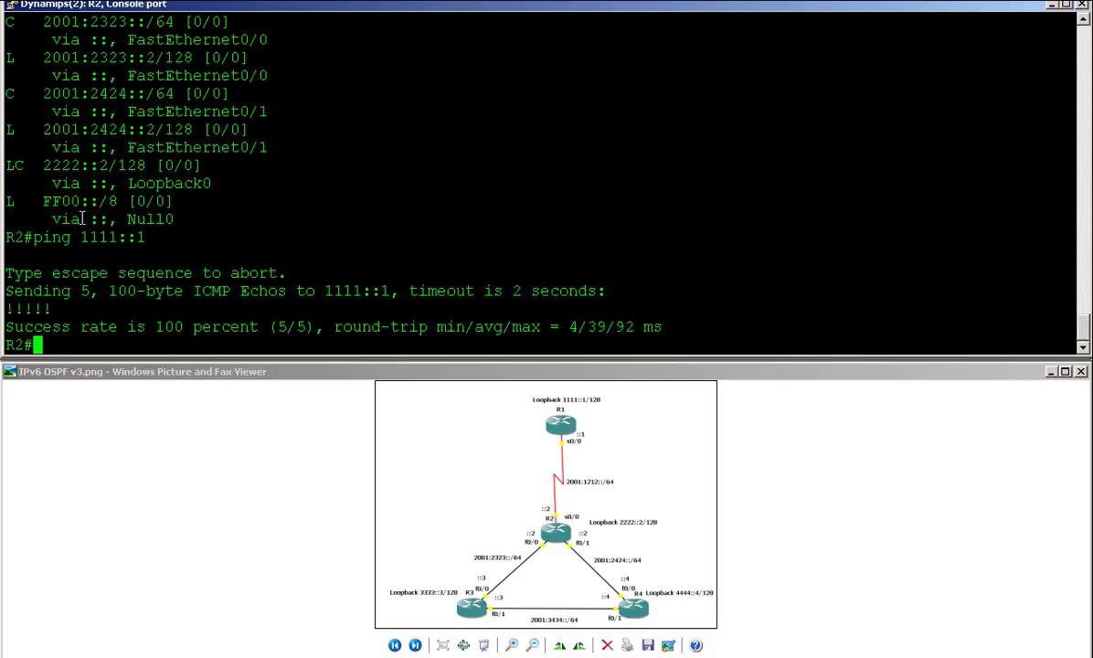
Return to the R2 console, enter global configuration mode from the terminal, and enable IPv6 unicast routing.
{"action": "type", "text": "conf"}
{"action": "key", "text": "Return"}
{"action": "type", "text": "t"}
{"action": "key", "text": "Return"}
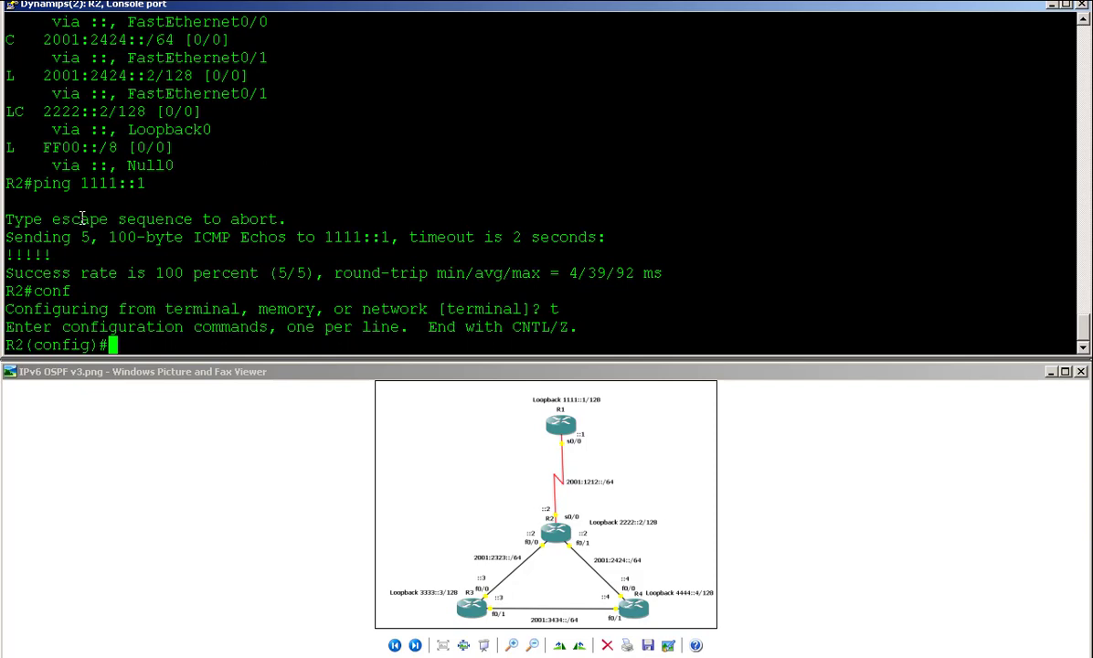
{"action": "type", "text": "ip"}
{"action": "key", "text": "Tab"}
{"action": "type", "text": "v"}
{"action": "key", "text": "Tab"}
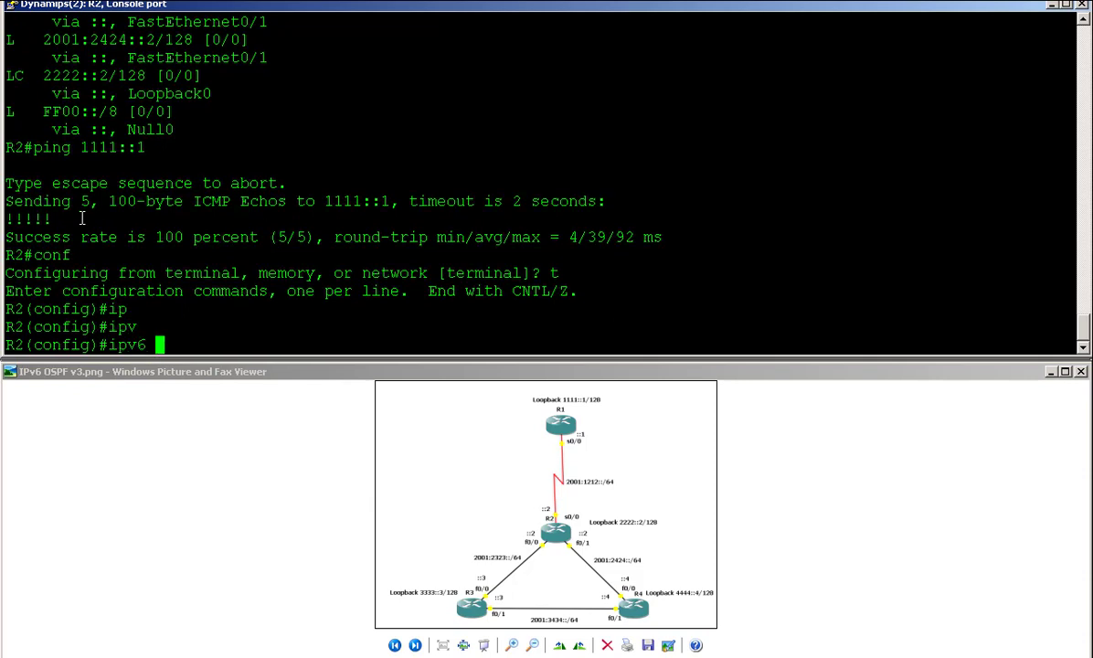
{"action": "type", "text": "uni"}
{"action": "key", "text": "Tab"}
{"action": "key", "text": "Return"}
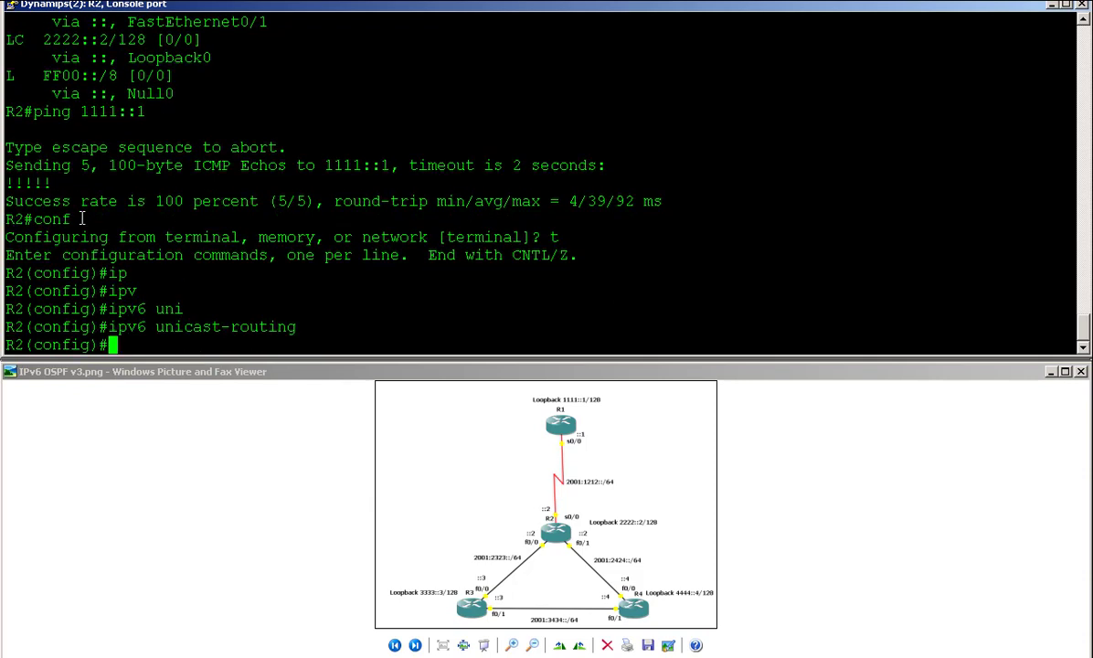
Enter interface configuration mode for FastEthernet 0/0 on R2.
{"action": "type", "text": "int"}
{"action": "key", "text": "Tab"}
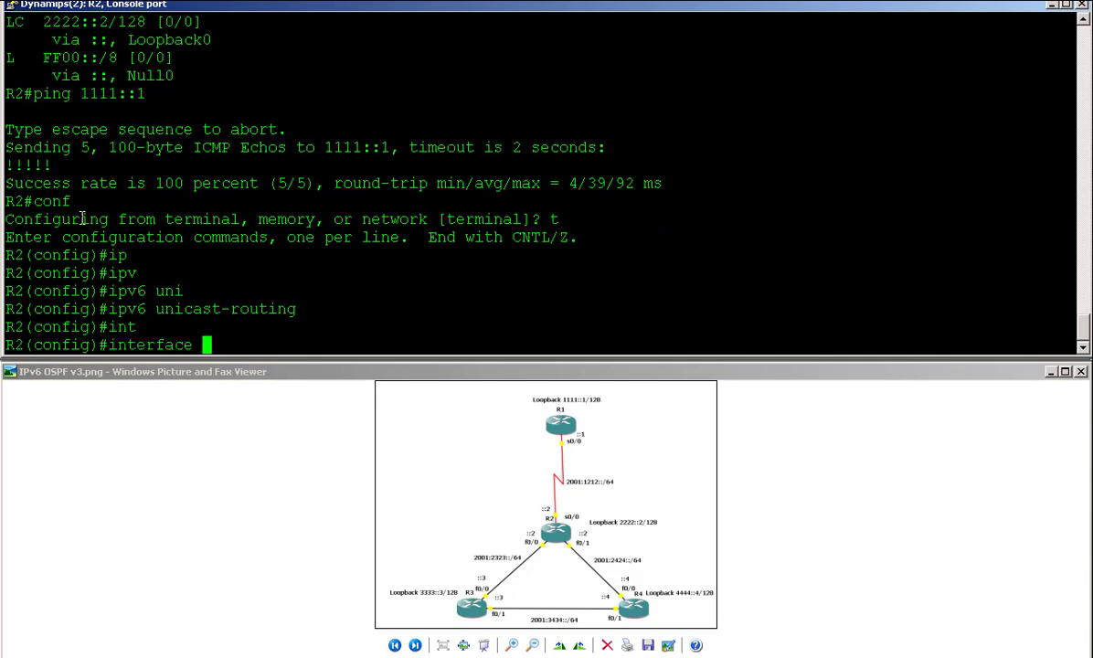
{"action": "type", "text": "f"}
{"action": "key", "text": "Tab"}
{"action": "type", "text": "0/0"}
{"action": "key", "text": "Return"}
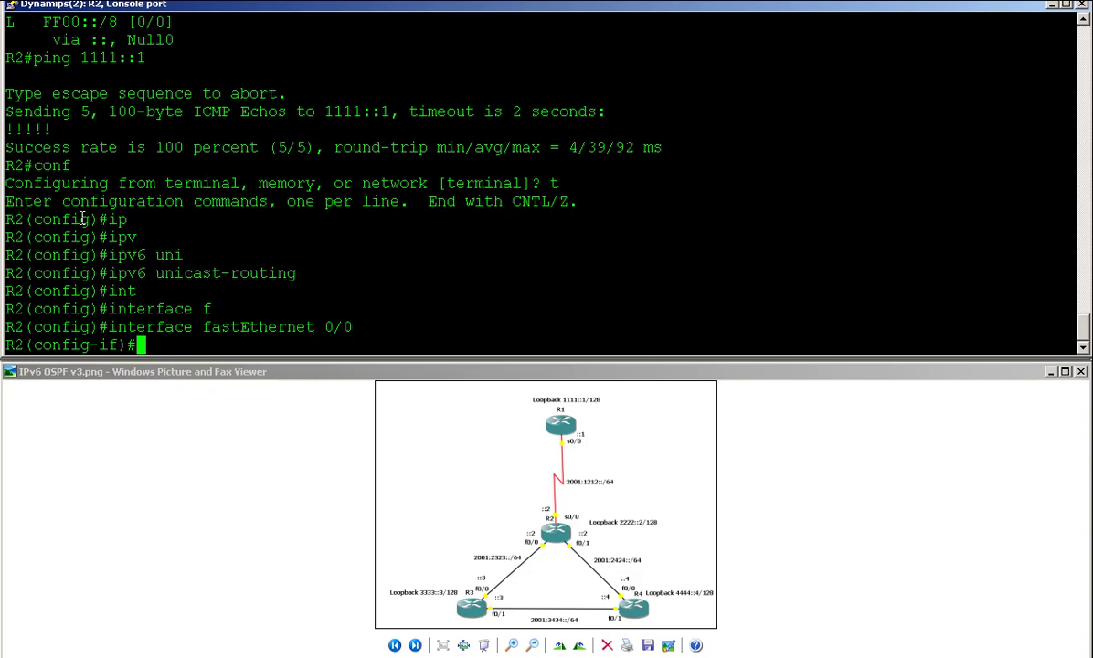
Enable OSPFv3 process 1 in area 0 on R2's FastEthernet 0/0, listing the available options for each part of the command.
{"action": "type", "text": "ipv"}
{"action": "key", "text": "Tab"}
{"action": "type", "text": "os"}
{"action": "key", "text": "Tab"}
{"action": "type", "text": "?"}
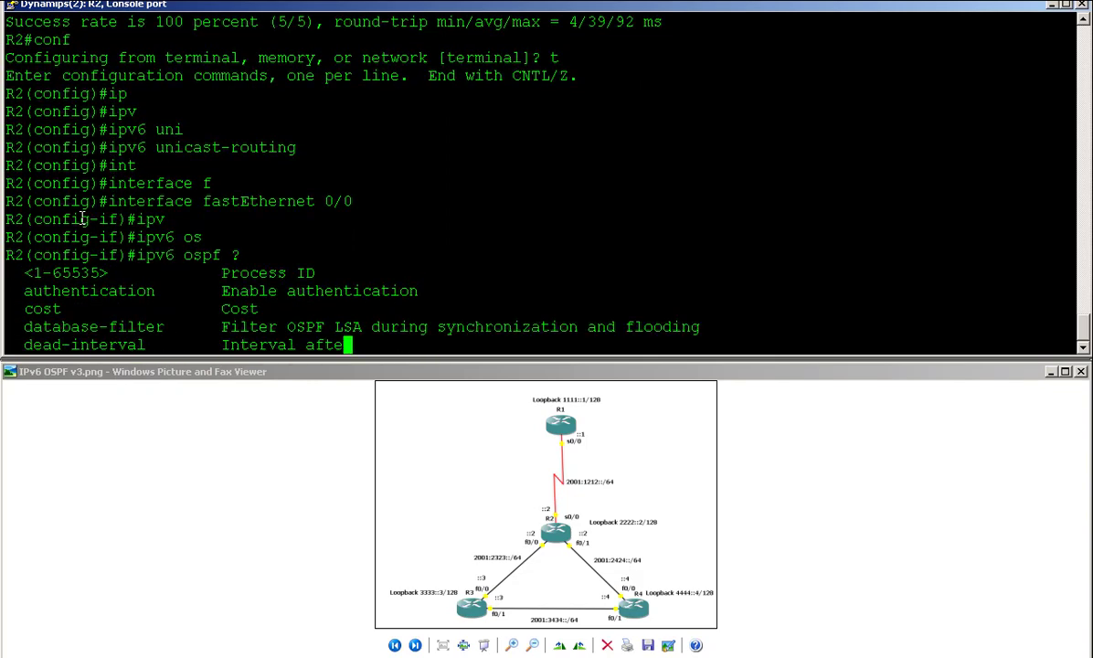
{"action": "key", "text": "BackSpace"}
{"action": "type", "text": "1"}
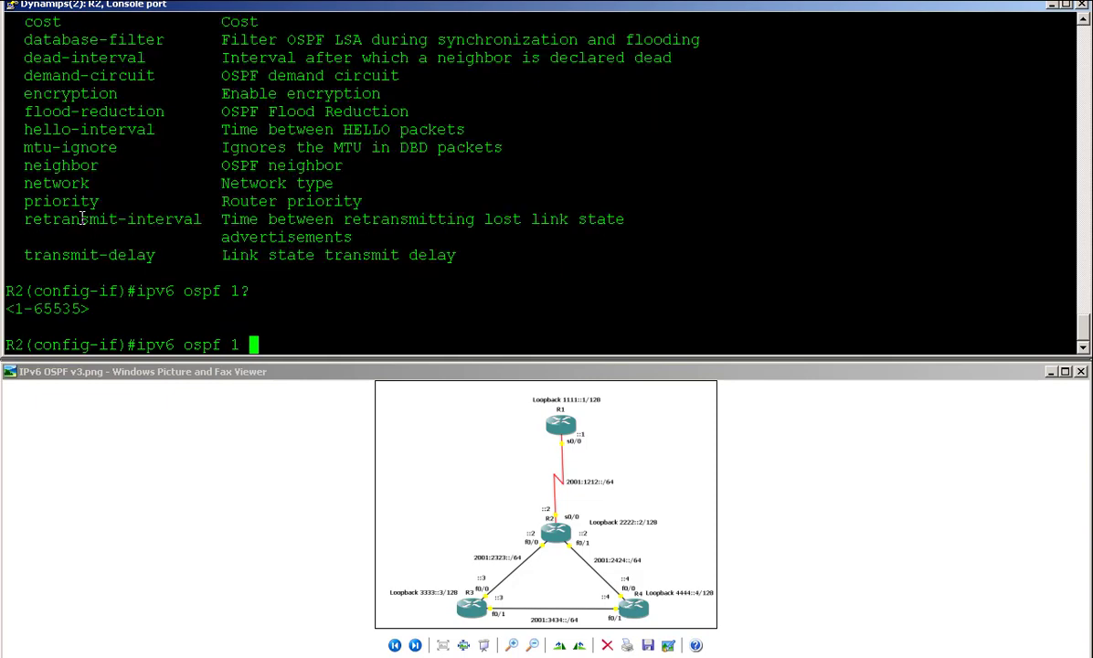
{"action": "type", "text": "? ?"}
{"action": "type", "text": "ara "}
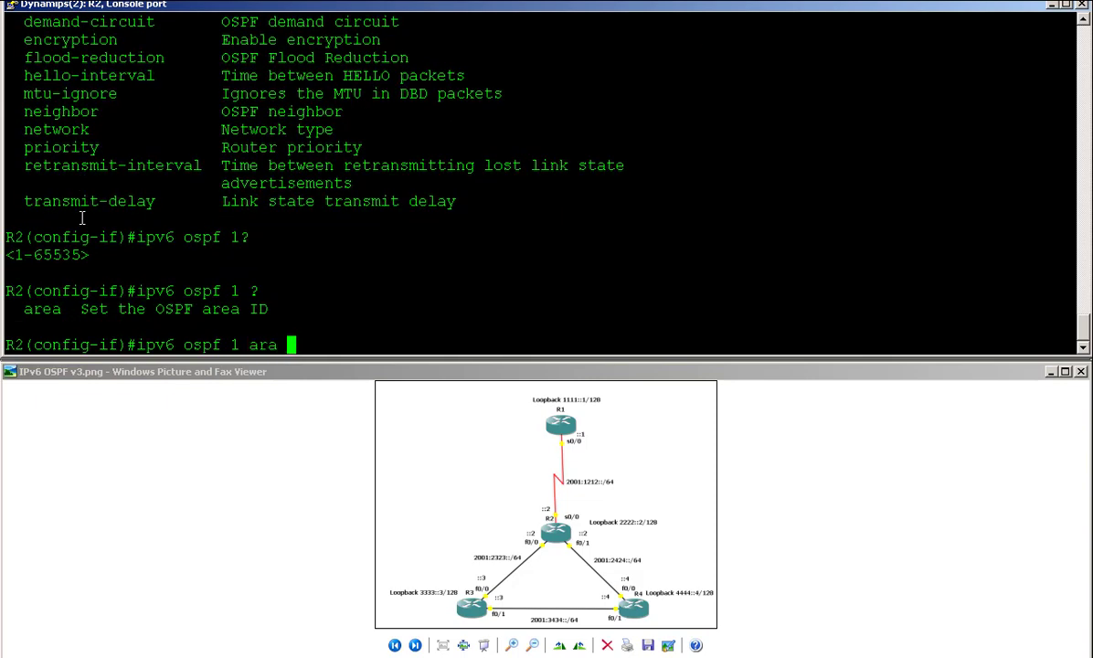
{"action": "type", "text": "?"}
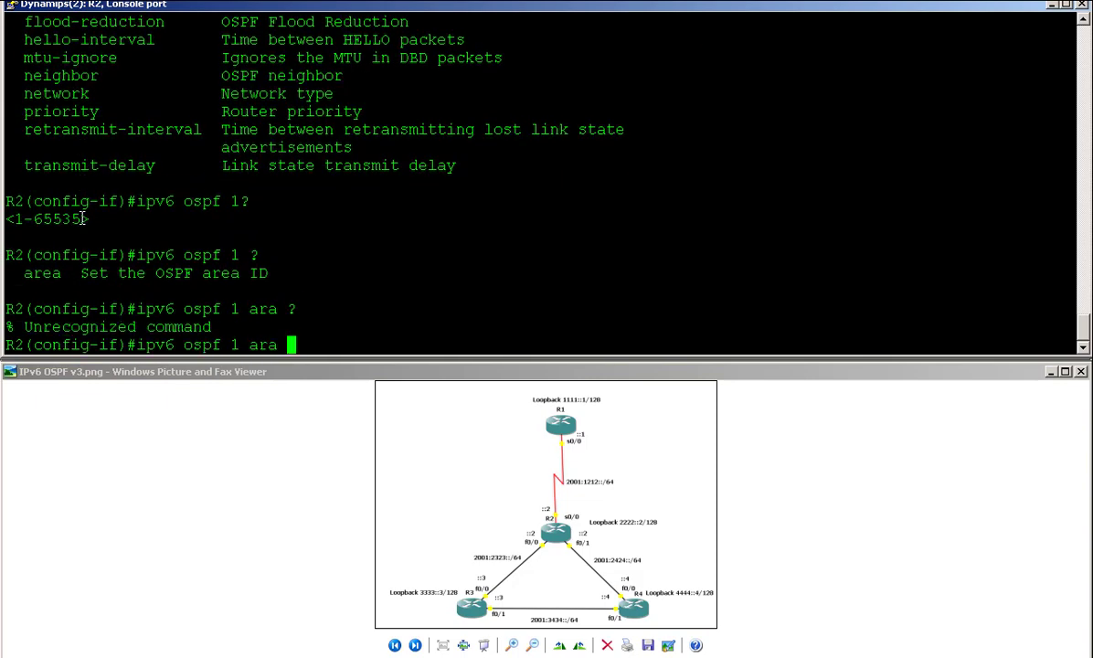
{"action": "key", "text": "BackSpace"}
{"action": "key", "text": "BackSpace"}
{"action": "type", "text": "e"}
{"action": "key", "text": "BackSpace"}
{"action": "key", "text": "Tab"}
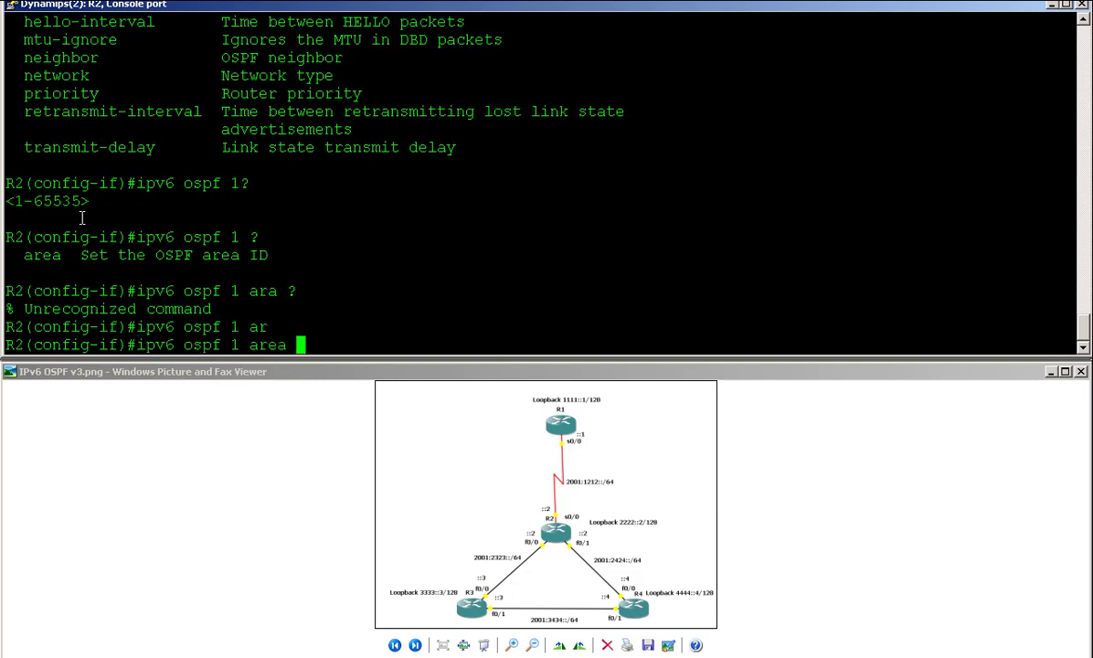
{"action": "type", "text": "0 ?"}
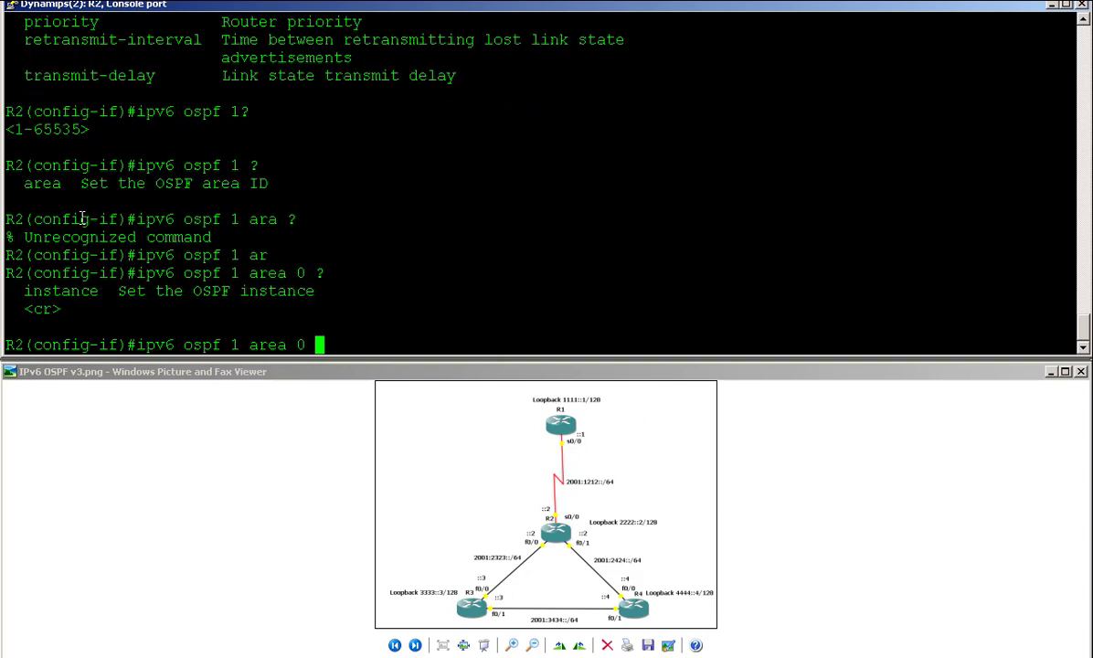
{"action": "key", "text": "Return"}
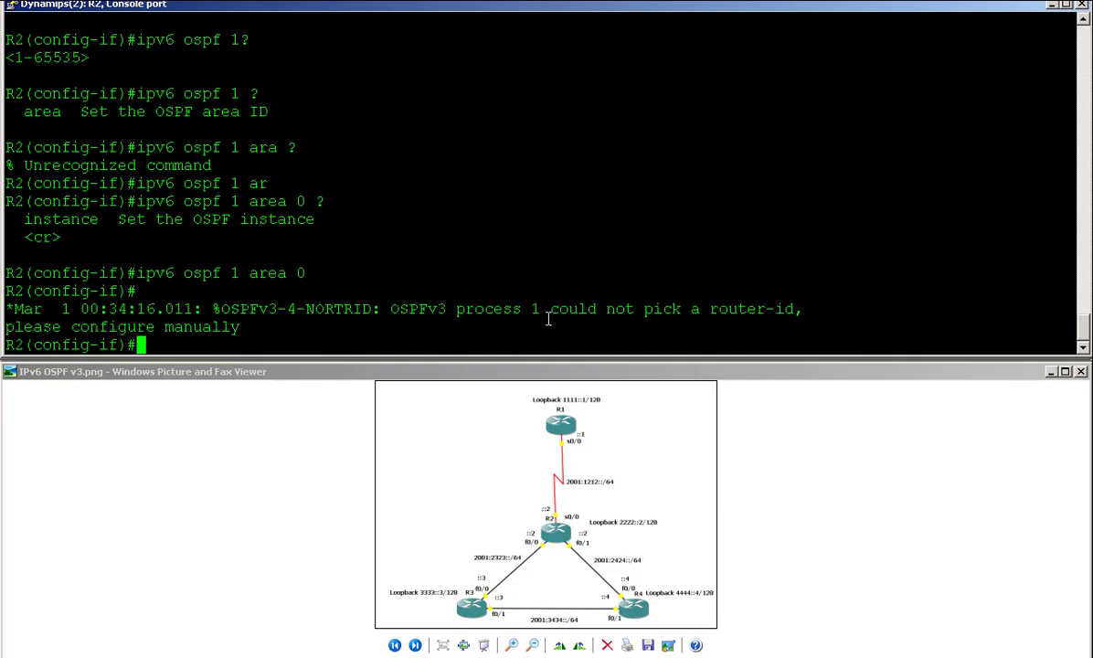
Read the console message about the router ID, return to global configuration, and enter IPv6 router configuration for OSPF process 1 on R2.
{"action": "left_click_drag", "start_coordinate": [514, 309], "coordinate": [797, 309]}
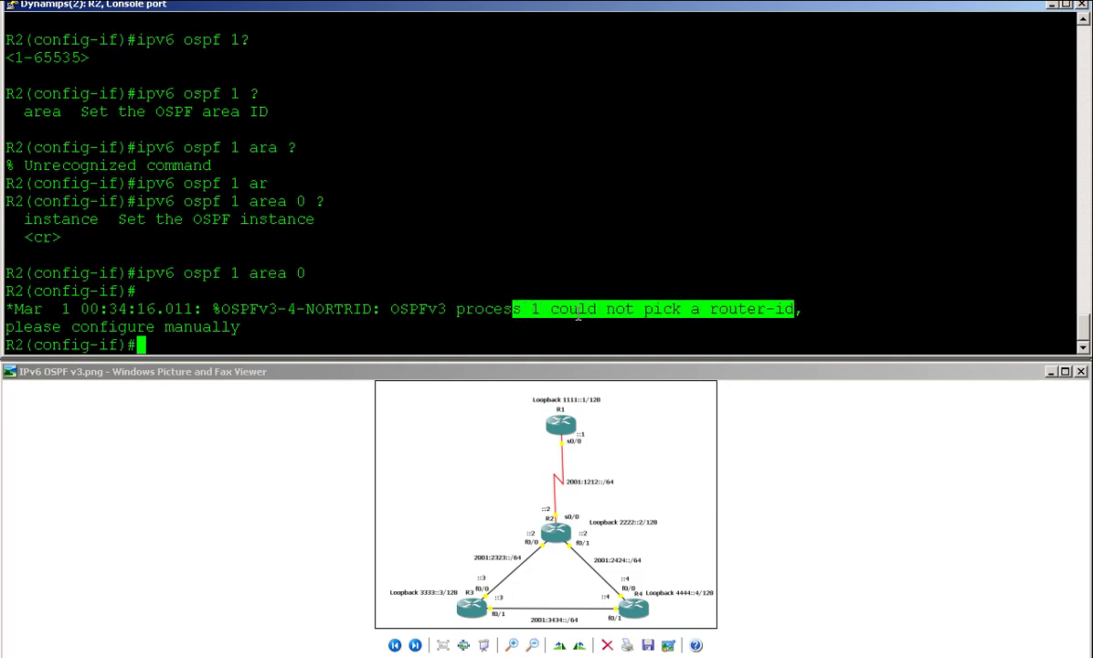
{"action": "left_click", "coordinate": [293, 335]}
{"action": "triple_click", "coordinate": [275, 326]}
{"action": "left_click", "coordinate": [281, 308]}
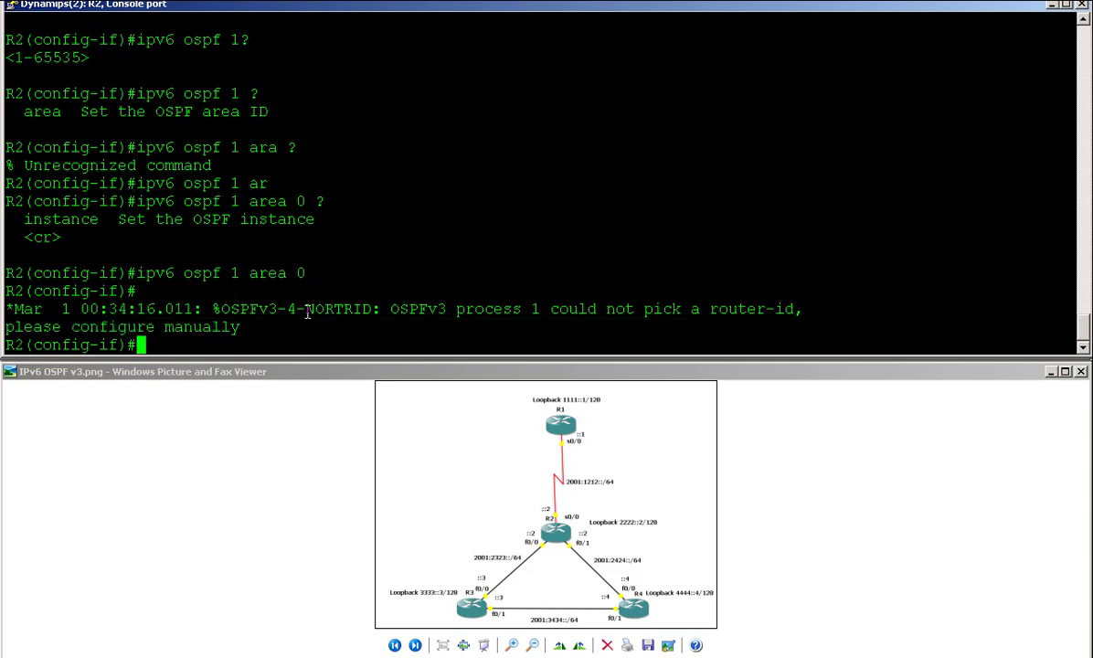
{"action": "type", "text": "exit"}
{"action": "key", "text": "Return"}
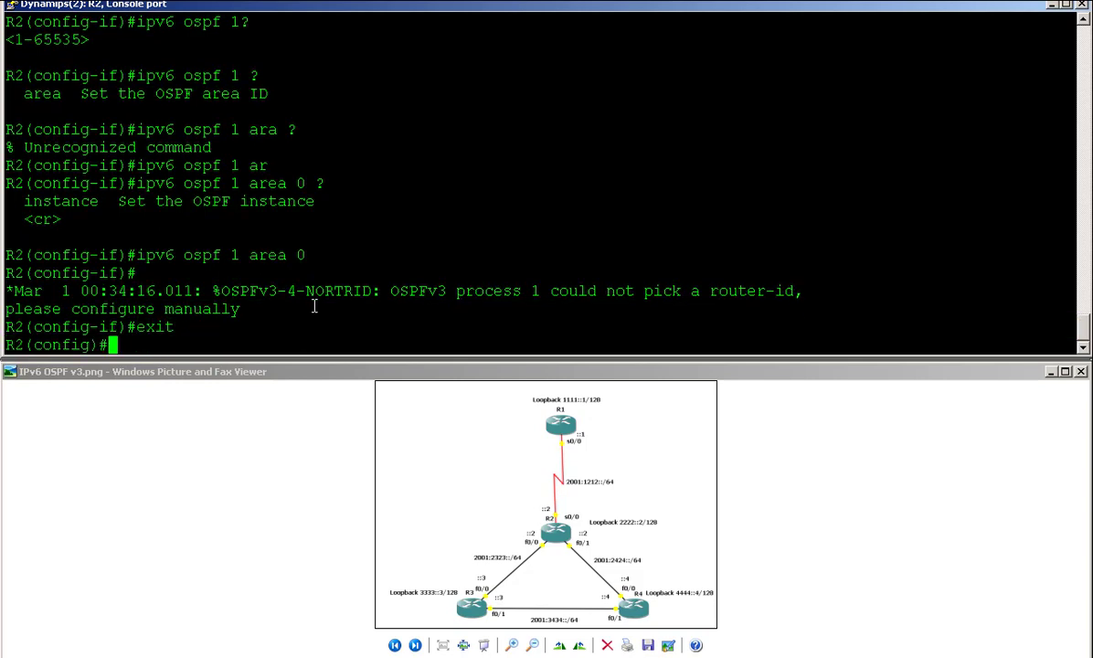
{"action": "type", "text": "ipv"}
{"action": "key", "text": "Tab"}
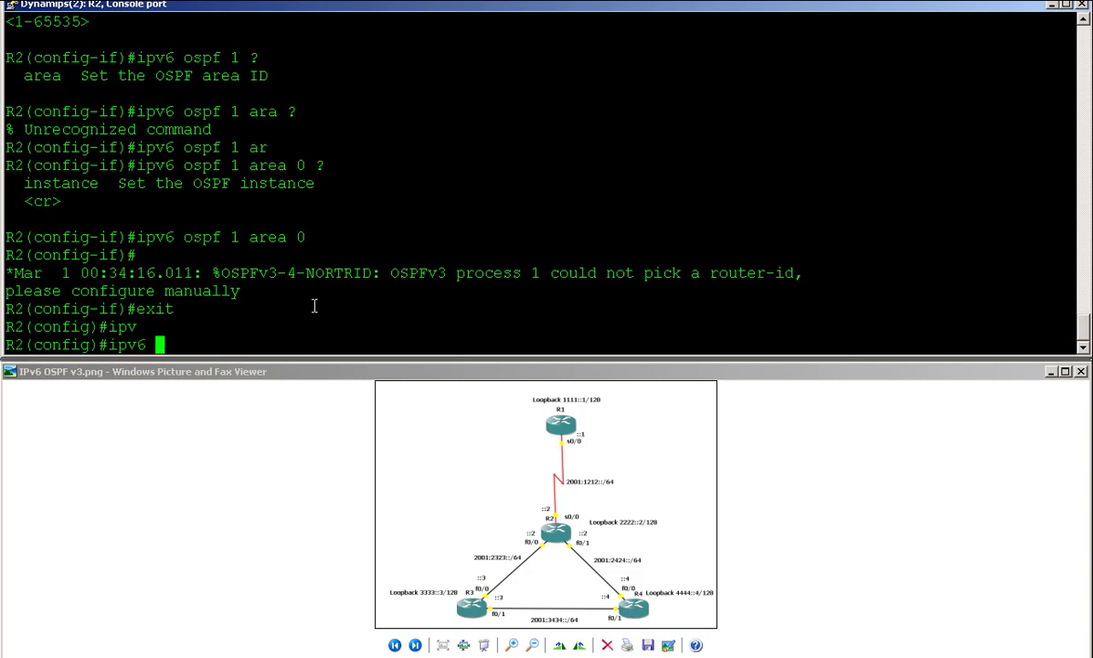
{"action": "type", "text": "router"}
{"action": "key", "text": "Tab"}
{"action": "type", "text": "os"}
{"action": "key", "text": "Tab"}
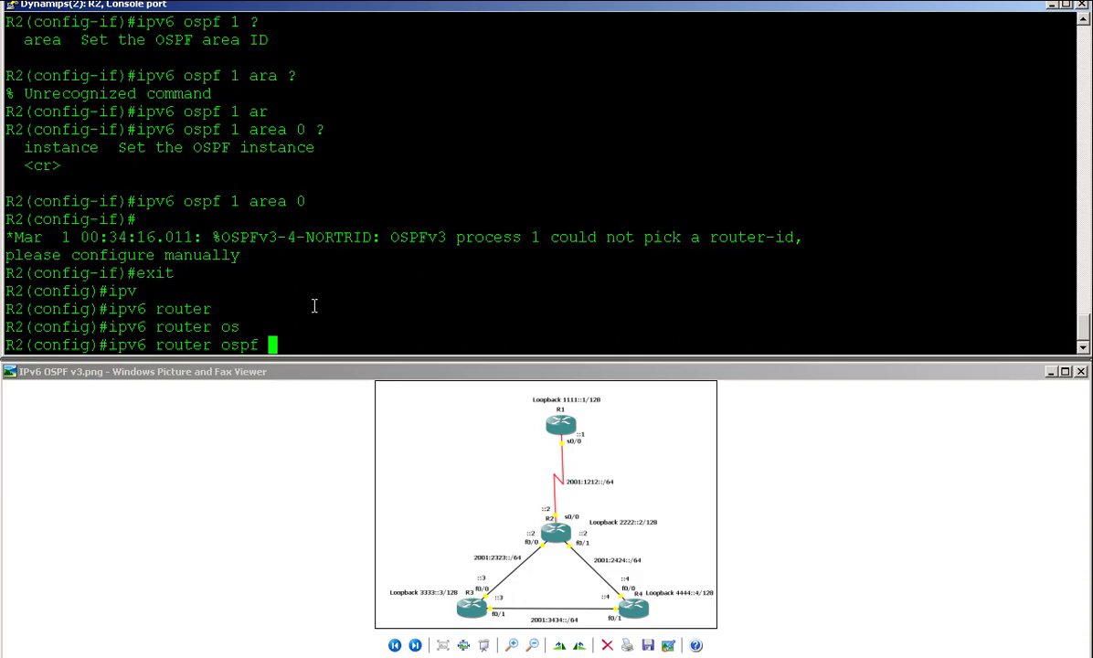
{"action": "type", "text": "1 ?"}
{"action": "key", "text": "Return"}
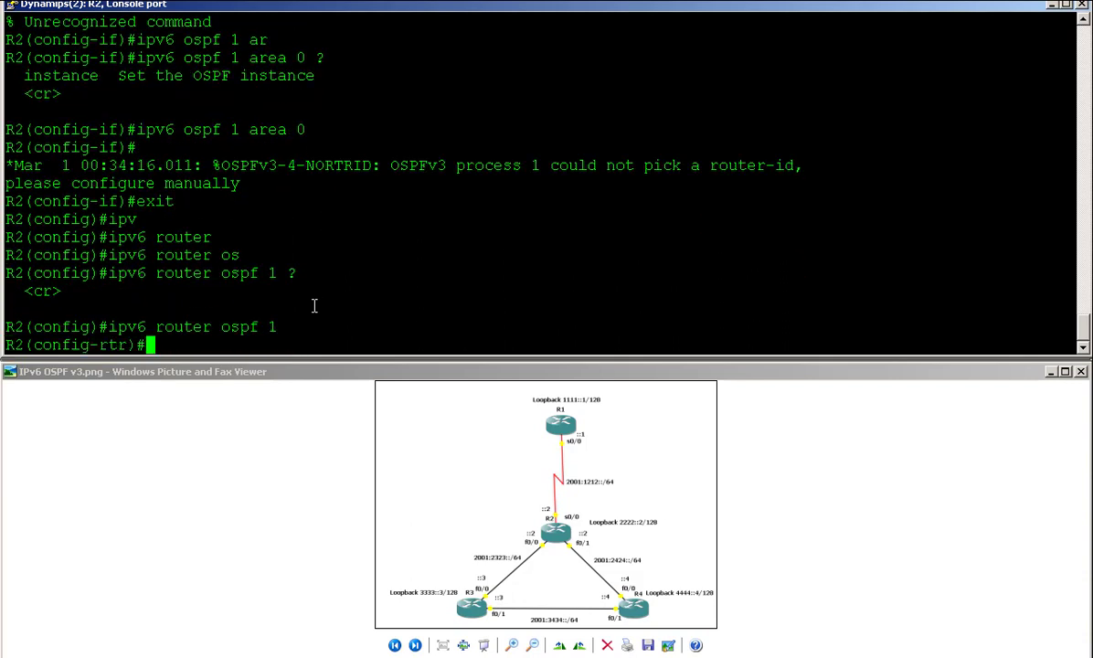
Set R2's OSPFv3 router ID to 2.2.2.2 and return to global configuration mode.
{"action": "type", "text": "router"}
{"action": "key", "text": "Tab"}
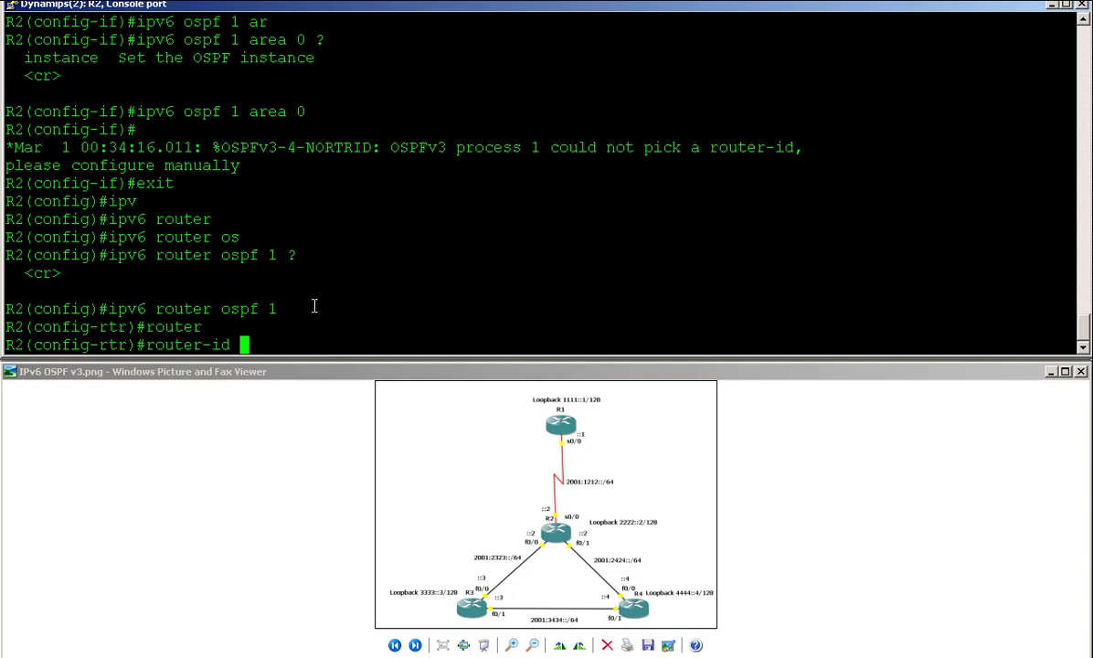
{"action": "type", "text": "2.2.2.2"}
{"action": "key", "text": "Return"}
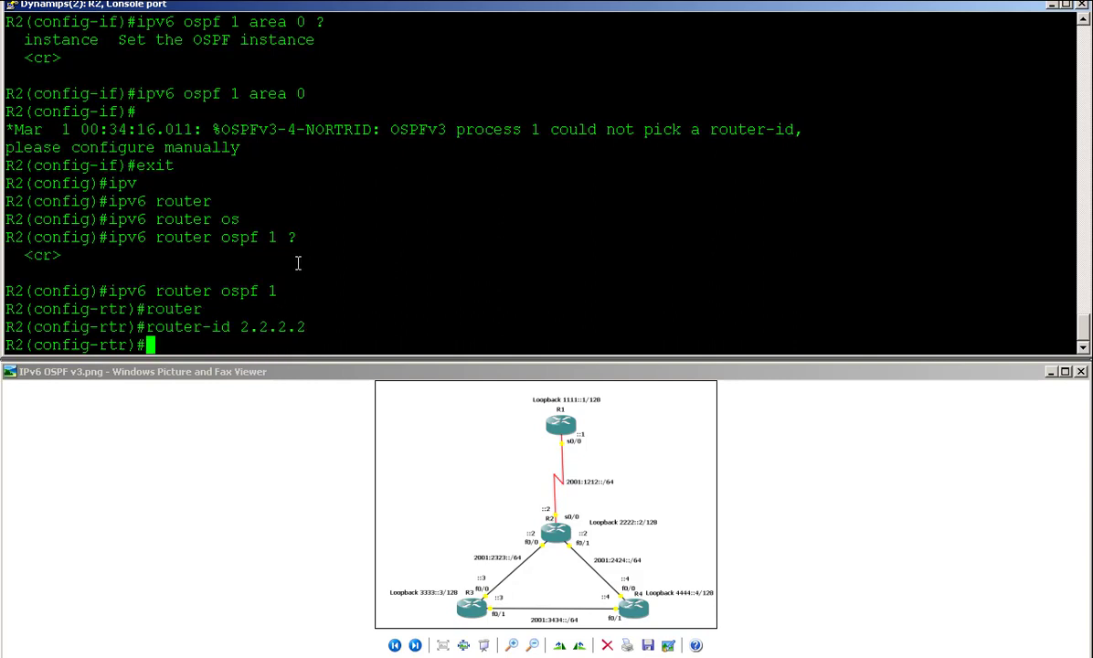
{"action": "type", "text": "exit"}
{"action": "key", "text": "Return"}
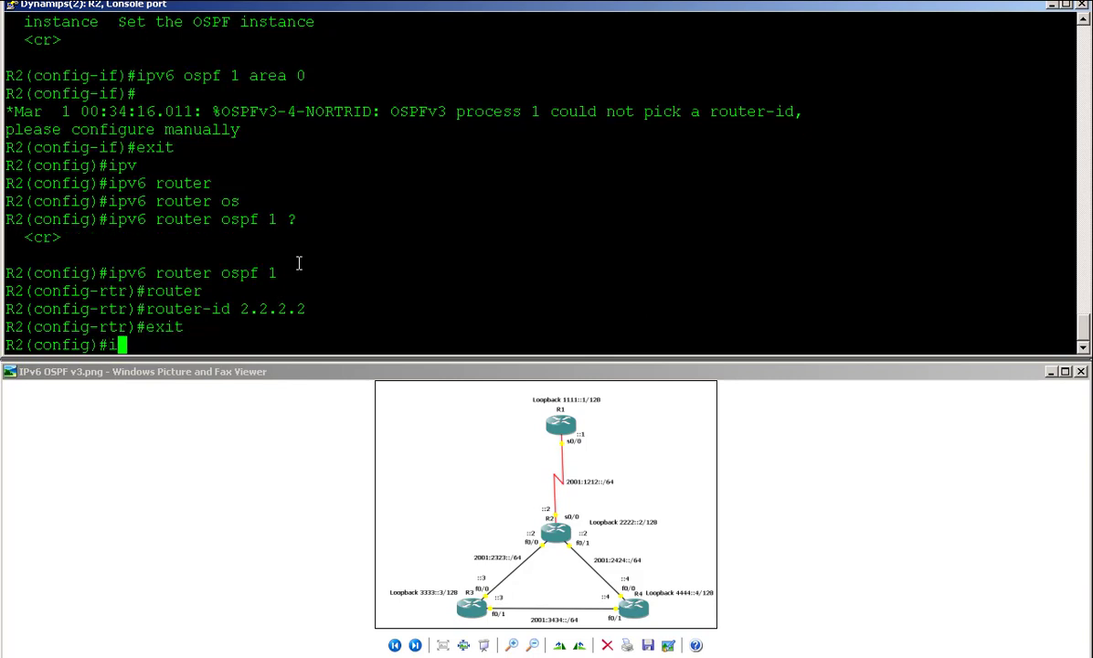
Enter interface configuration mode for FastEthernet 0/1 on R2.
{"action": "type", "text": "int"}
{"action": "key", "text": "Tab"}
{"action": "type", "text": "f"}
{"action": "key", "text": "Tab"}
{"action": "type", "text": "0/"}
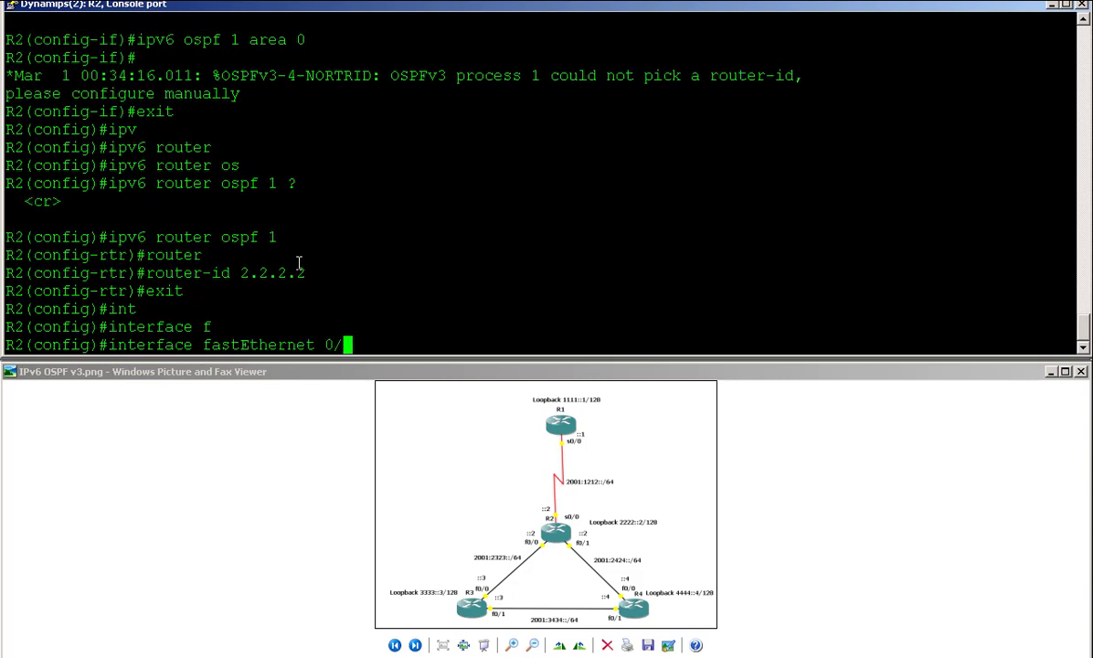
{"action": "type", "text": "1"}
{"action": "key", "text": "Return"}
{"action": "key", "text": "Up"}
{"action": "key", "text": "Up"}
{"action": "key", "text": "Up"}
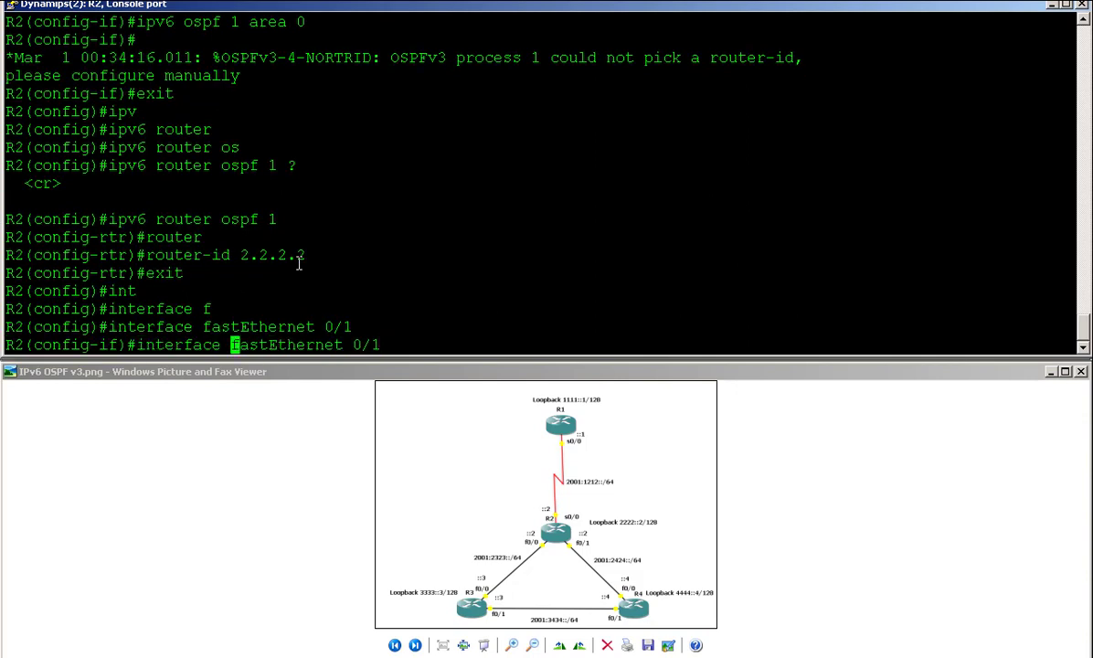
{"action": "key", "text": "Up"}
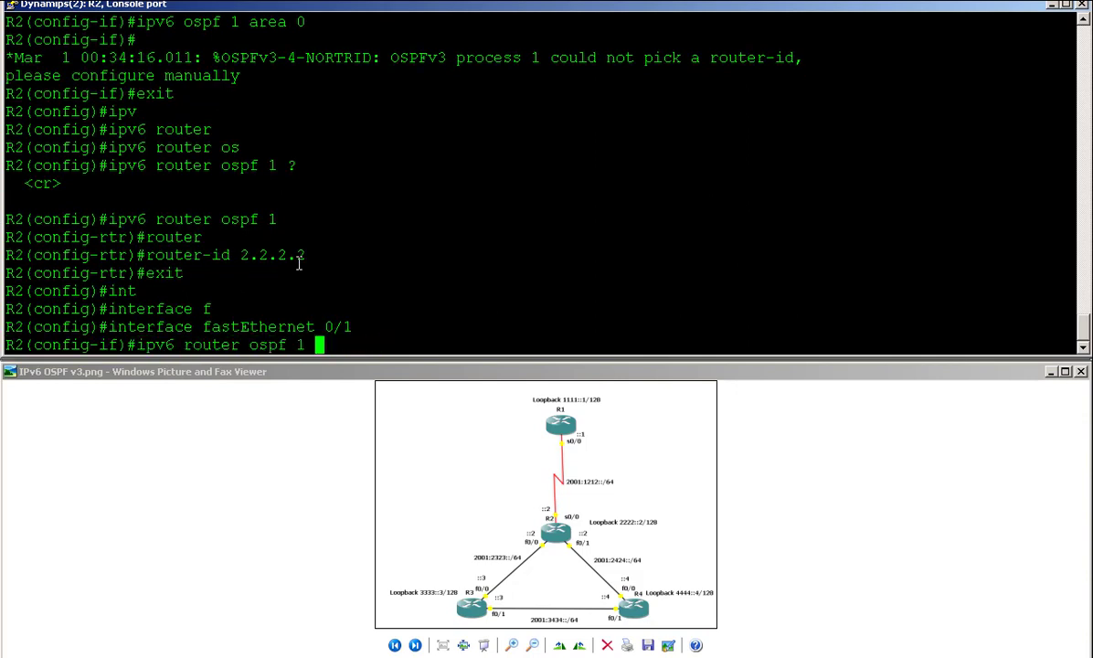
{"action": "key", "text": "Return"}
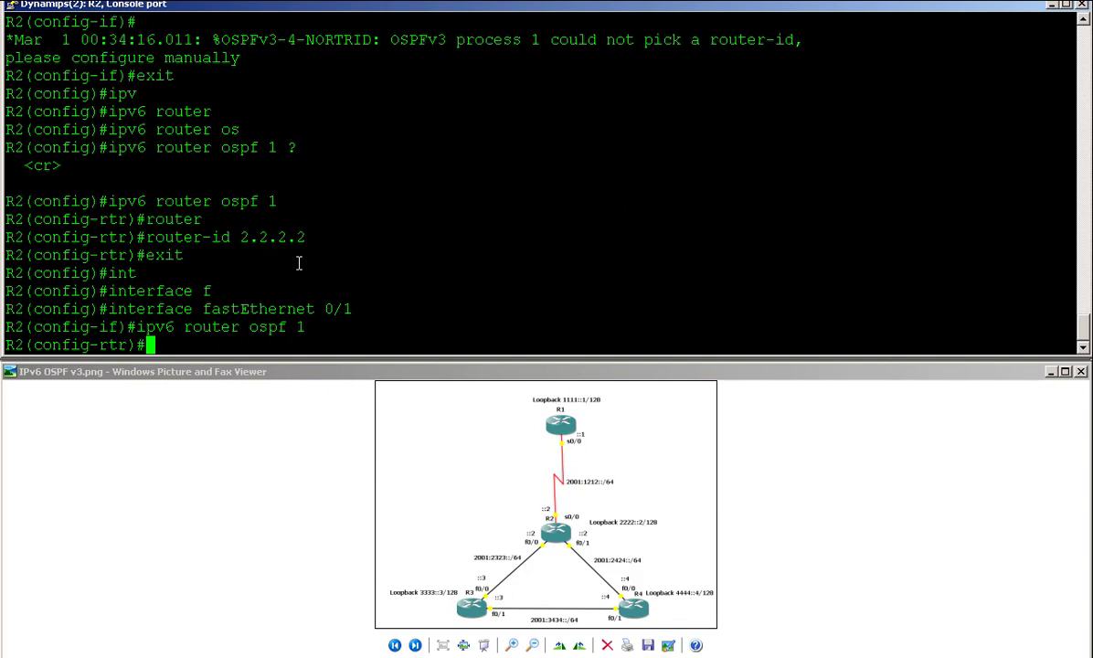
{"action": "type", "text": "ex"}
{"action": "key", "text": "BackSpace"}
{"action": "key", "text": "BackSpace"}
{"action": "key", "text": "Up"}
{"action": "key", "text": "Up"}
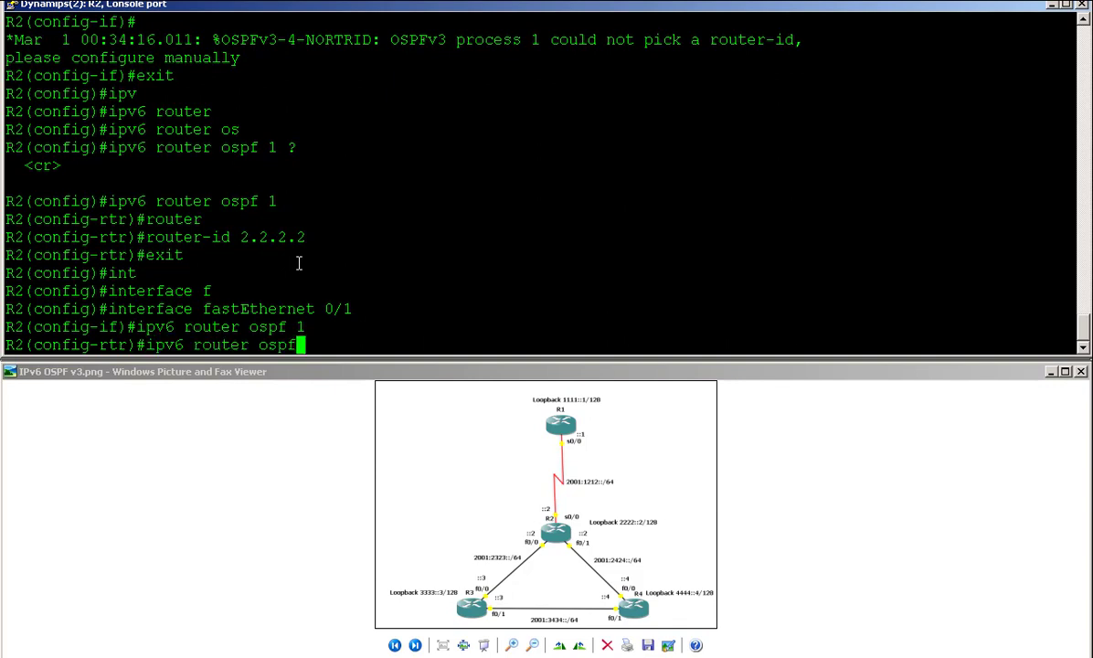
{"action": "key", "text": "Return"}
Reuse the earlier ipv6 ospf command to enable OSPFv3 process 1 in area 0 on R2's FastEthernet 0/1.
{"action": "key", "text": "Up"}
{"action": "key", "text": "Up"}
{"action": "key", "text": "Up"}
{"action": "key", "text": "Up"}
{"action": "key", "text": "Up"}
{"action": "key", "text": "Up"}
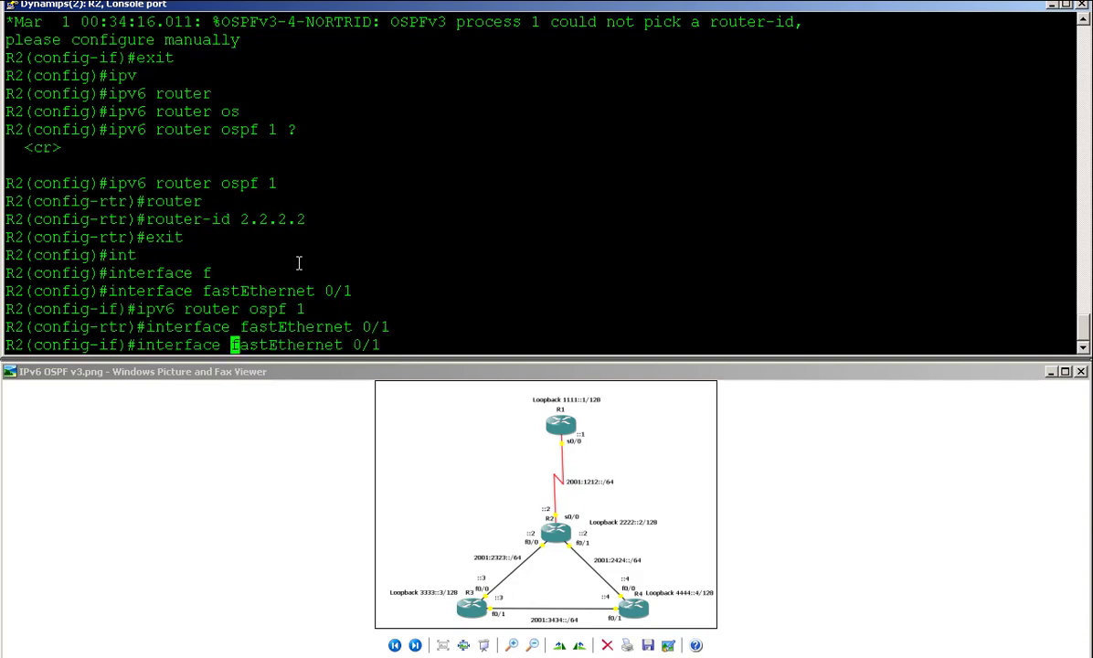
{"action": "key", "text": "Up"}
{"action": "key", "text": "Up"}
{"action": "key", "text": "Up"}
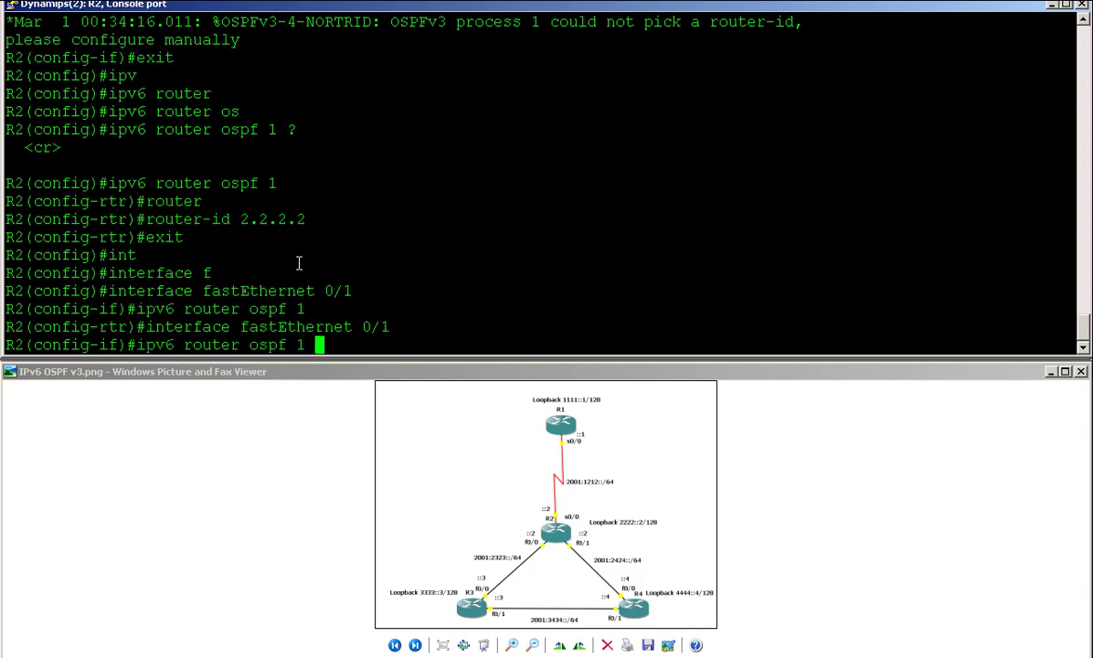
{"action": "key", "text": "Up"}
{"action": "key", "text": "Up"}
{"action": "key", "text": "Return"}
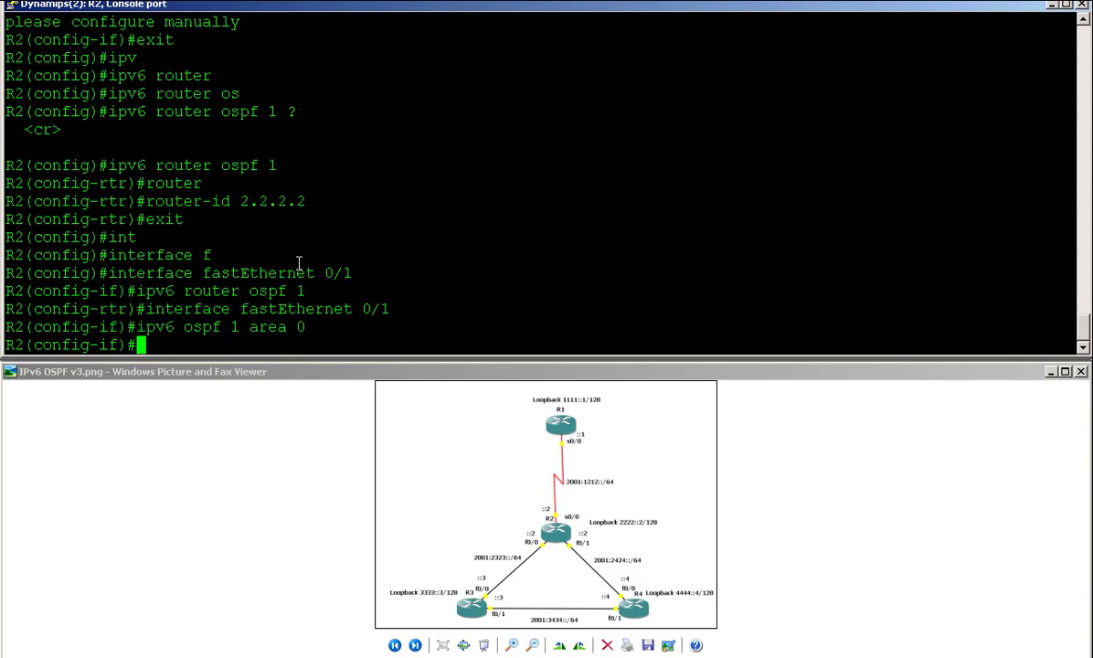
Enable OSPFv3 process 1 in area 0 on R2's Loopback 0 interface.
{"action": "type", "text": "int lo 0"}
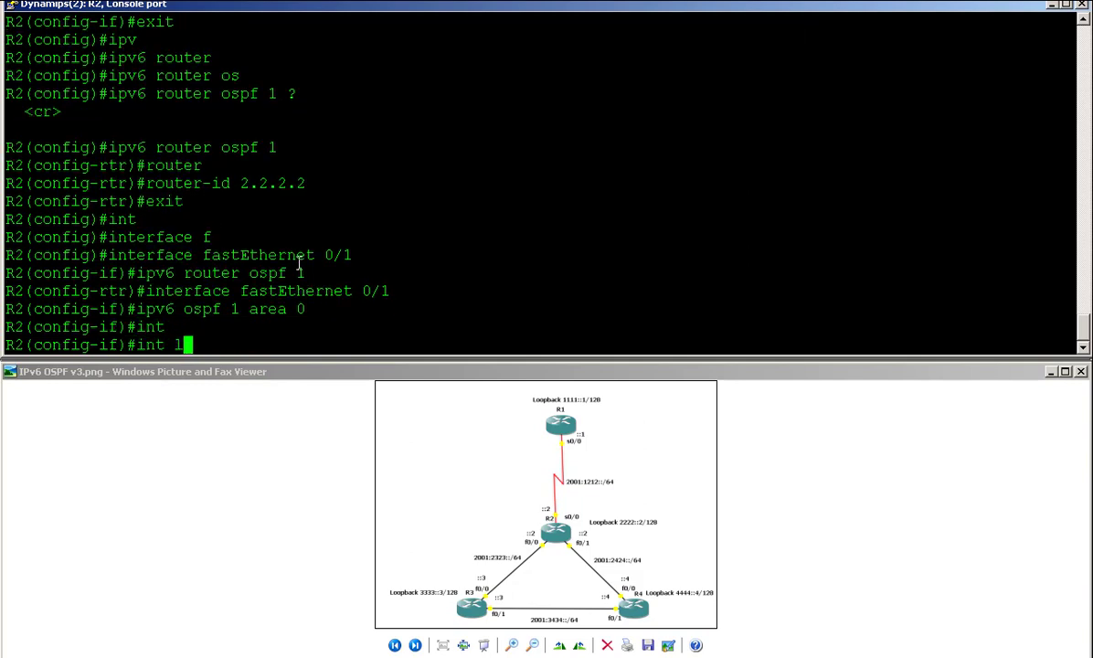
{"action": "key", "text": "Return"}
{"action": "key", "text": "Up"}
{"action": "key", "text": "Up"}
{"action": "key", "text": "Up"}
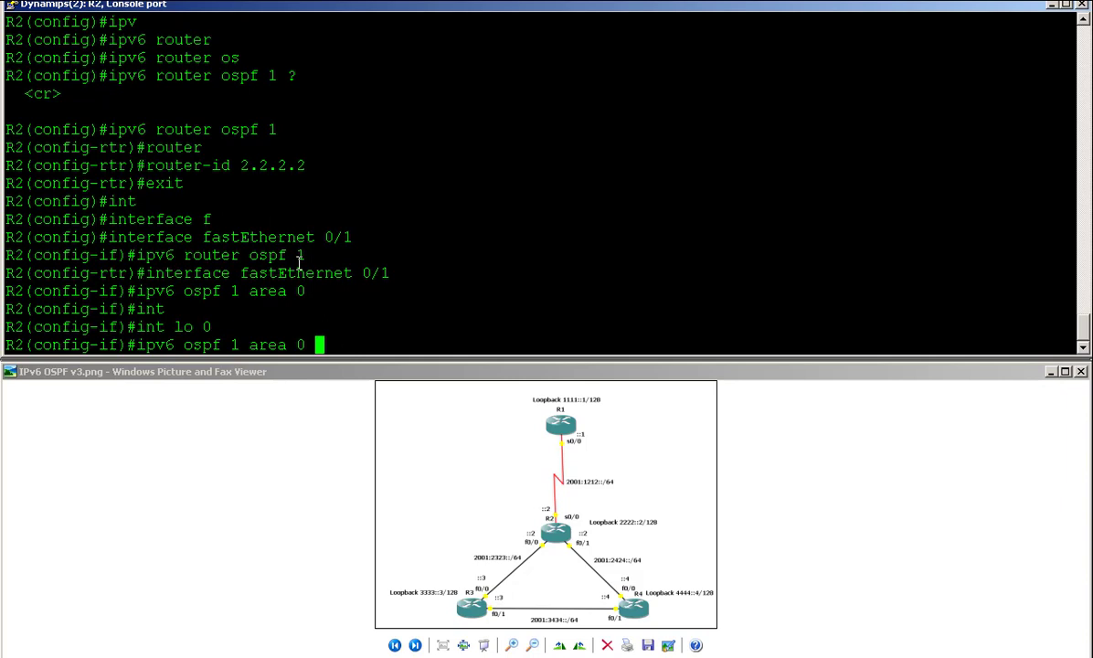
{"action": "key", "text": "Return"}
Copy the last "ipv6 ospf 1 area 0" command, including its line break, from the R2 console.
{"action": "left_click_drag", "start_coordinate": [307, 327], "coordinate": [1005, 327]}
{"action": "key", "text": "ctrl+c"}
{"action": "left_click", "coordinate": [146, 338]}
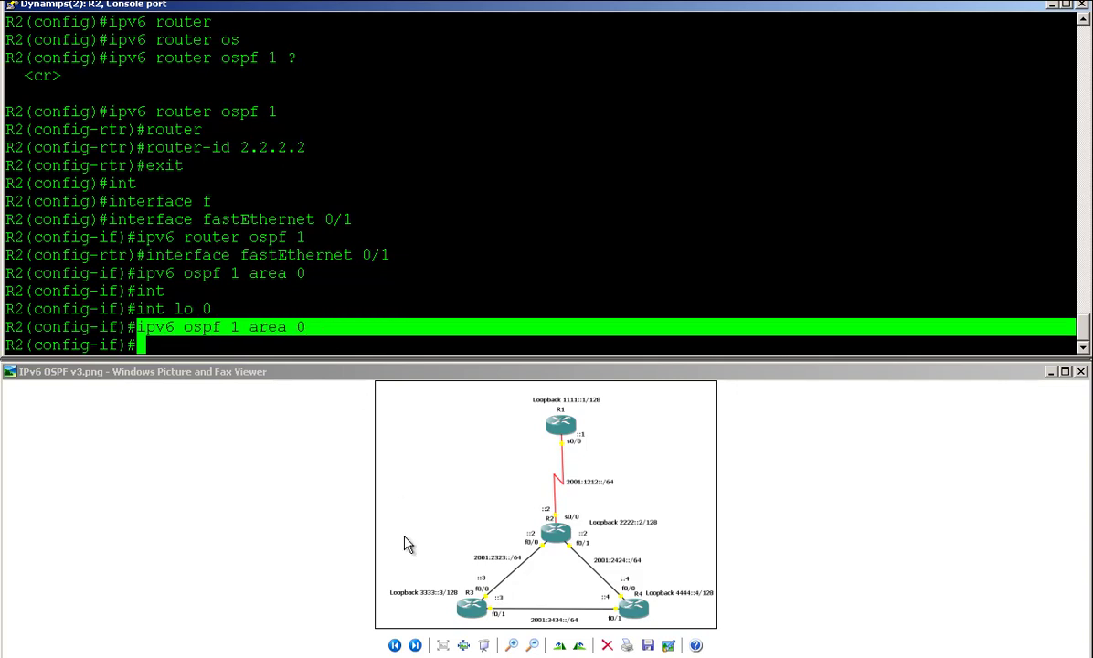
Switch to the R3 console, enable privileged mode, and enter global configuration mode from the terminal.
{"action": "key", "text": "alt+Tab"}
{"action": "type", "text": "ena"}
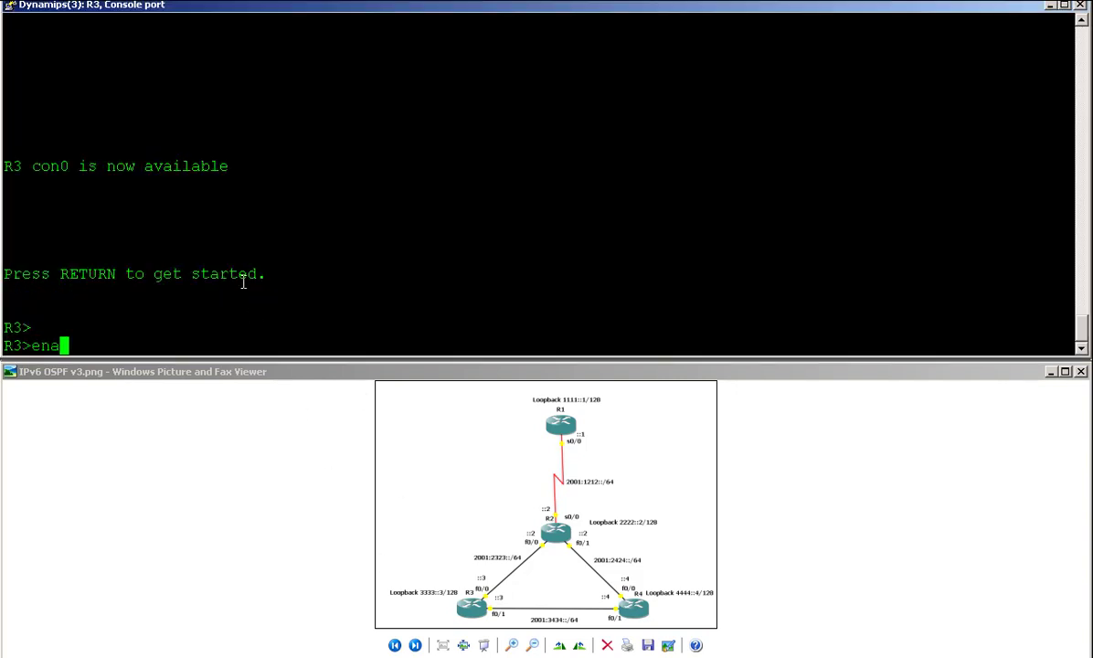
{"action": "key", "text": "Return"}
{"action": "type", "text": "conf t"}
{"action": "key", "text": "Return"}
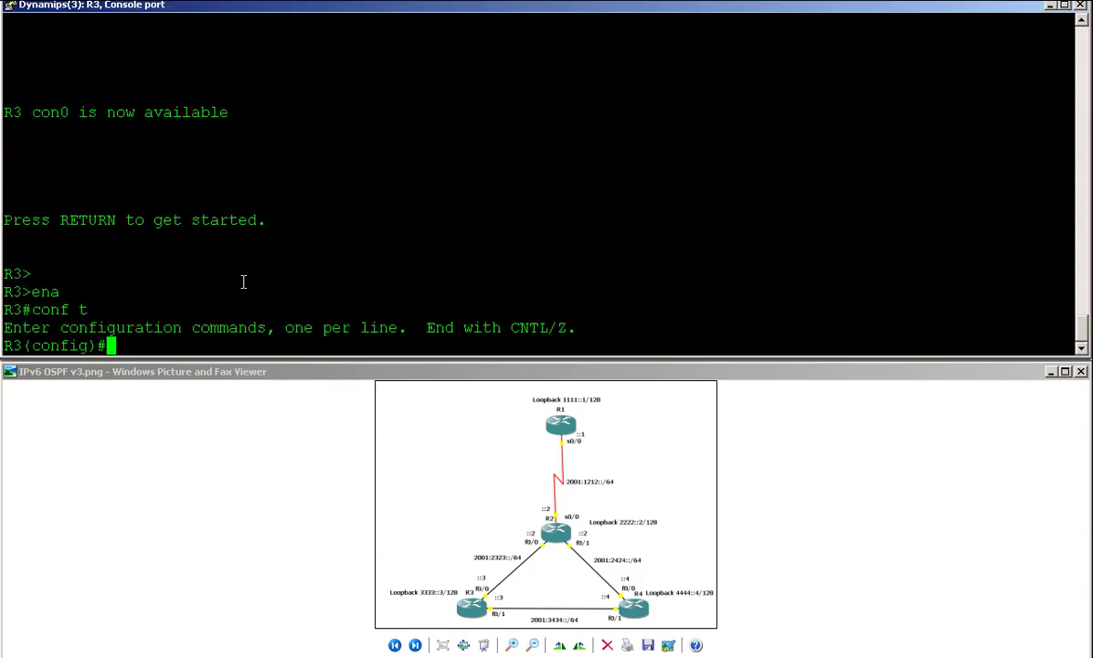
Enable IPv6 unicast routing on R3.
{"action": "type", "text": "ip"}
{"action": "key", "text": "Tab"}
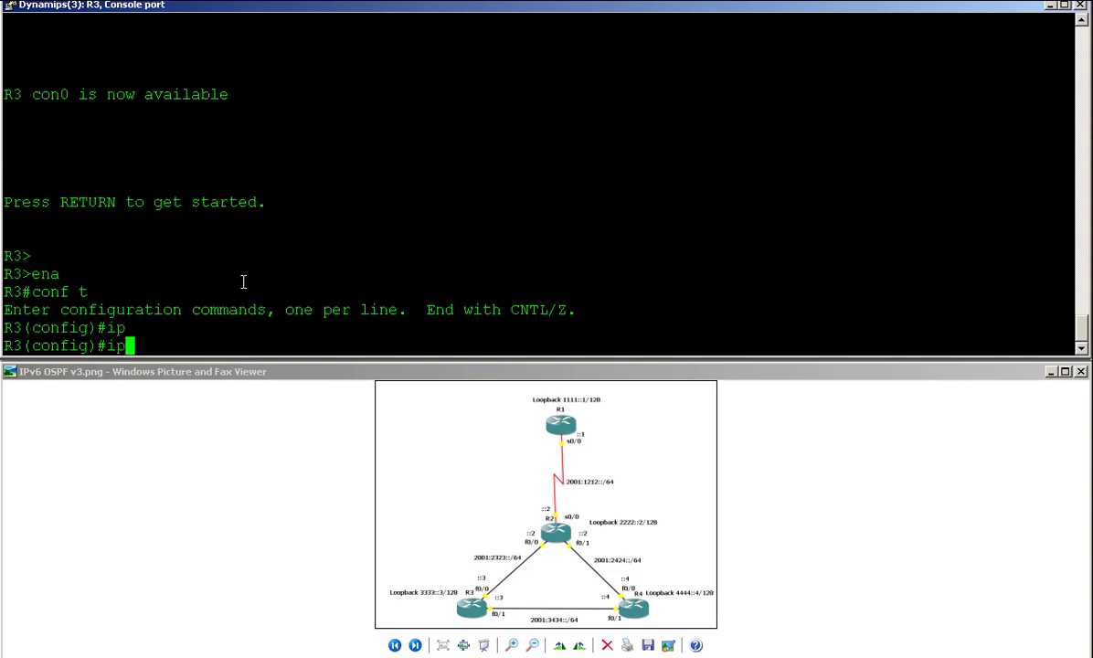
{"action": "type", "text": "v"}
{"action": "key", "text": "Tab"}
{"action": "type", "text": "6 un"}
{"action": "key", "text": "Tab"}
{"action": "key", "text": "Return"}
{"action": "key", "text": "Return"}
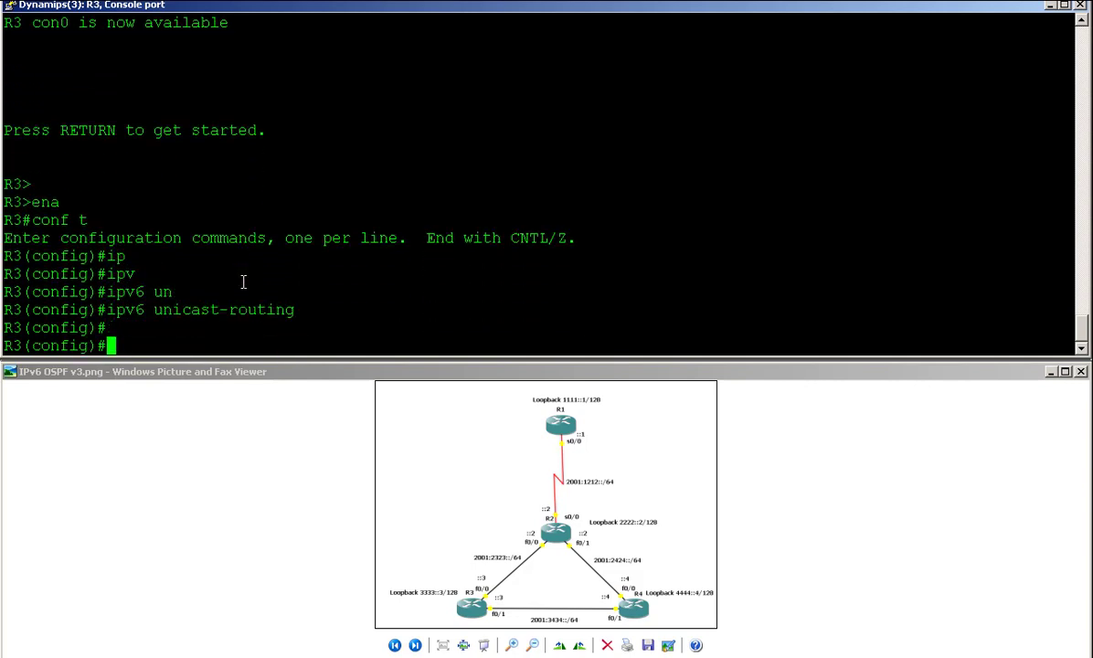
Enter R3's FastEthernet 0/0 interface configuration and paste the copied command "ipv6 ospf 1 area 0" to enable OSPFv3 there.
{"action": "type", "text": "int"}
{"action": "key", "text": "Tab"}
{"action": "type", "text": "f"}
{"action": "key", "text": "Tab"}
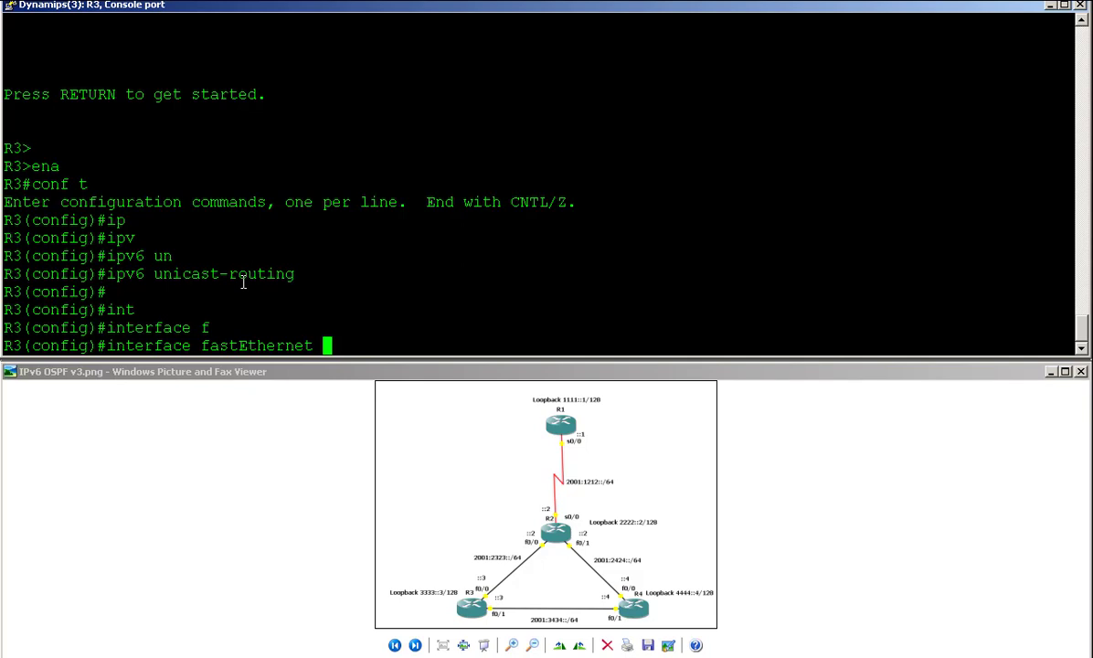
{"action": "type", "text": "0/0"}
{"action": "key", "text": "Return"}
{"action": "right_click", "coordinate": [244, 283]}
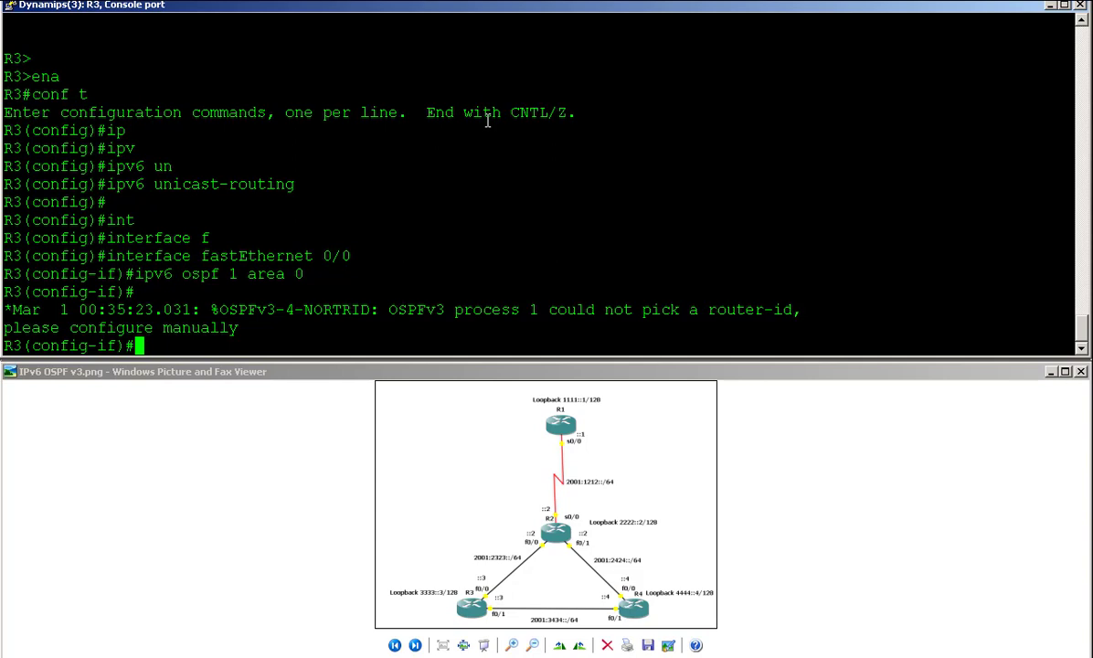
Enter R3's FastEthernet 0/1 interface configuration and enable OSPFv3 process 1 in area 0 on it.
{"action": "key", "text": "Up"}
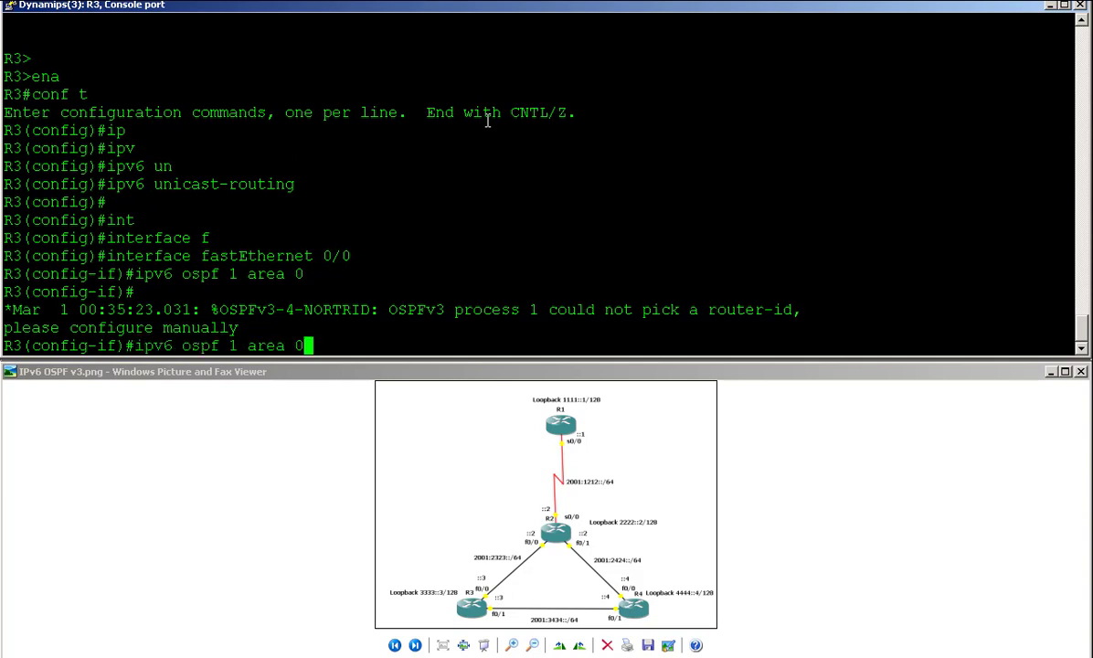
{"action": "key", "text": "Up"}
{"action": "key", "text": "BackSpace"}
{"action": "type", "text": "1"}
{"action": "key", "text": "Return"}
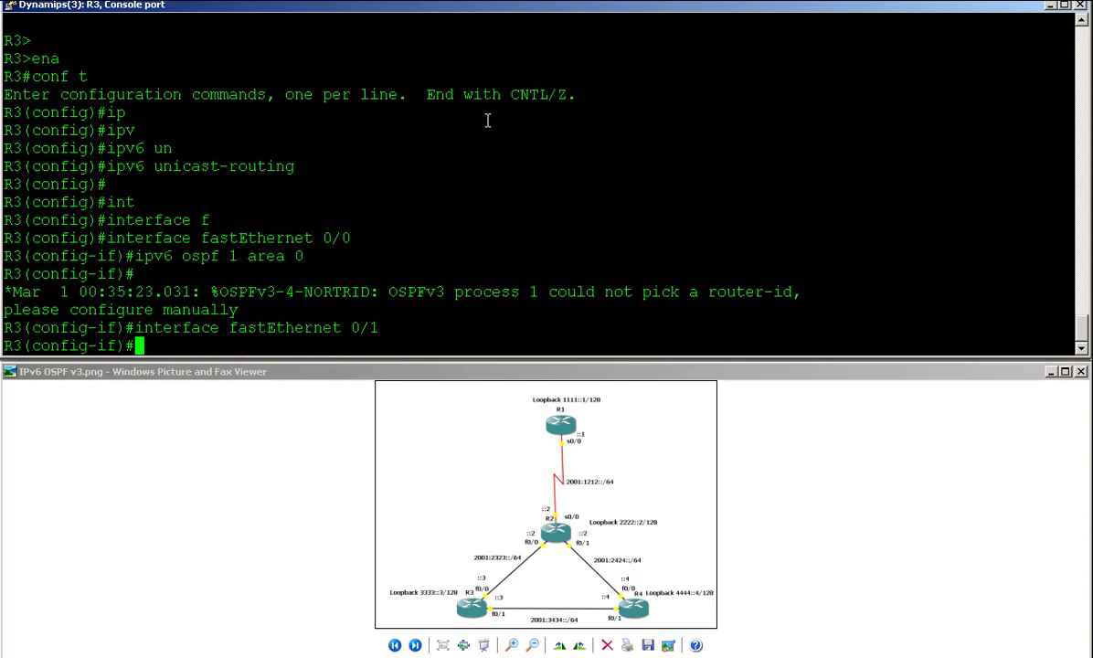
{"action": "key", "text": "Up"}
{"action": "key", "text": "Up"}
{"action": "key", "text": "Return"}
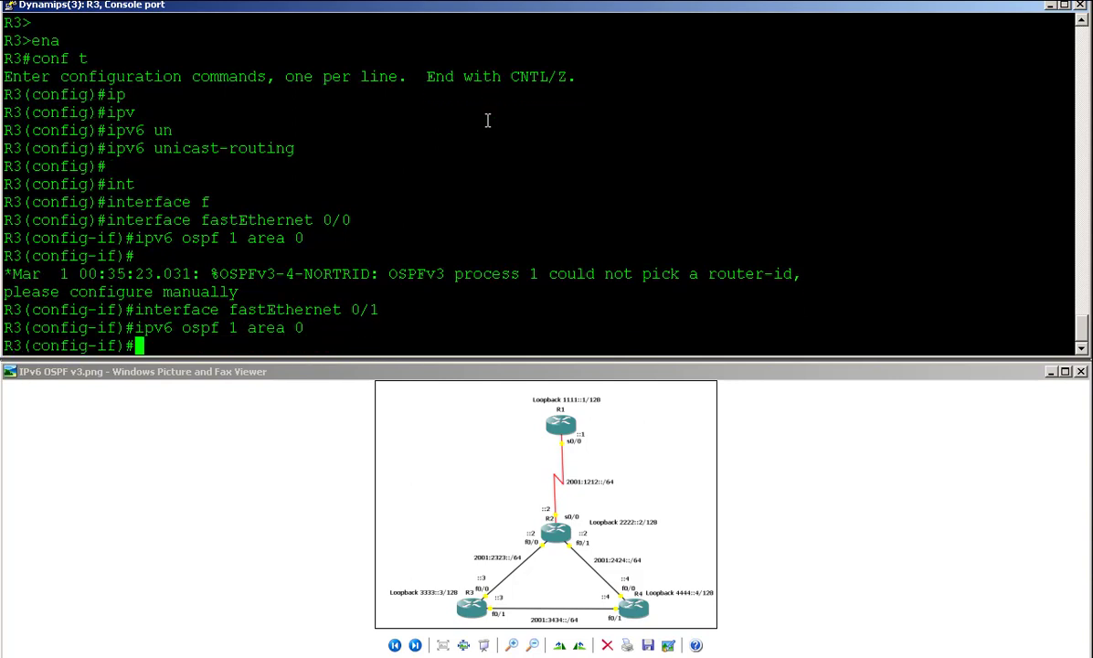
Enter R3's loopback 0 interface configuration and enable OSPFv3 there with "ipv6 ospf 1 area 0".
{"action": "key", "text": "Up"}
{"action": "key", "text": "Up"}
{"action": "key", "text": "Return"}
{"action": "key", "text": "Up"}
{"action": "key", "text": "BackSpace"}
{"action": "key", "text": "BackSpace"}
{"action": "key", "text": "BackSpace"}
{"action": "key", "text": "BackSpace"}
{"action": "key", "text": "BackSpace"}
{"action": "key", "text": "BackSpace"}
{"action": "key", "text": "BackSpace"}
{"action": "key", "text": "BackSpace"}
{"action": "key", "text": "BackSpace"}
{"action": "key", "text": "BackSpace"}
{"action": "key", "text": "BackSpace"}
{"action": "key", "text": "BackSpace"}
{"action": "key", "text": "BackSpace"}
{"action": "key", "text": "BackSpace"}
{"action": "key", "text": "BackSpace"}
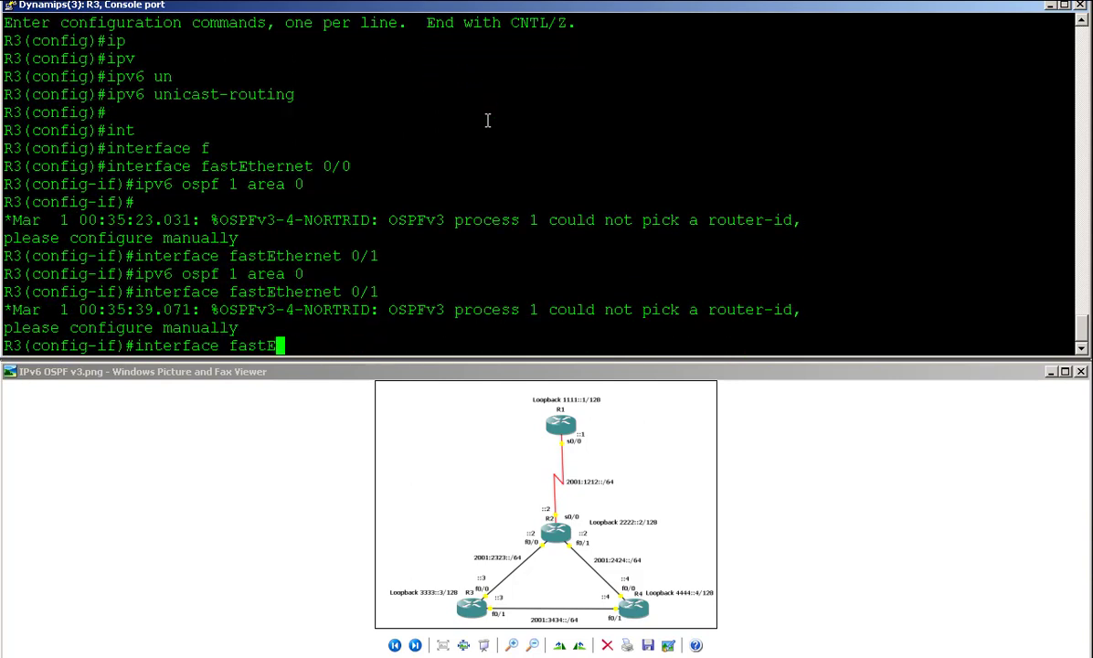
{"action": "key", "text": "BackSpace"}
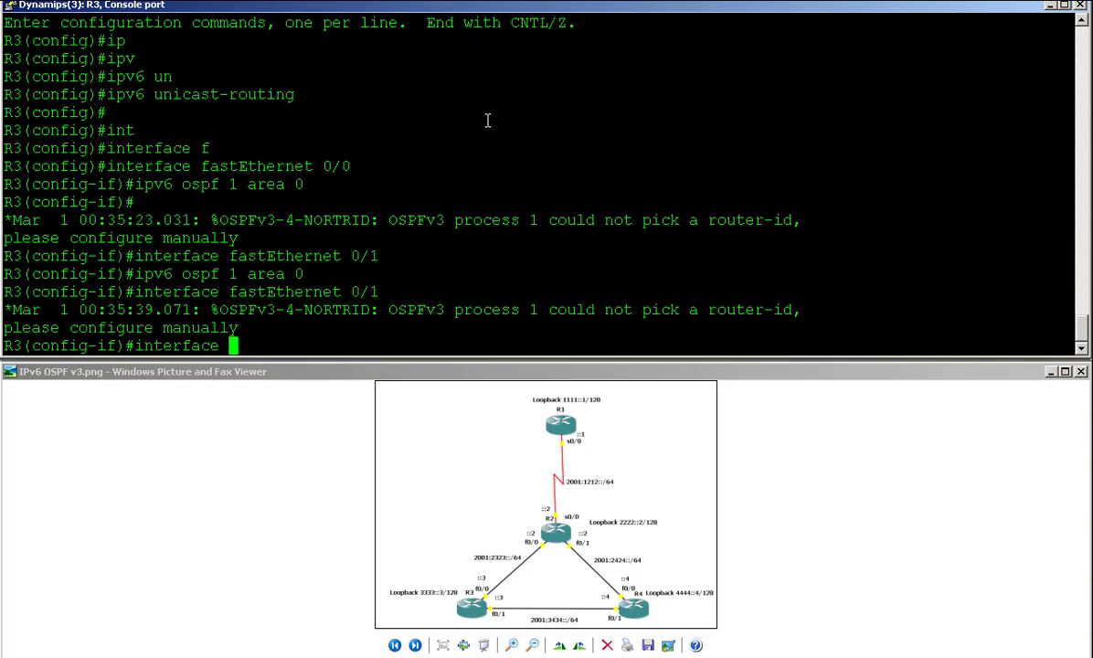
{"action": "type", "text": "lo"}
{"action": "key", "text": "Tab"}
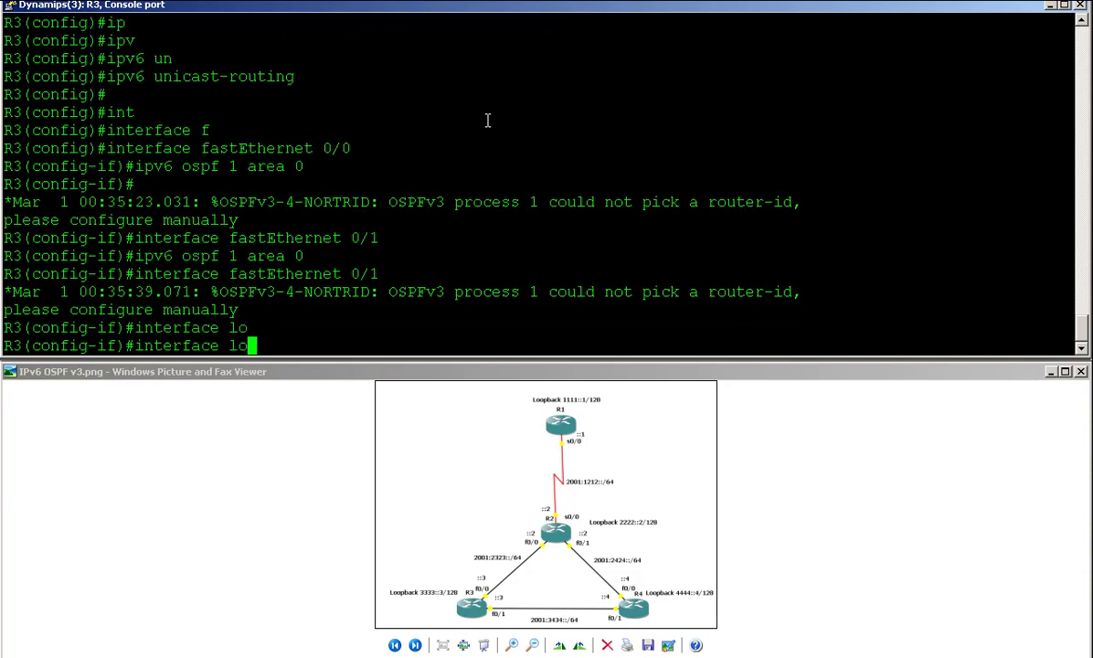
{"action": "type", "text": "0"}
{"action": "key", "text": "Return"}
{"action": "key", "text": "Up"}
{"action": "key", "text": "Up"}
{"action": "key", "text": "Up"}
{"action": "key", "text": "Return"}
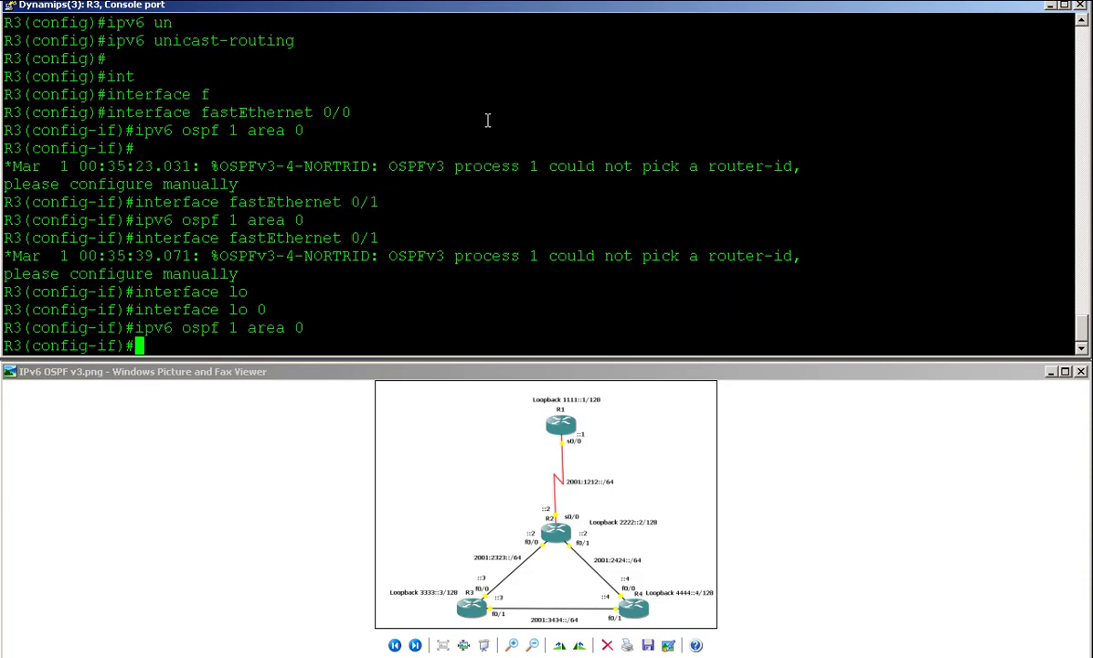
Leave R3's interface configuration and enter the IPv6 OSPF process 1 router configuration.
{"action": "type", "text": "exit"}
{"action": "key", "text": "Return"}
{"action": "type", "text": "ipv"}
{"action": "key", "text": "Tab"}
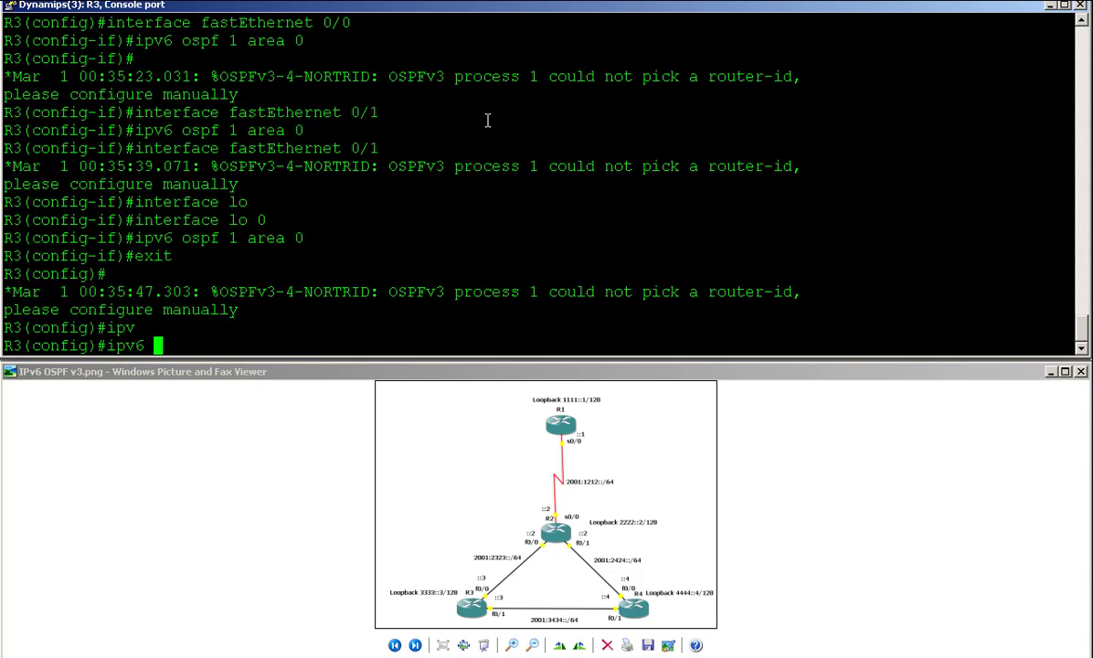
{"action": "type", "text": "router"}
{"action": "key", "text": "Tab"}
{"action": "type", "text": "os"}
{"action": "key", "text": "Tab"}
{"action": "type", "text": "1"}
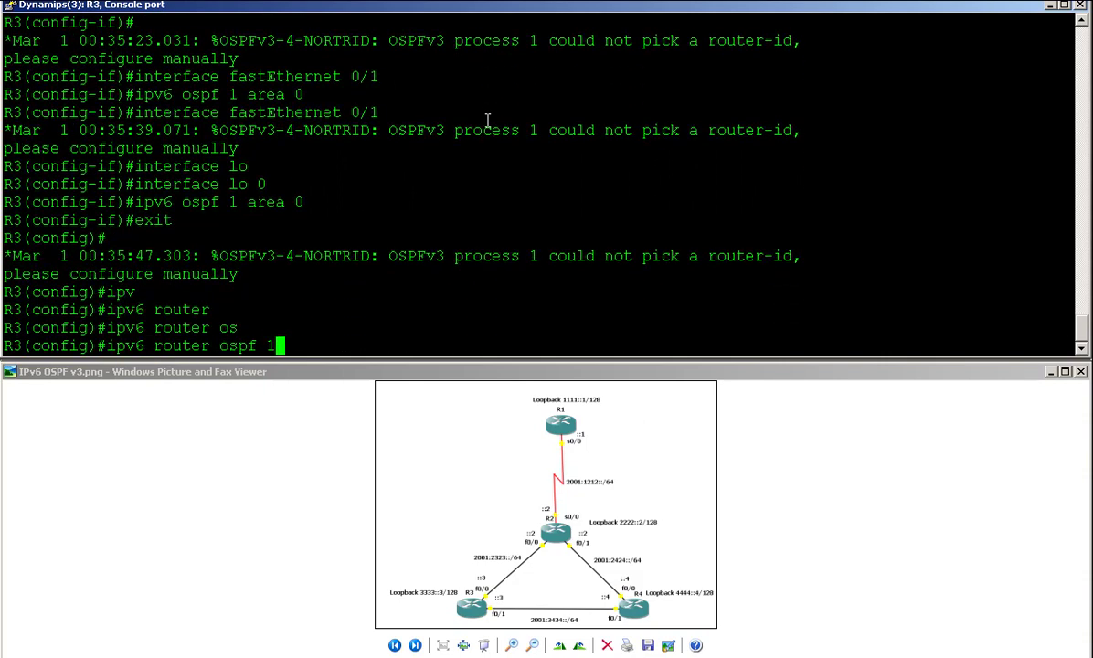
{"action": "key", "text": "Return"}
Set the OSPFv3 router ID on R3 to 3.3.3.3.
{"action": "type", "text": "route"}
{"action": "key", "text": "Tab"}
{"action": "type", "text": "r-id 3"}
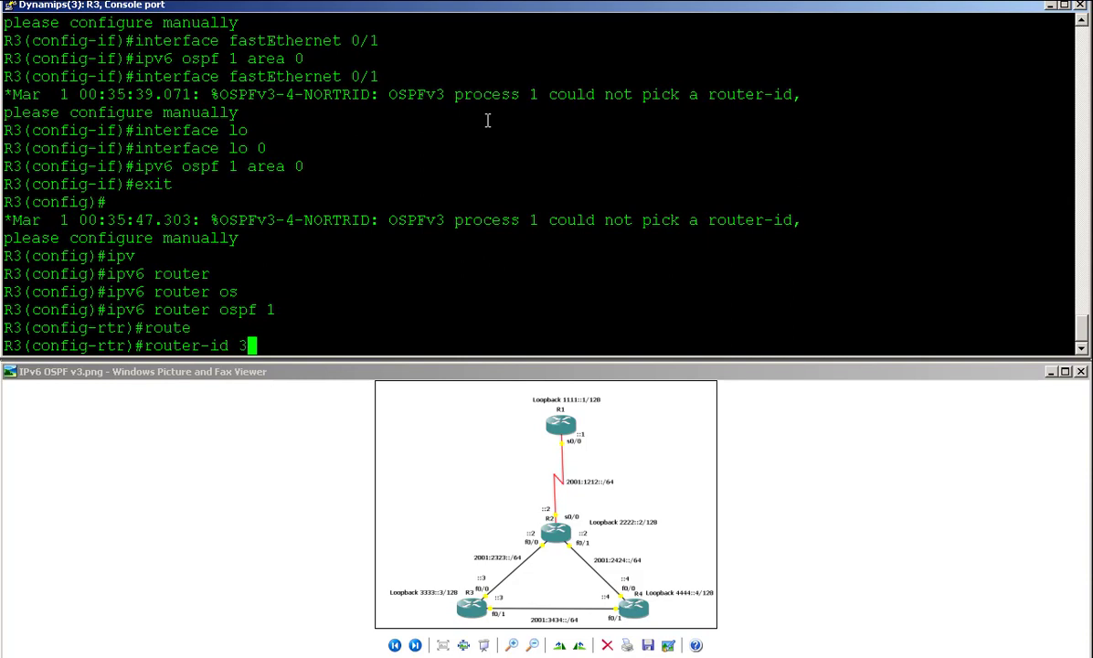
{"action": "type", "text": ".3.3.3"}
{"action": "key", "text": "Return"}
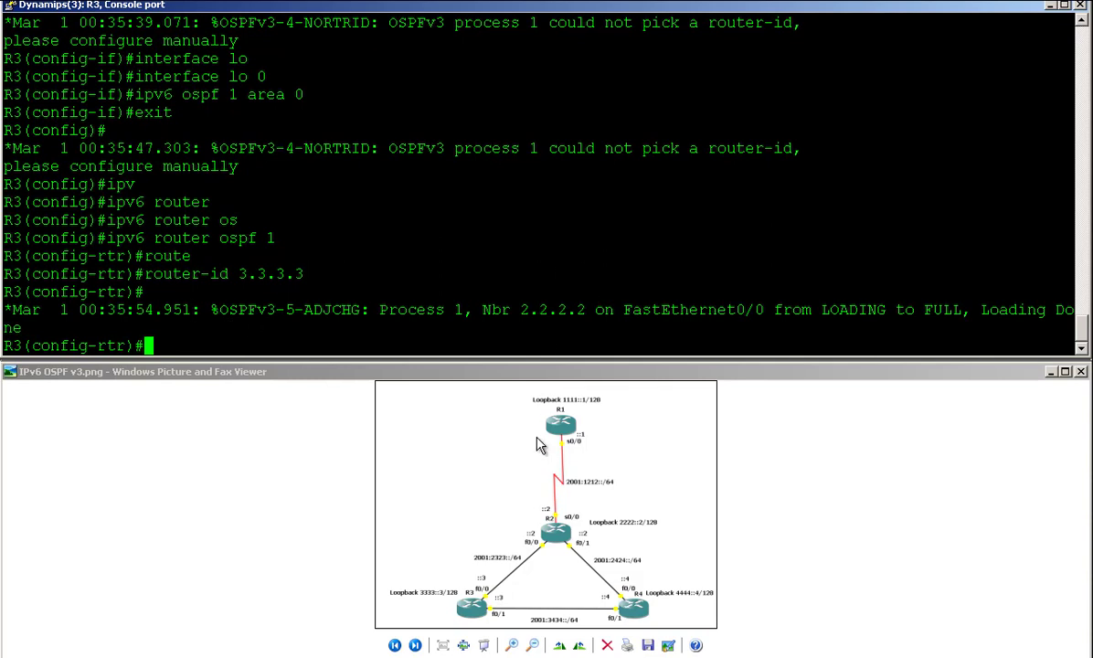
Switch to the R4 console, enable privileged mode, and enter global configuration mode from the terminal.
{"action": "key", "text": "alt+Tab"}
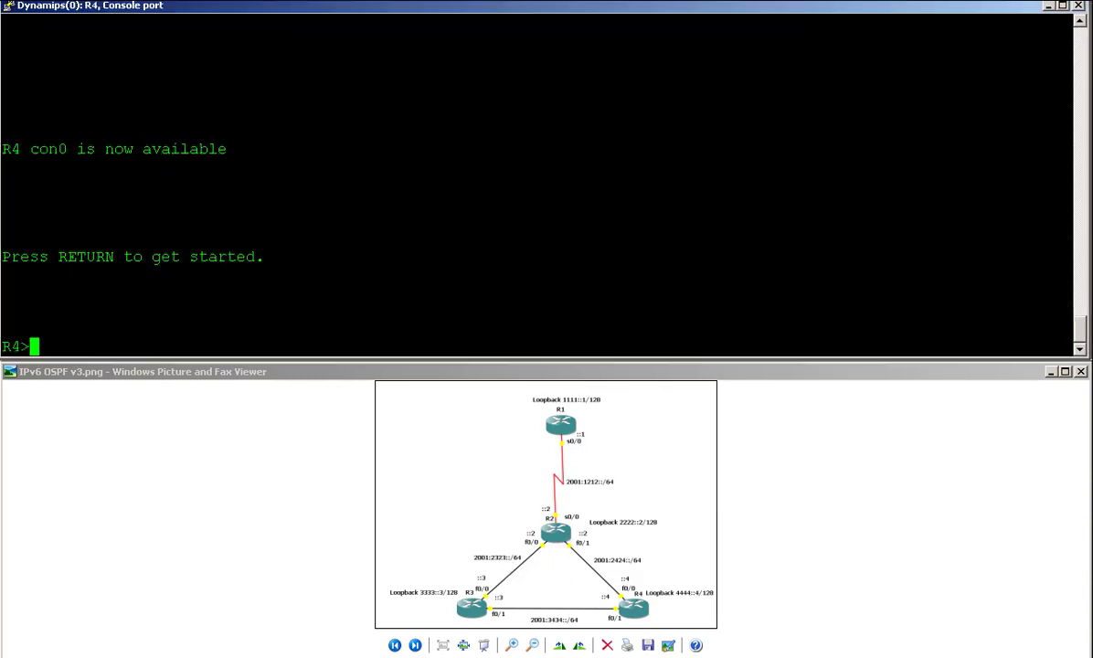
{"action": "type", "text": "ena"}
{"action": "key", "text": "Return"}
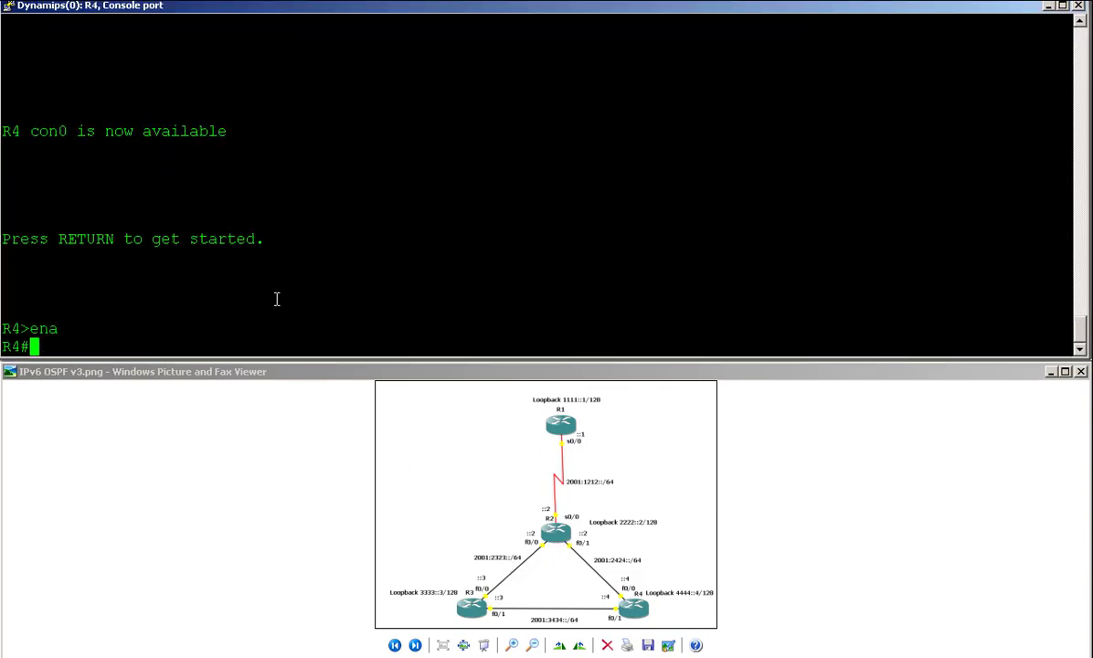
{"action": "type", "text": "conf"}
{"action": "key", "text": "Return"}
{"action": "type", "text": "t"}
{"action": "key", "text": "Return"}
Enable IPv6 unicast routing on R4.
{"action": "type", "text": "ip"}
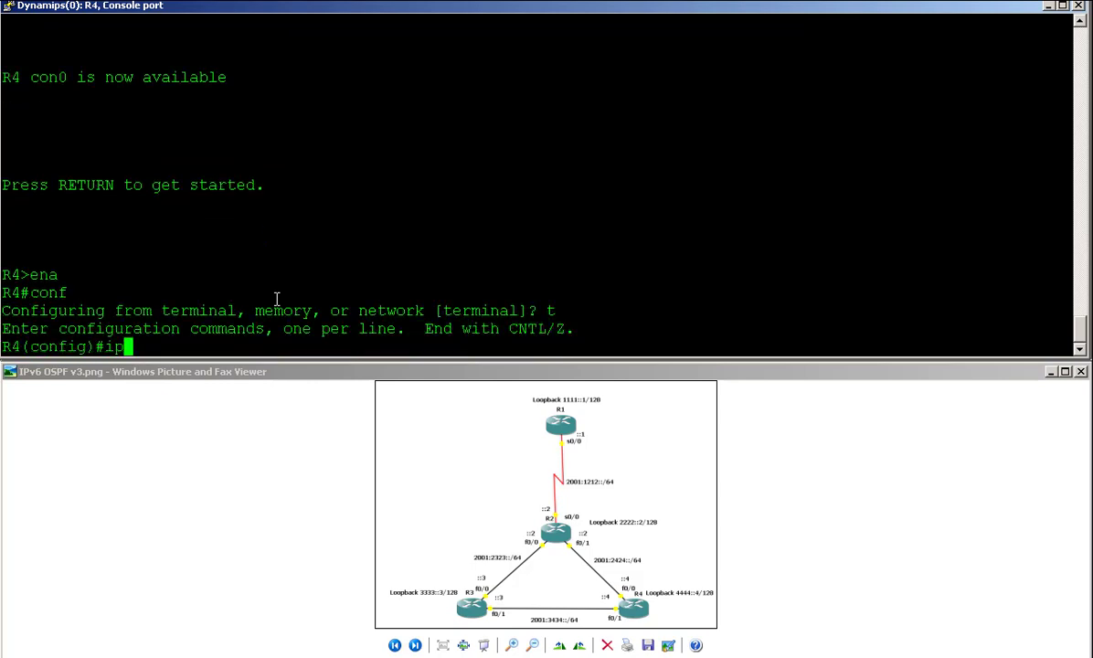
{"action": "type", "text": "v"}
{"action": "key", "text": "Tab"}
{"action": "type", "text": "uni"}
{"action": "key", "text": "Tab"}
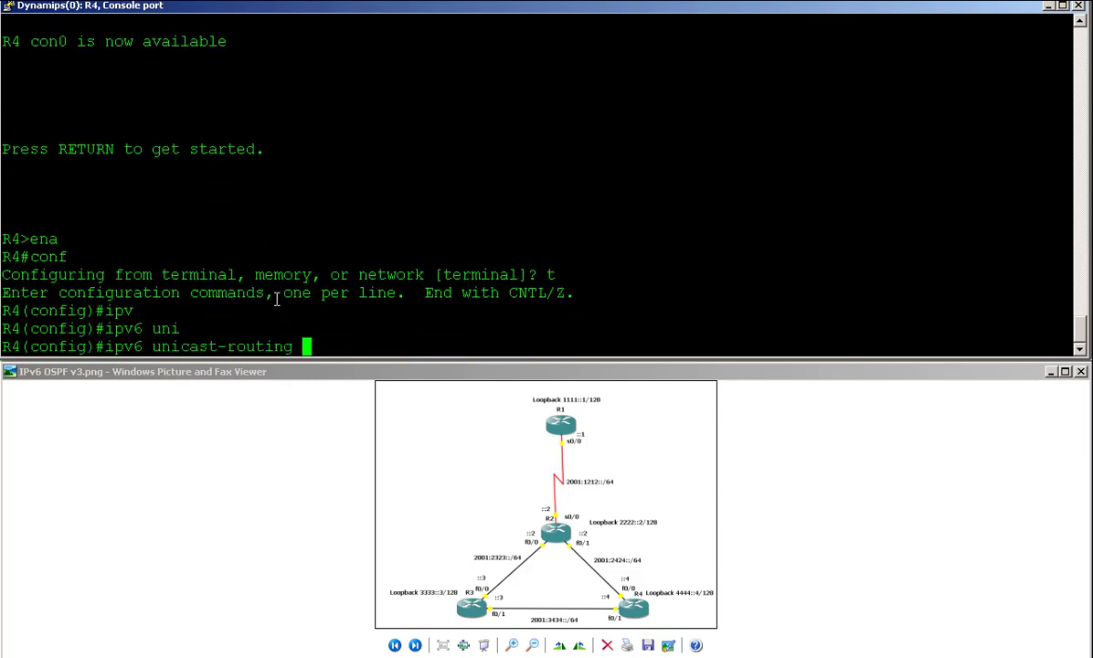
{"action": "key", "text": "Return"}
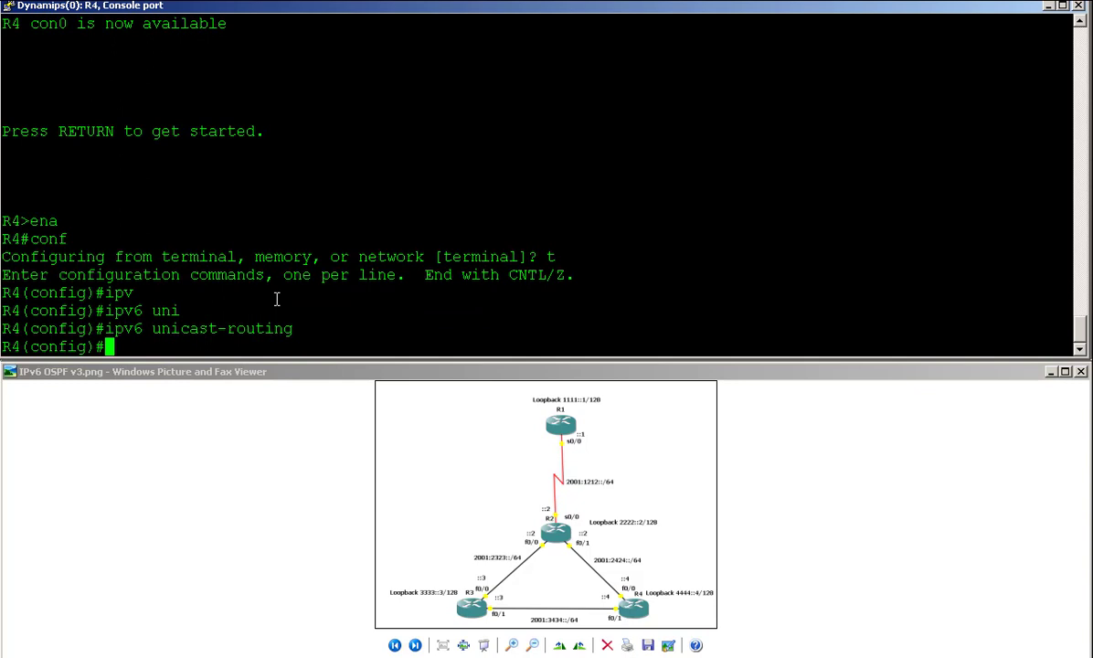
Enter the IPv6 OSPF process 1 router configuration on R4.
{"action": "type", "text": "ipv"}
{"action": "key", "text": "Tab"}
{"action": "type", "text": "router"}
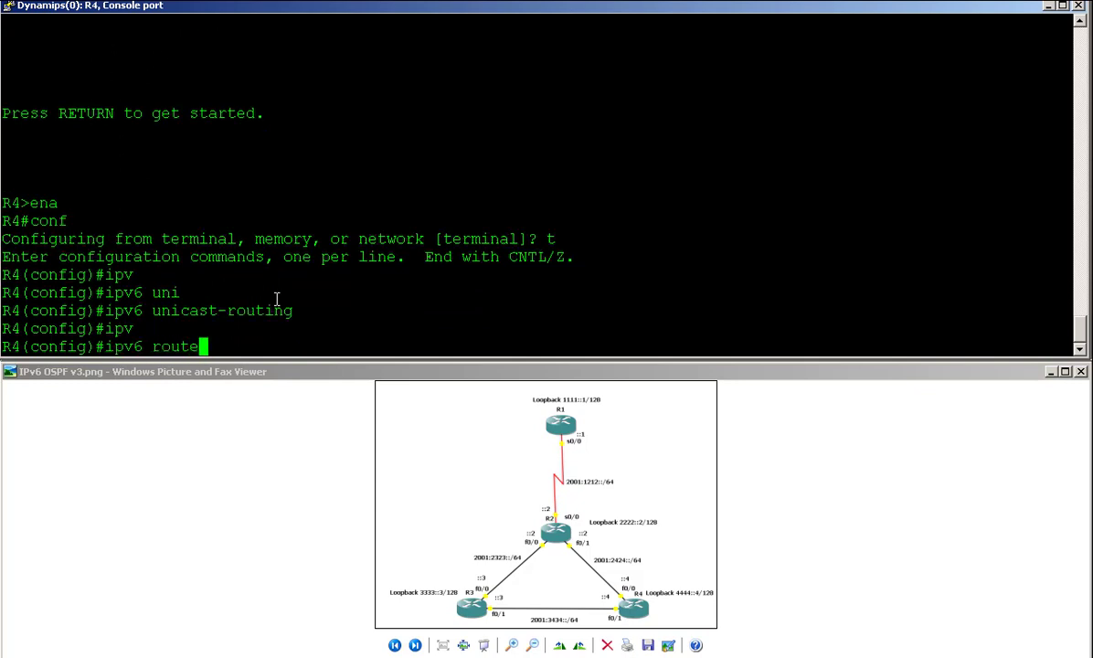
{"action": "key", "text": "Tab"}
{"action": "type", "text": "os"}
{"action": "key", "text": "Tab"}
{"action": "type", "text": "1"}
{"action": "key", "text": "Return"}
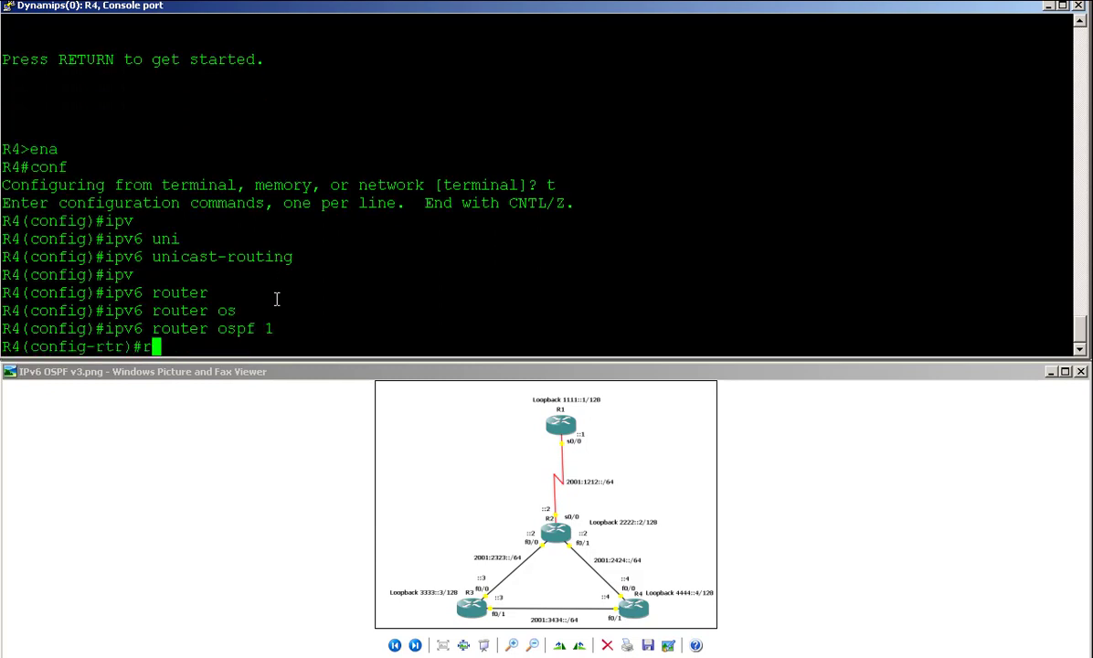
Set R4's OSPFv3 router ID to 4.4.4.4 and return to global configuration mode.
{"action": "type", "text": "router"}
{"action": "key", "text": "Tab"}
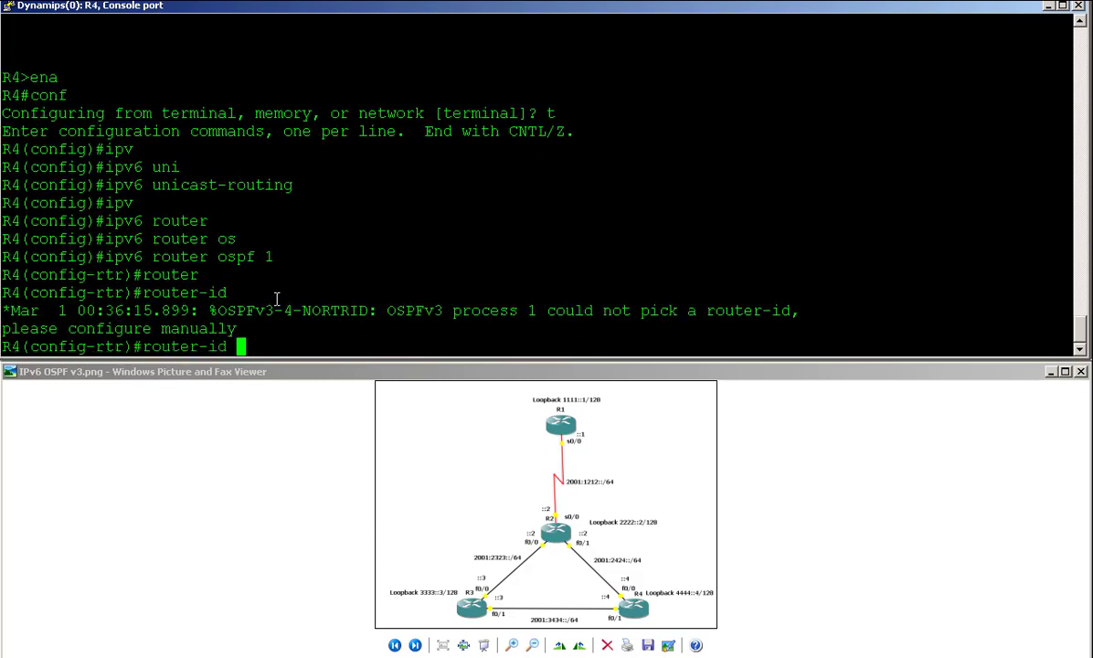
{"action": "type", "text": "4.4.4.4"}
{"action": "key", "text": "Return"}
{"action": "type", "text": "exit"}
{"action": "key", "text": "Return"}
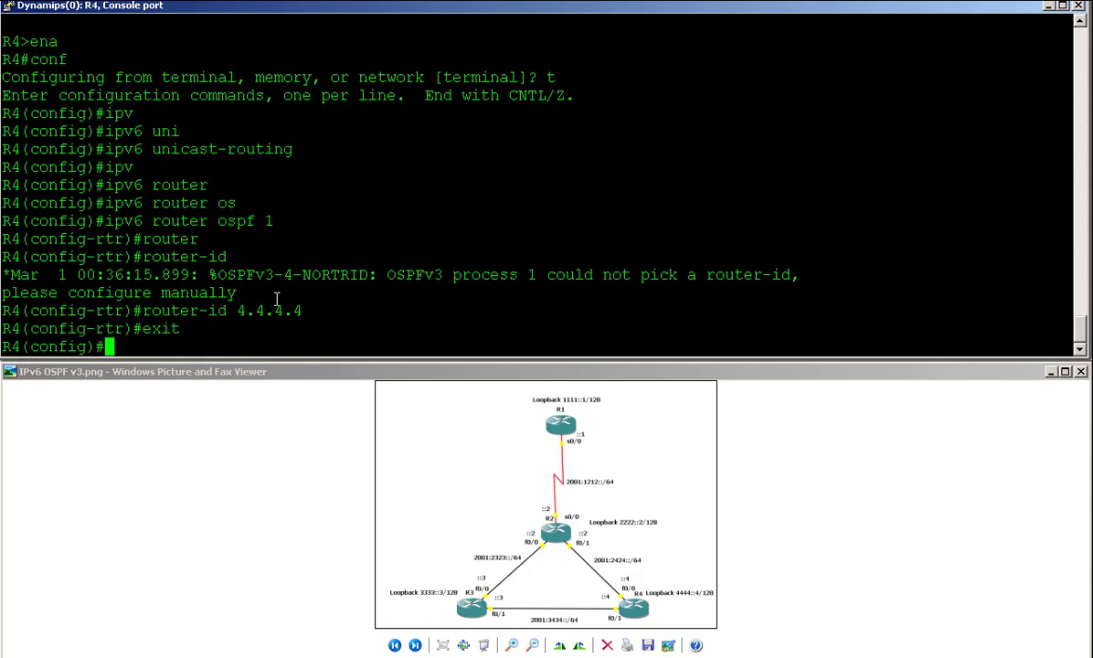
Enter R4's FastEthernet 0/0 interface configuration and enable OSPFv3 there with "ipv6 ospf 1 area 0".
{"action": "type", "text": "int"}
{"action": "key", "text": "Tab"}
{"action": "type", "text": "f"}
{"action": "key", "text": "Tab"}
{"action": "type", "text": "0/0"}
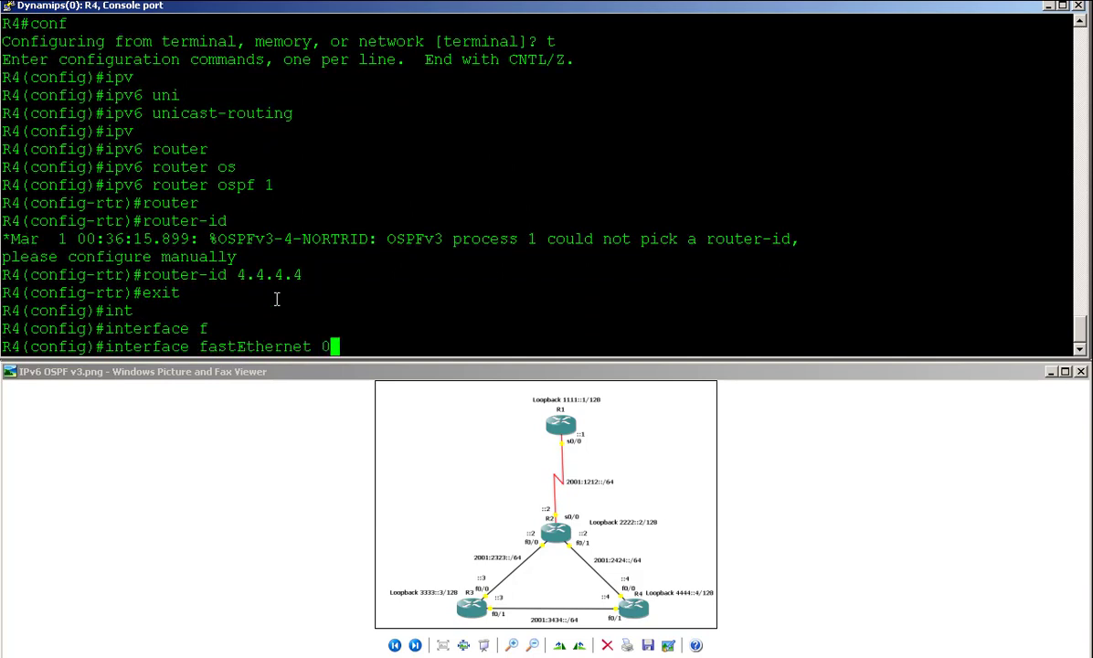
{"action": "key", "text": "Return"}
{"action": "type", "text": "ipv6 ospf 1 area 0"}
{"action": "key", "text": "Return"}
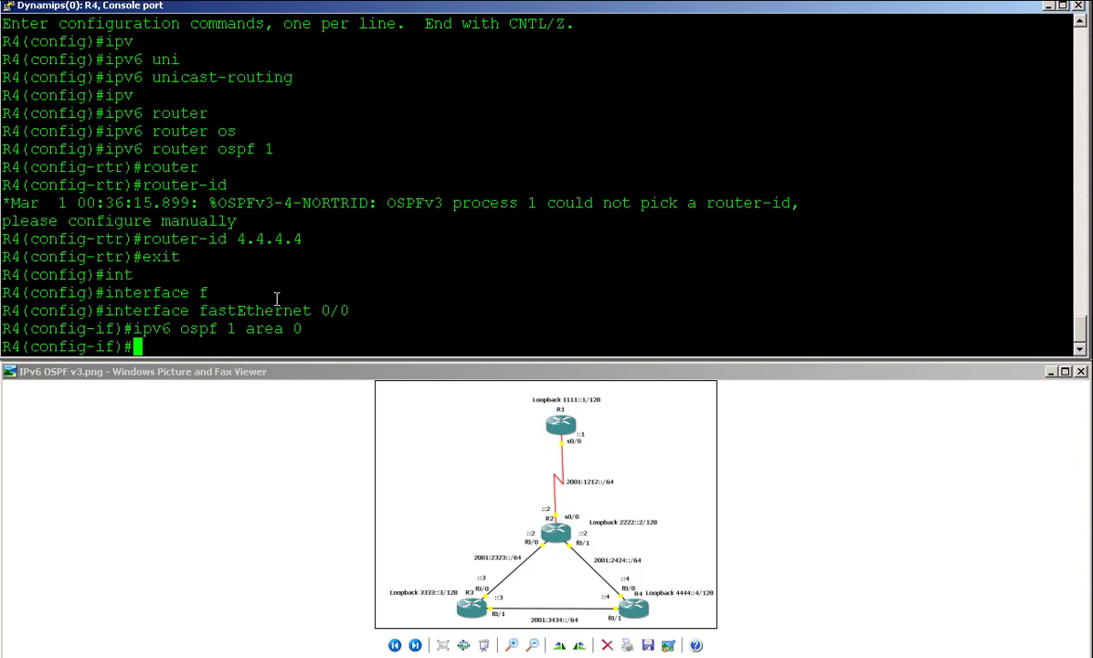
Enter R4's FastEthernet 0/1 interface configuration and enable OSPFv3 process 1 in area 0 on it.
{"action": "key", "text": "Up"}
{"action": "key", "text": "BackSpace"}
{"action": "key", "text": "Up"}
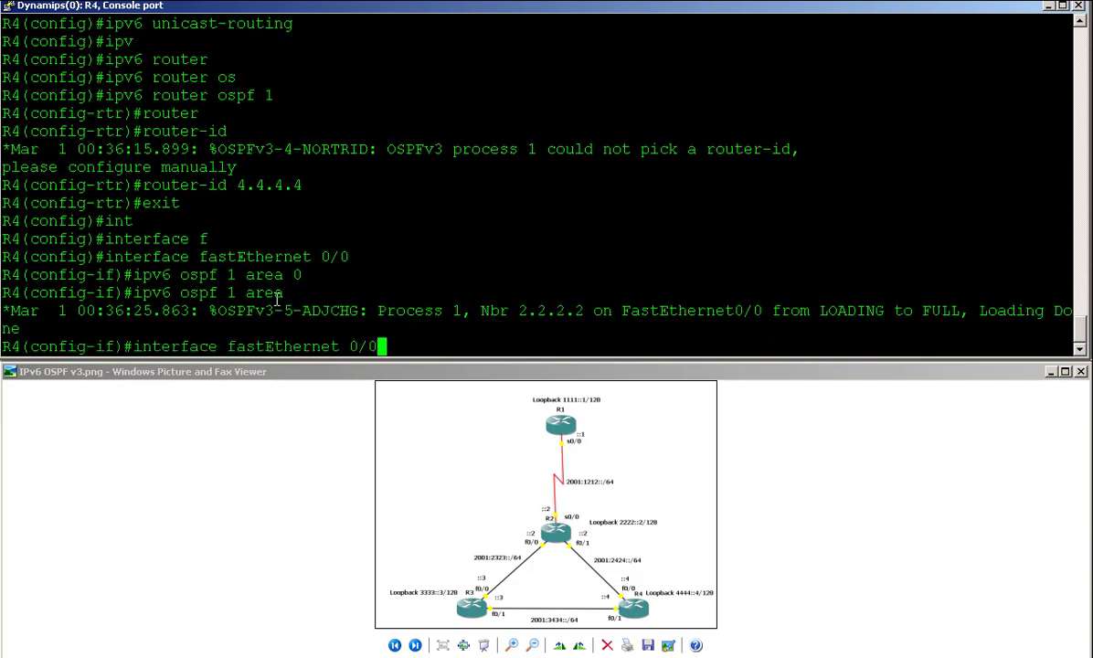
{"action": "key", "text": "BackSpace"}
{"action": "type", "text": "1"}
{"action": "key", "text": "Return"}
{"action": "key", "text": "Up"}
{"action": "key", "text": "Up"}
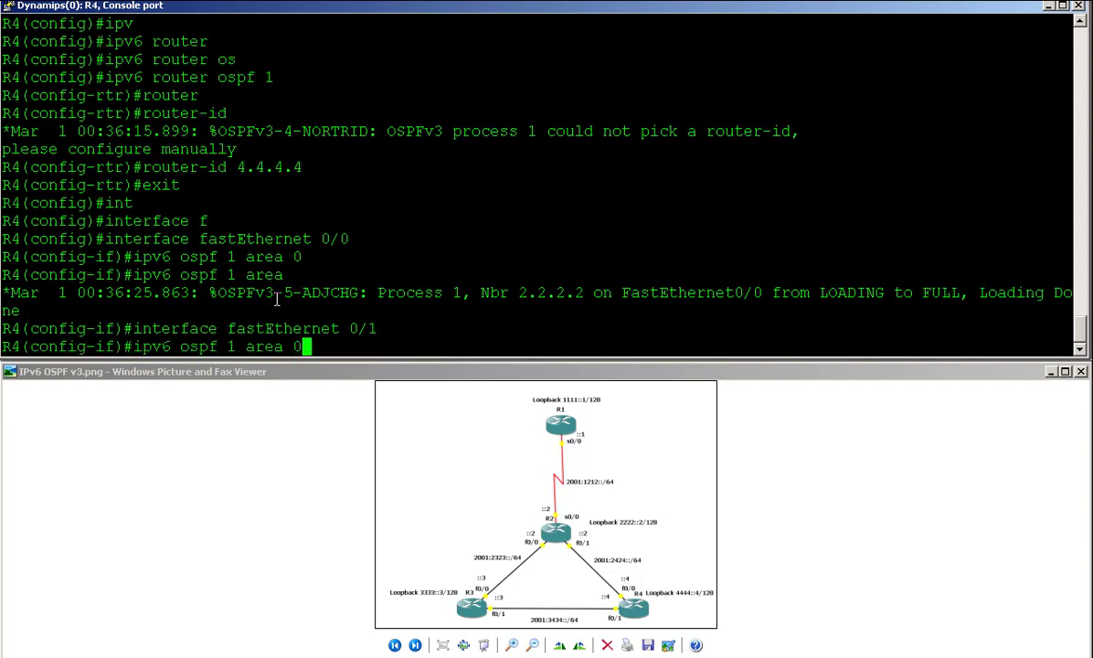
{"action": "key", "text": "Return"}
Enter R4's loopback 0 interface configuration and enable OSPFv3 there with "ipv6 ospf 1 area 0".
{"action": "key", "text": "Up"}
{"action": "key", "text": "Up"}
{"action": "key", "text": "BackSpace"}
{"action": "key", "text": "BackSpace"}
{"action": "key", "text": "BackSpace"}
{"action": "key", "text": "BackSpace"}
{"action": "key", "text": "BackSpace"}
{"action": "key", "text": "BackSpace"}
{"action": "key", "text": "BackSpace"}
{"action": "key", "text": "BackSpace"}
{"action": "key", "text": "BackSpace"}
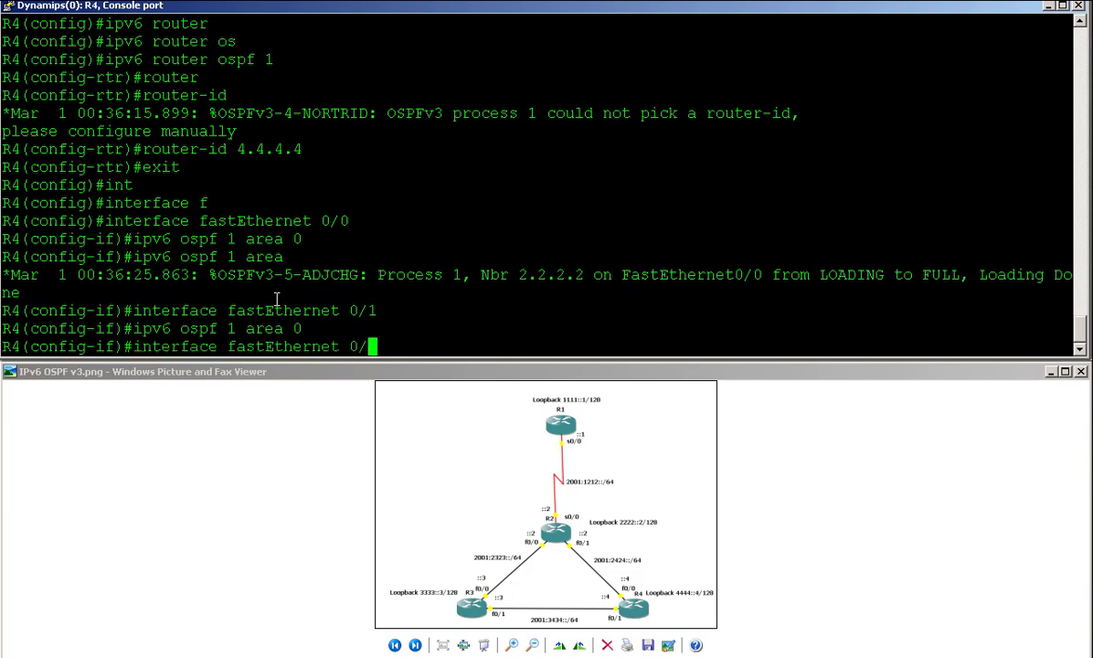
{"action": "key", "text": "BackSpace"}
{"action": "key", "text": "BackSpace"}
{"action": "key", "text": "BackSpace"}
{"action": "key", "text": "BackSpace"}
{"action": "key", "text": "BackSpace"}
{"action": "key", "text": "BackSpace"}
{"action": "key", "text": "BackSpace"}
{"action": "type", "text": "lo"}
{"action": "key", "text": "Tab"}
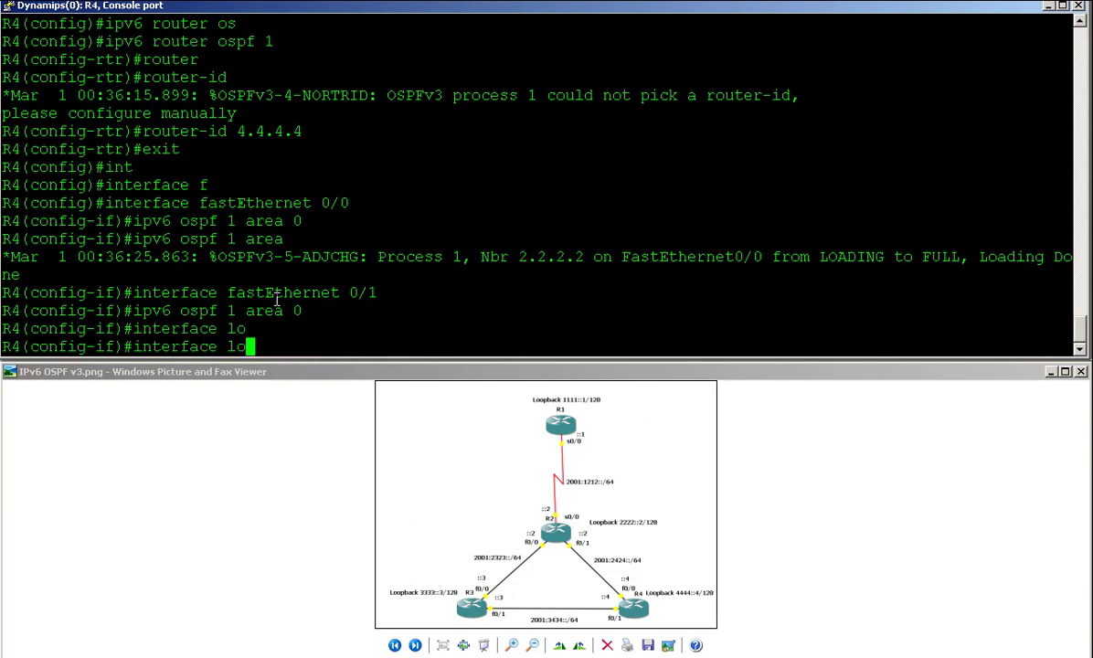
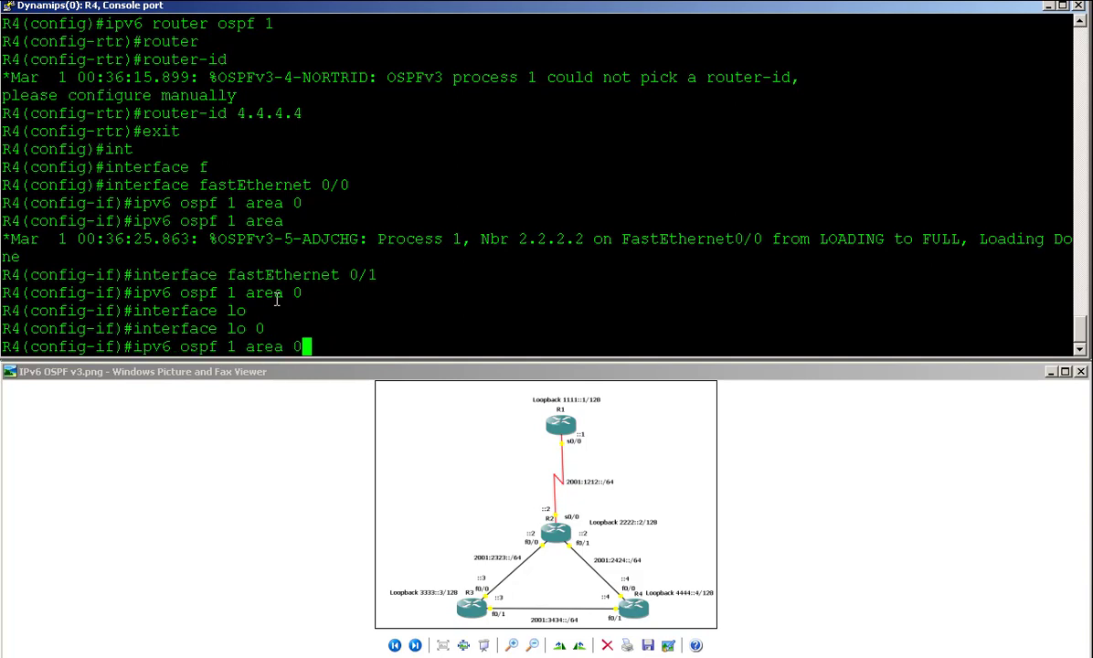
{"action": "key", "text": "Return"}
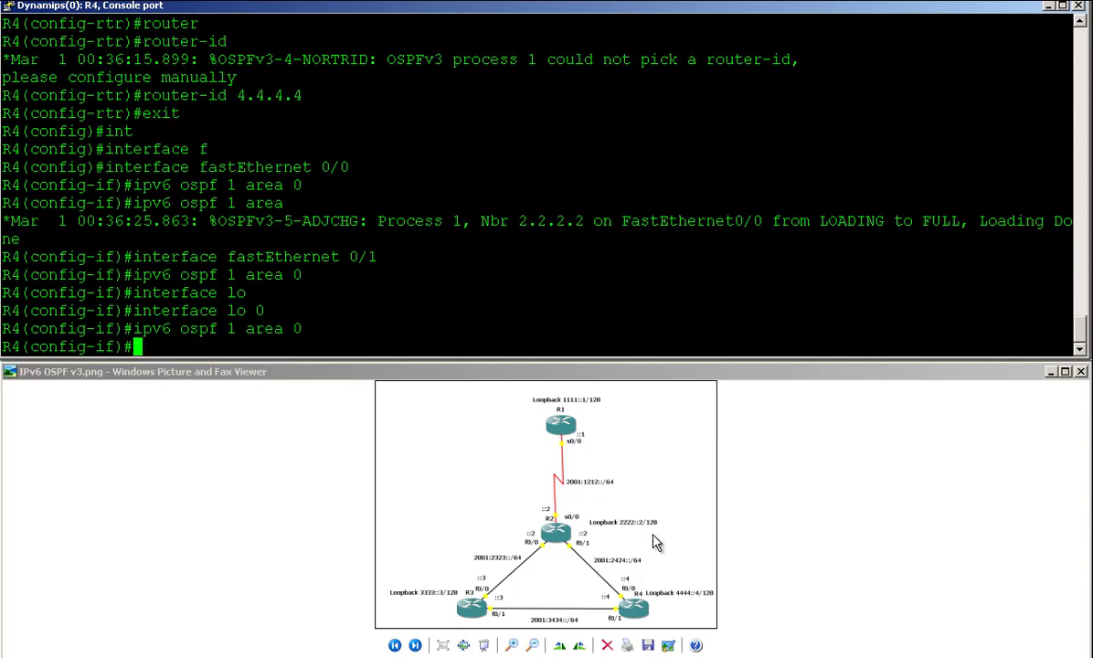
End configuration mode on R4, then display its IPv6 OSPF routes with "show ipv6 route ospf" and examine the listed networks.
{"action": "type", "text": "end"}
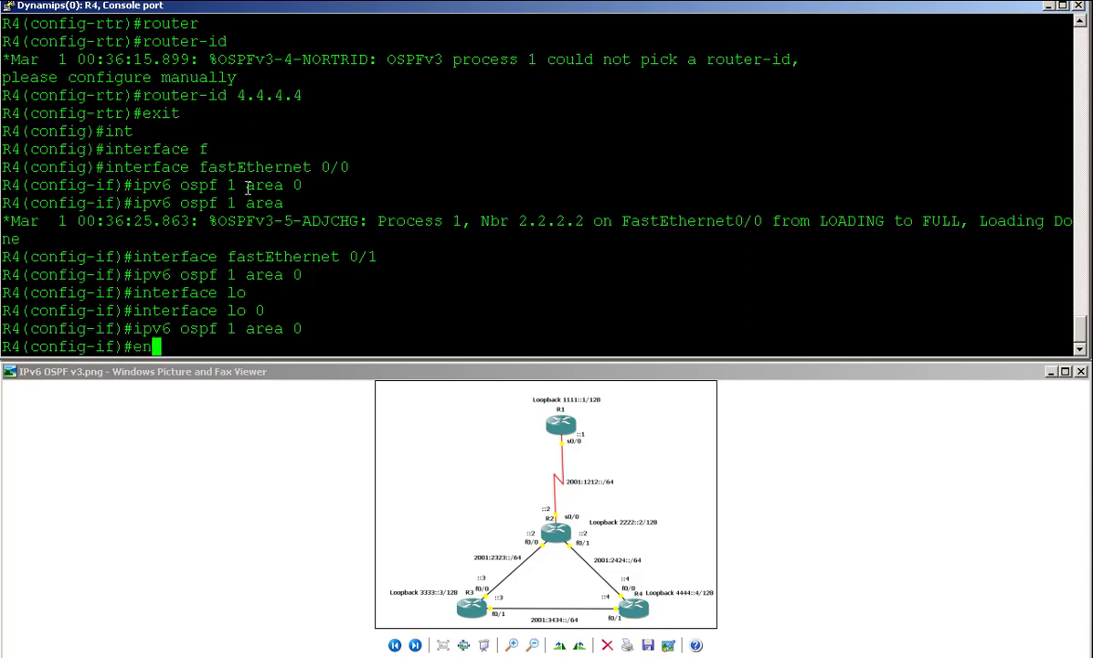
{"action": "key", "text": "Return"}
{"action": "type", "text": "show "}
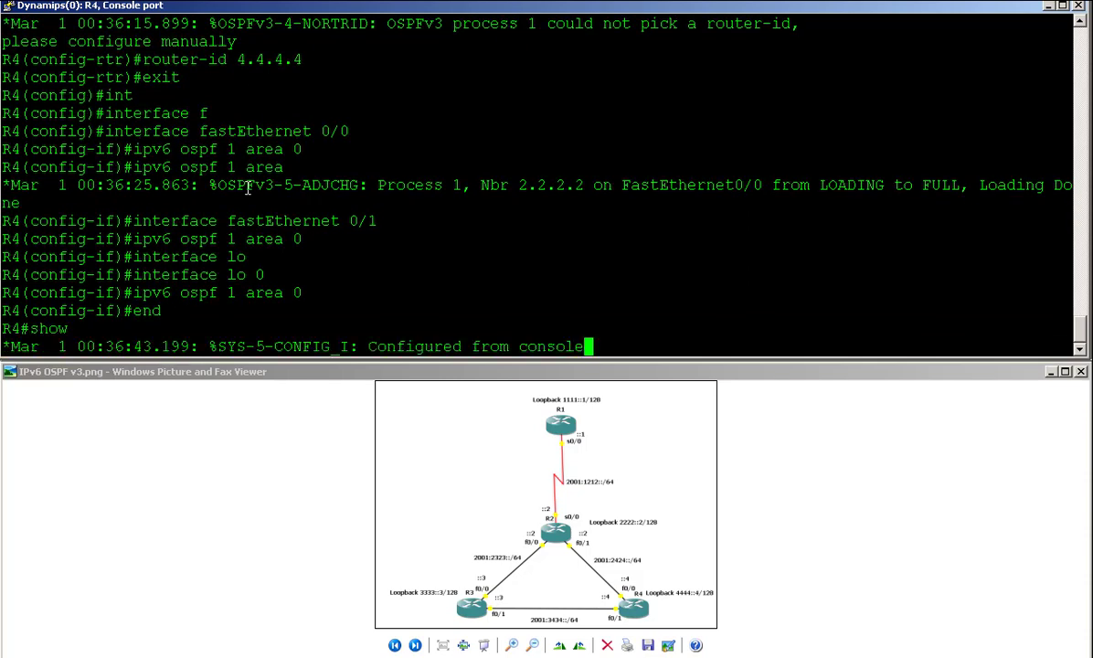
{"action": "type", "text": "ipv"}
{"action": "key", "text": "Tab"}
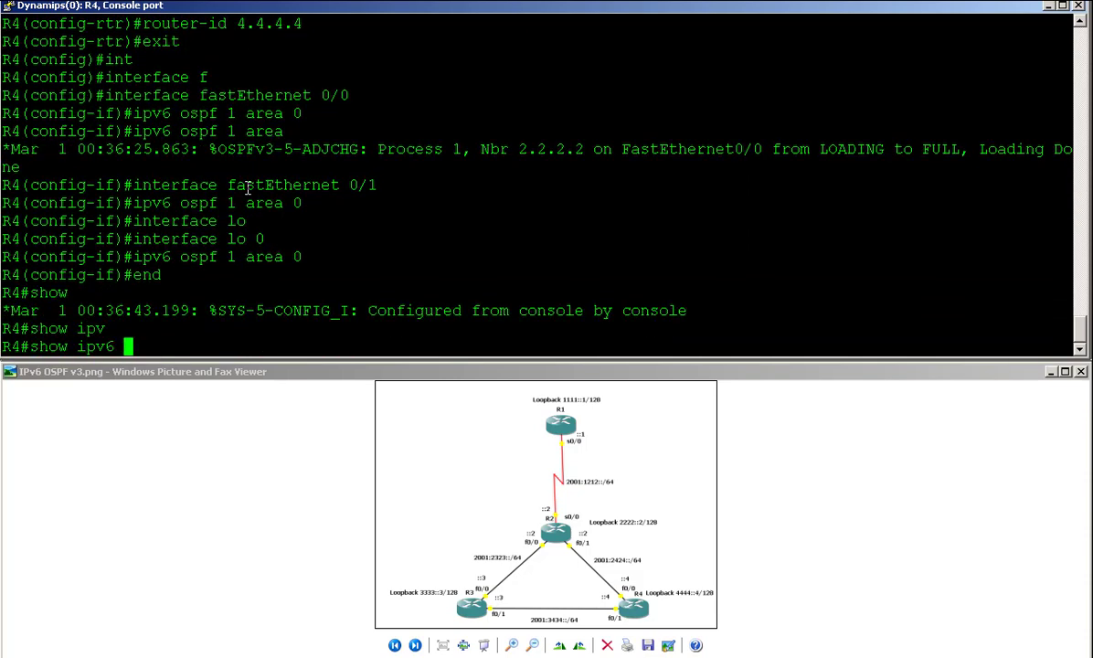
{"action": "type", "text": "route"}
{"action": "key", "text": "Tab"}
{"action": "type", "text": "os"}
{"action": "key", "text": "Tab"}
{"action": "key", "text": "Return"}
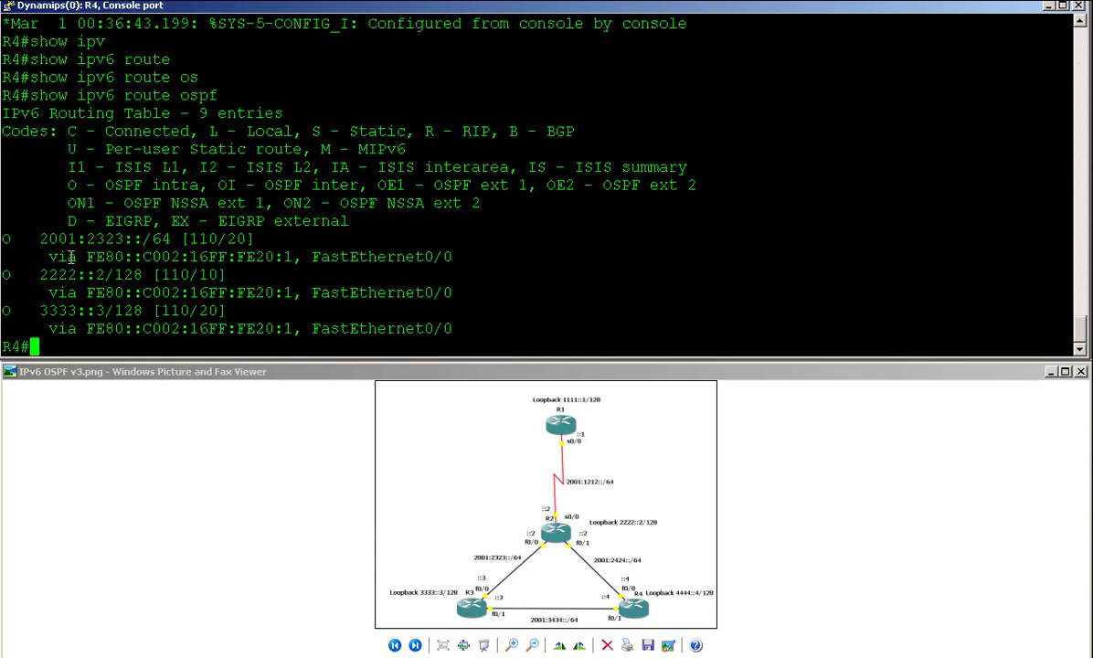
{"action": "left_click_drag", "start_coordinate": [15, 275], "coordinate": [78, 311]}
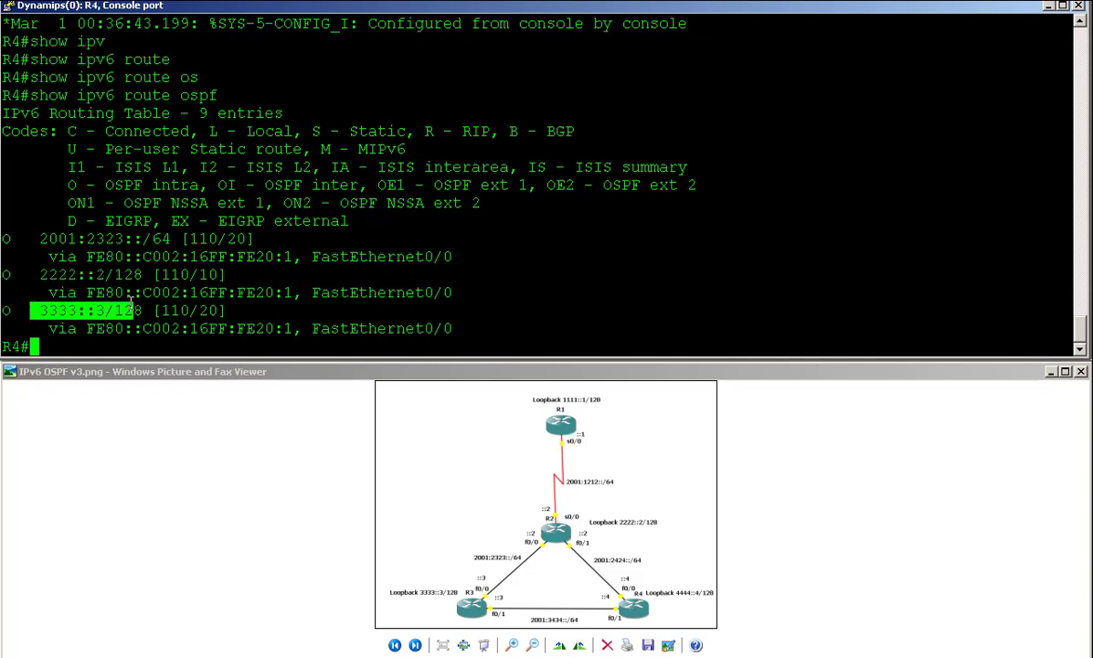
{"action": "left_click", "coordinate": [128, 293]}
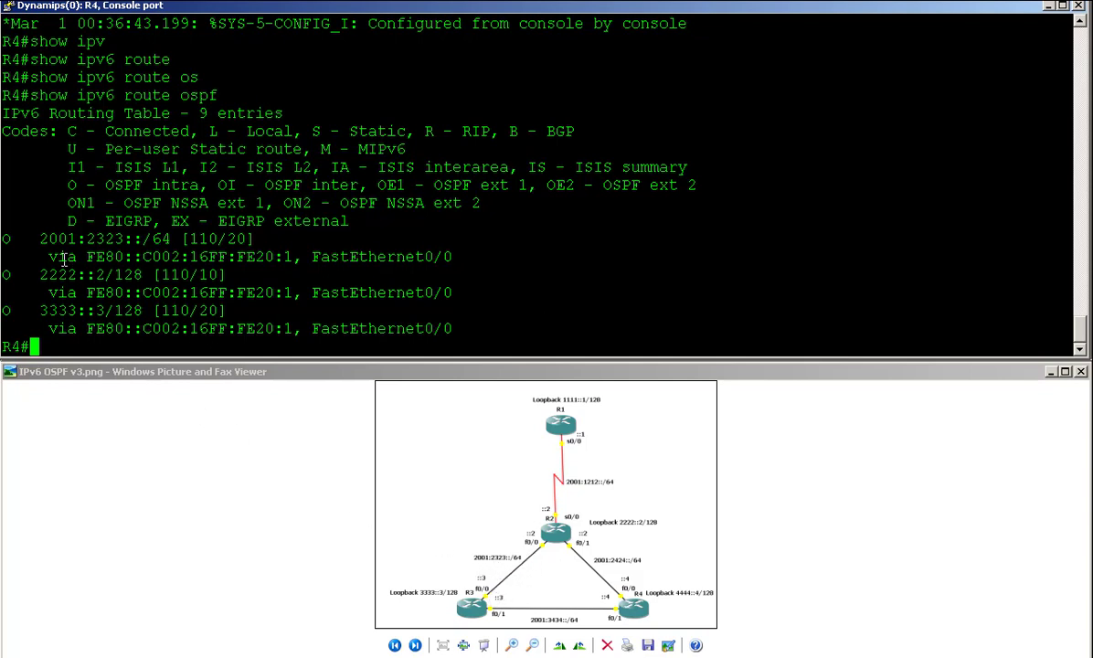
{"action": "left_click_drag", "start_coordinate": [47, 240], "coordinate": [134, 221]}
{"action": "left_click_drag", "start_coordinate": [36, 347], "coordinate": [131, 350]}
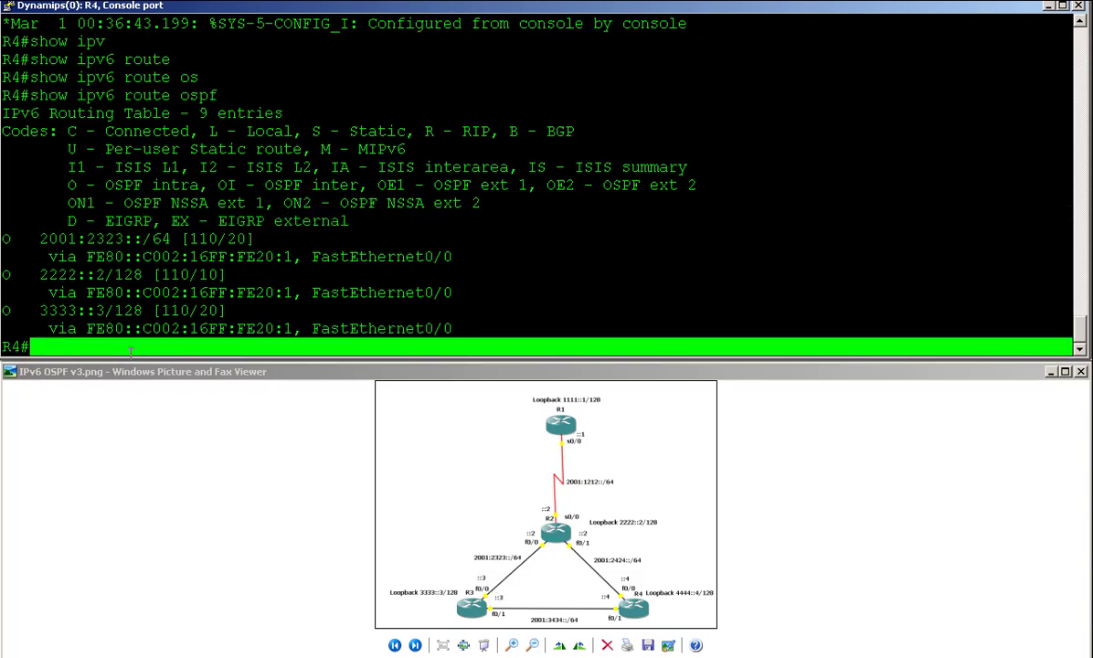
Ping R2's loopback address 2222::2 from R4.
{"action": "left_click", "coordinate": [229, 242]}
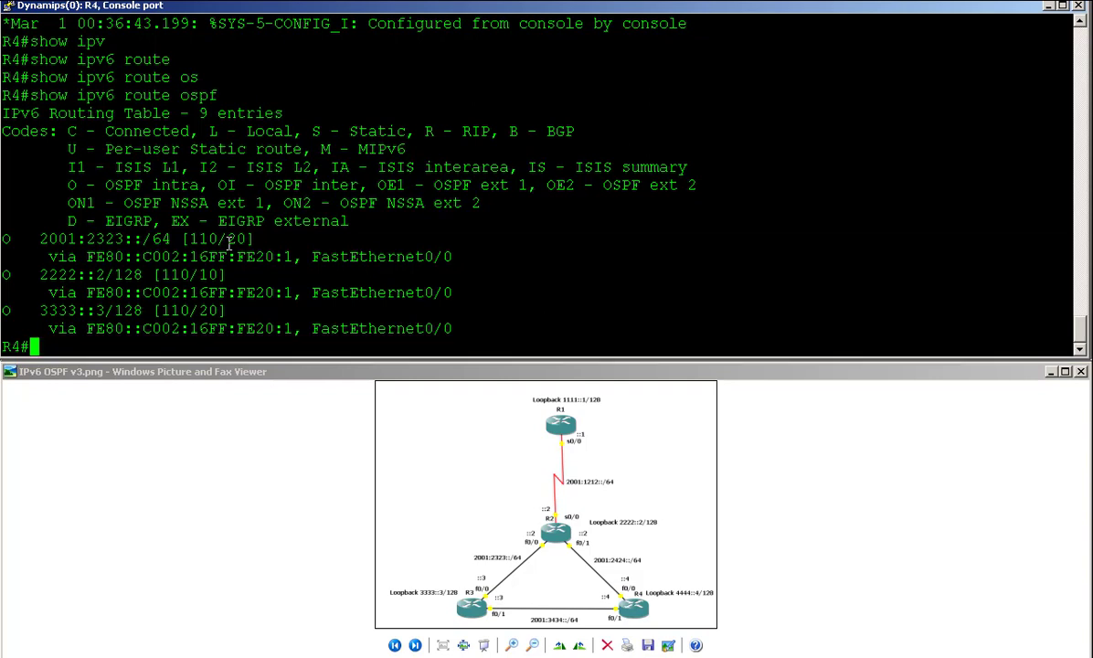
{"action": "type", "text": "ping 2.2.2"}
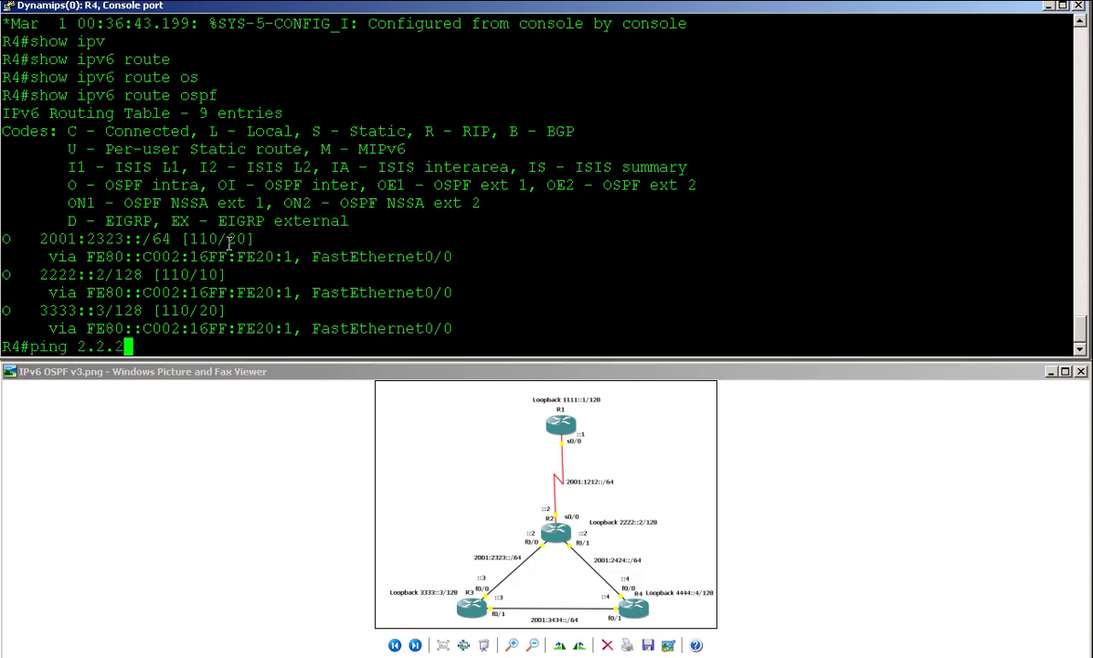
{"action": "key", "text": "BackSpace"}
{"action": "key", "text": "BackSpace"}
{"action": "key", "text": "BackSpace"}
{"action": "key", "text": "BackSpace"}
{"action": "key", "text": "BackSpace"}
{"action": "type", "text": "2222::2"}
{"action": "key", "text": "Return"}
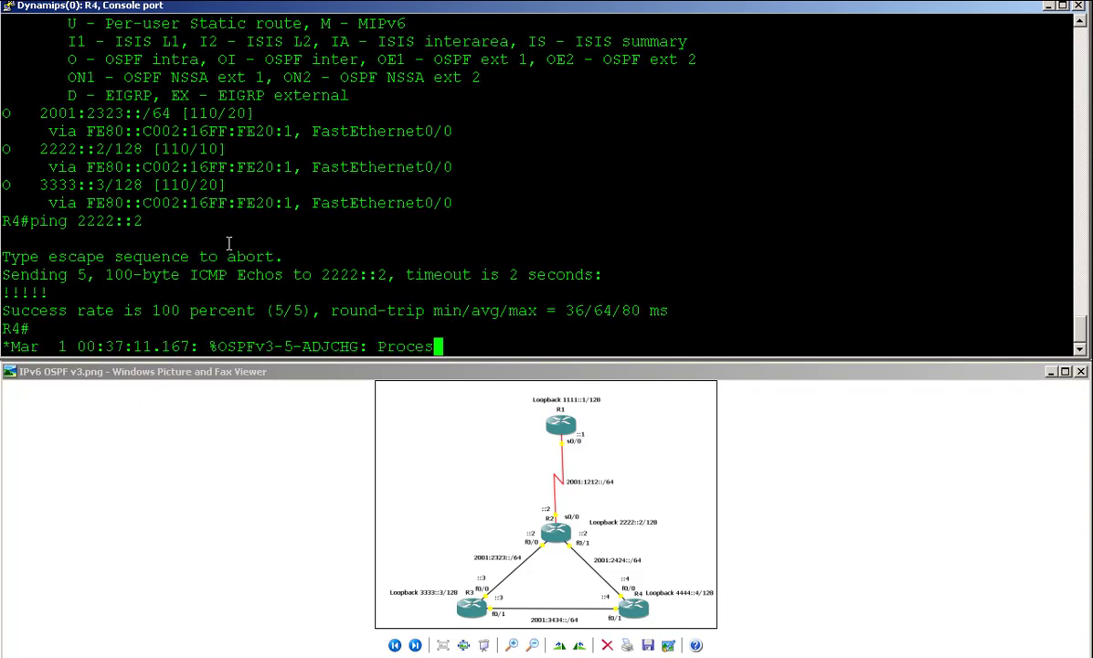
Ping R3's loopback address 3333::3 from R4.
{"action": "key", "text": "Up"}
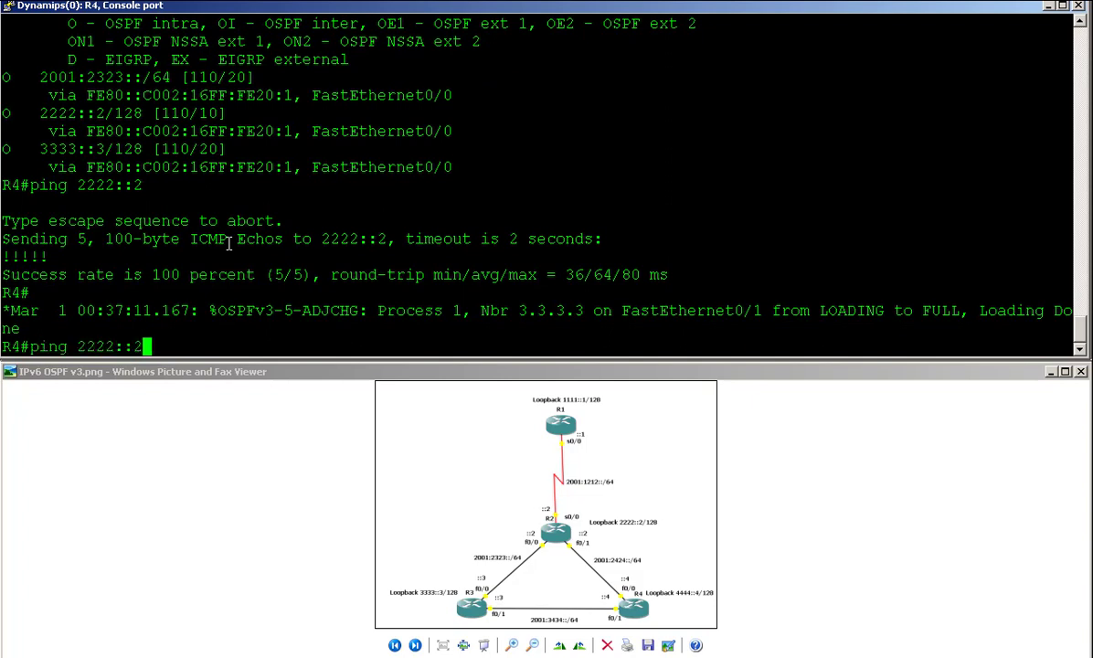
{"action": "key", "text": "BackSpace"}
{"action": "key", "text": "BackSpace"}
{"action": "key", "text": "BackSpace"}
{"action": "key", "text": "BackSpace"}
{"action": "key", "text": "BackSpace"}
{"action": "key", "text": "BackSpace"}
{"action": "key", "text": "BackSpace"}
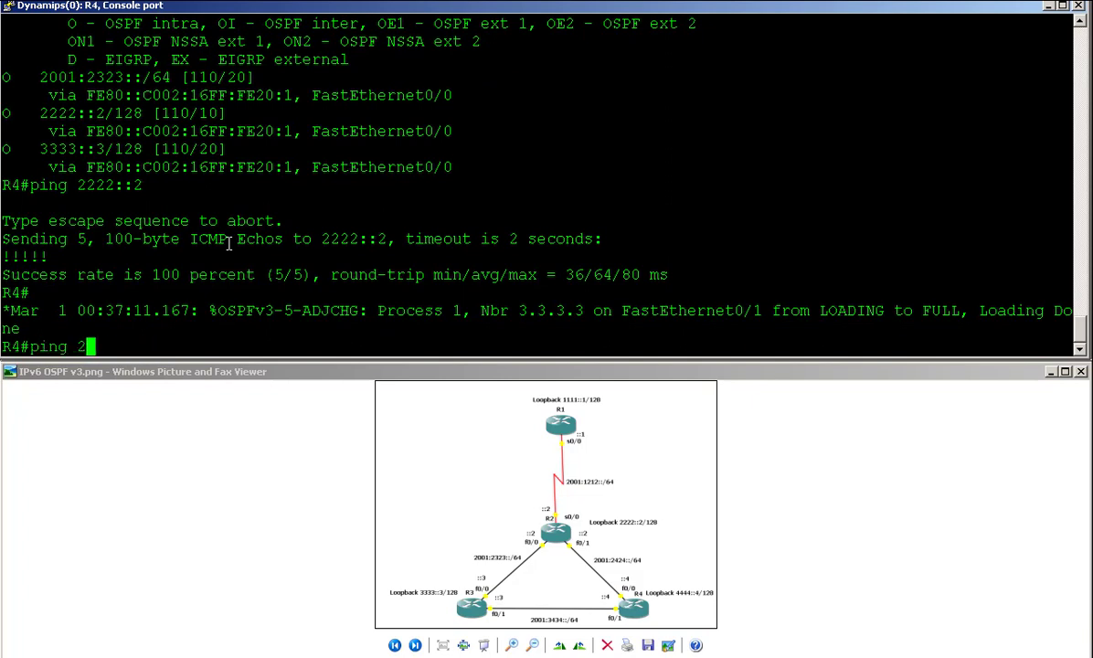
{"action": "type", "text": "3333::3"}
{"action": "key", "text": "Return"}
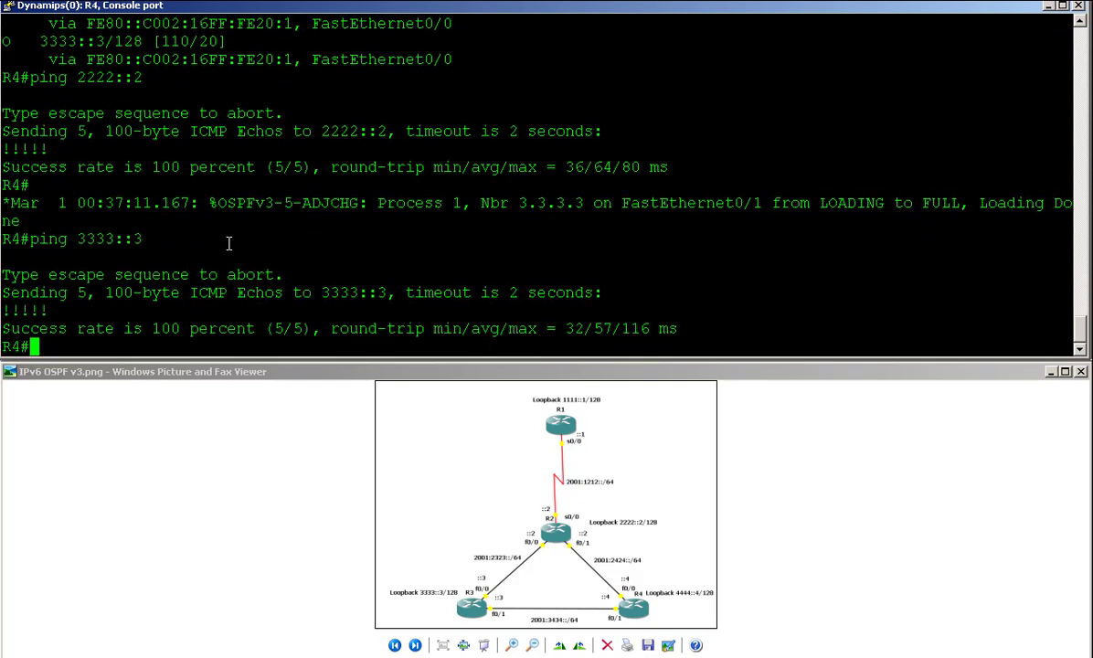
Switch to R3's console, end configuration mode and examine the networks listed by "show ipv6 route ospf".
{"action": "key", "text": "alt+Tab"}
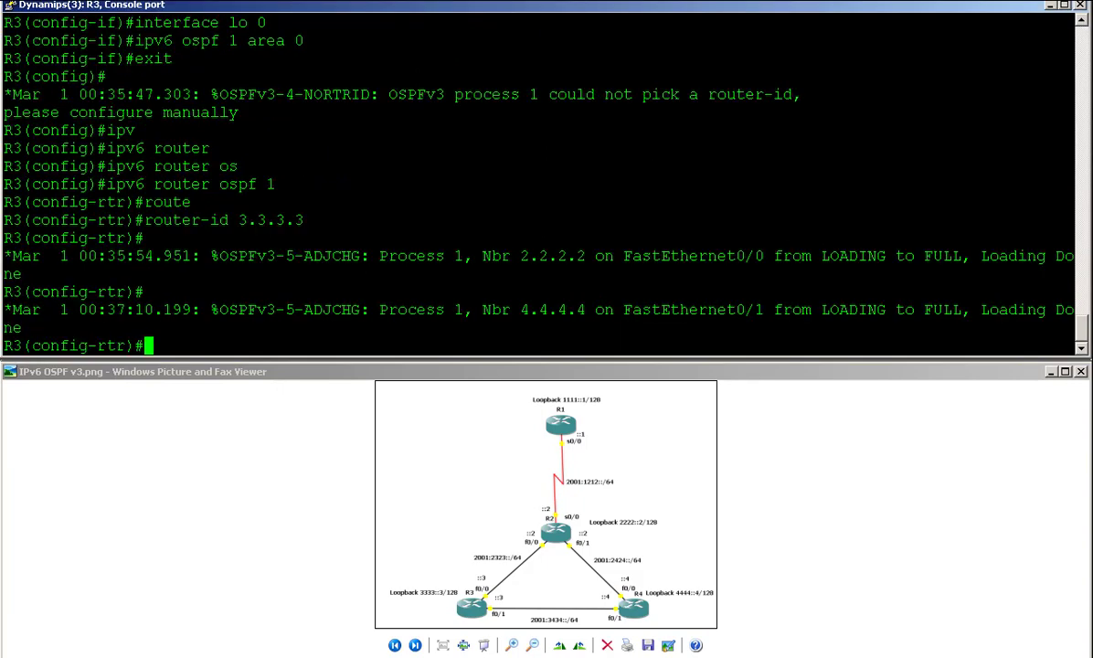
{"action": "type", "text": "end"}
{"action": "key", "text": "Return"}
{"action": "type", "text": "show ip"}
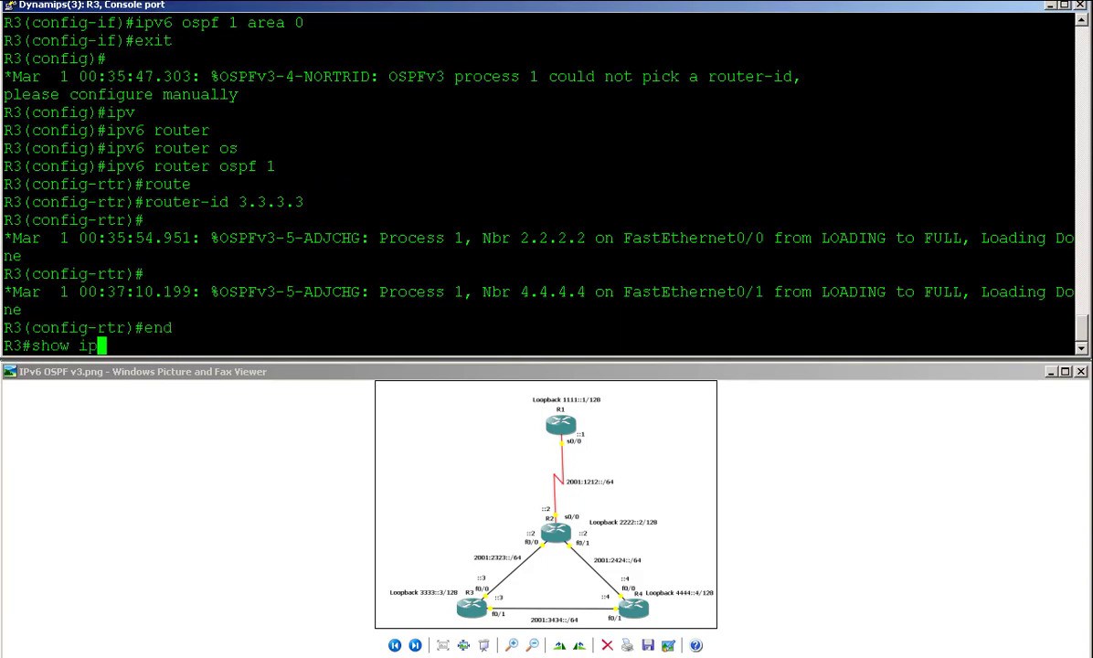
{"action": "type", "text": "v6 os"}
{"action": "key", "text": "Tab"}
{"action": "key", "text": "BackSpace"}
{"action": "key", "text": "BackSpace"}
{"action": "key", "text": "BackSpace"}
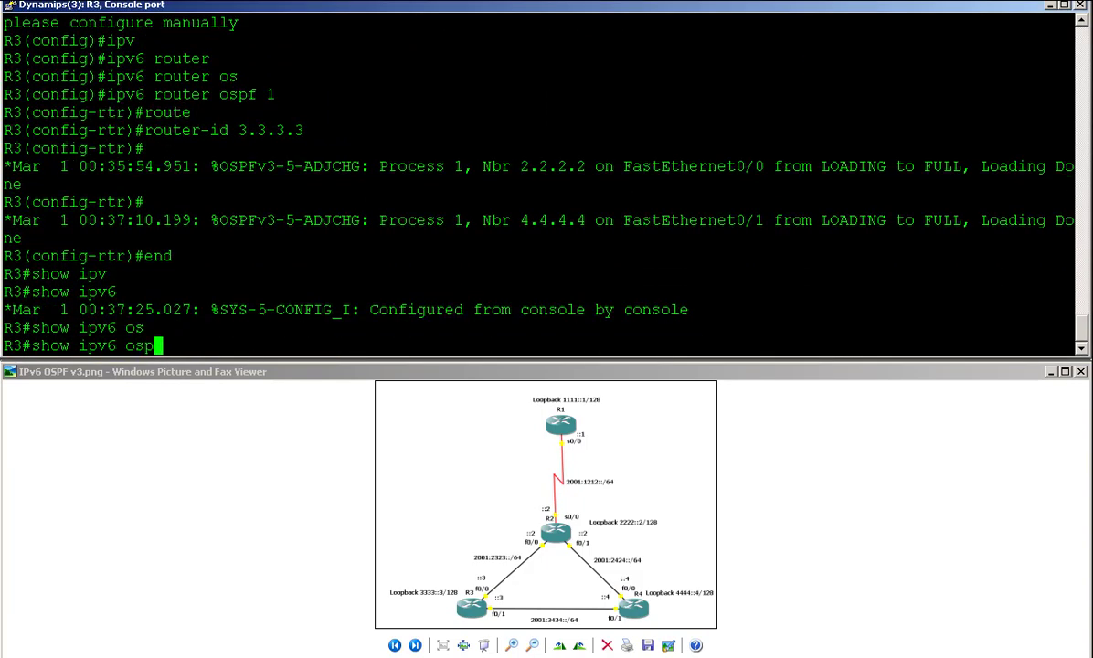
{"action": "key", "text": "BackSpace"}
{"action": "type", "text": "rou"}
{"action": "key", "text": "Tab"}
{"action": "type", "text": "te "}
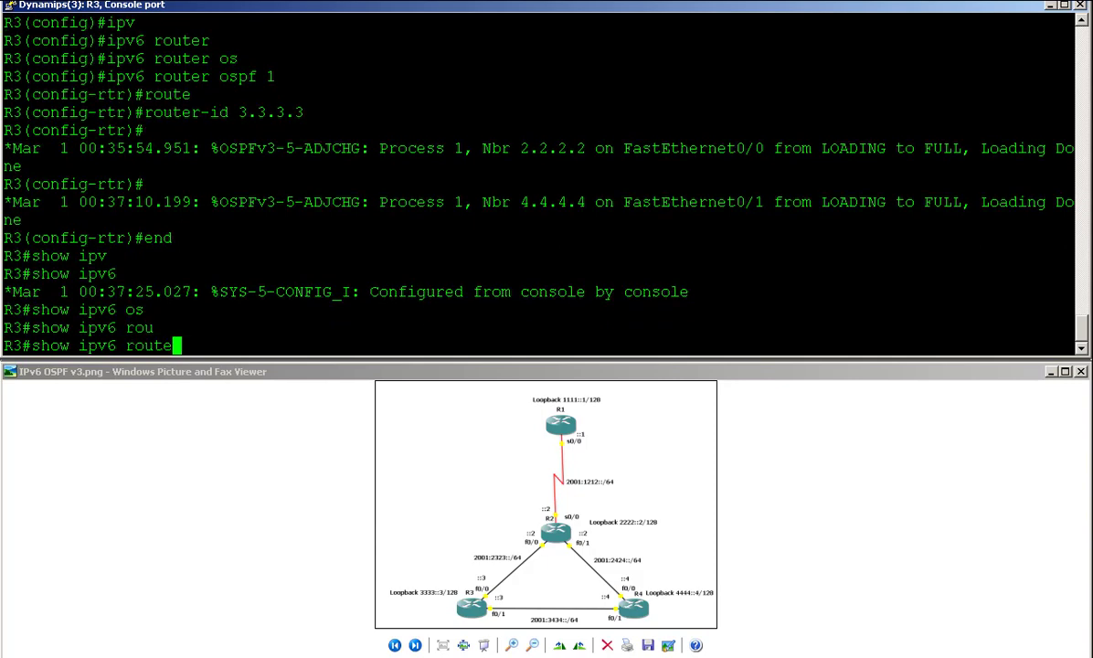
{"action": "type", "text": "os"}
{"action": "key", "text": "Tab"}
{"action": "key", "text": "Return"}
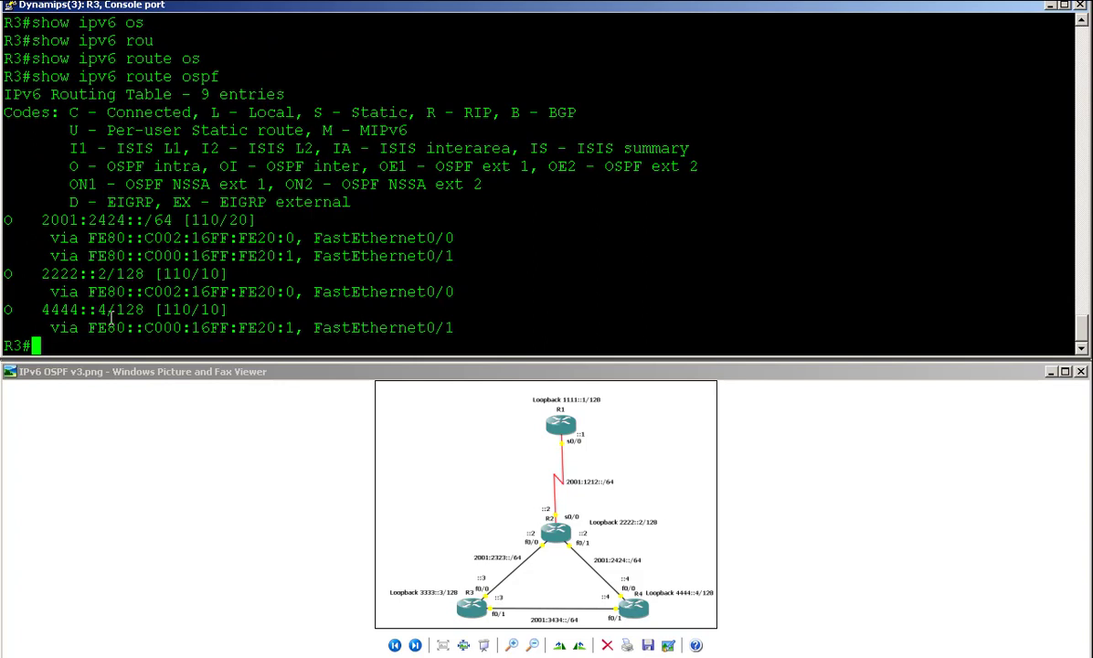
{"action": "left_click_drag", "start_coordinate": [43, 274], "coordinate": [126, 274]}
{"action": "left_click_drag", "start_coordinate": [43, 310], "coordinate": [110, 312]}
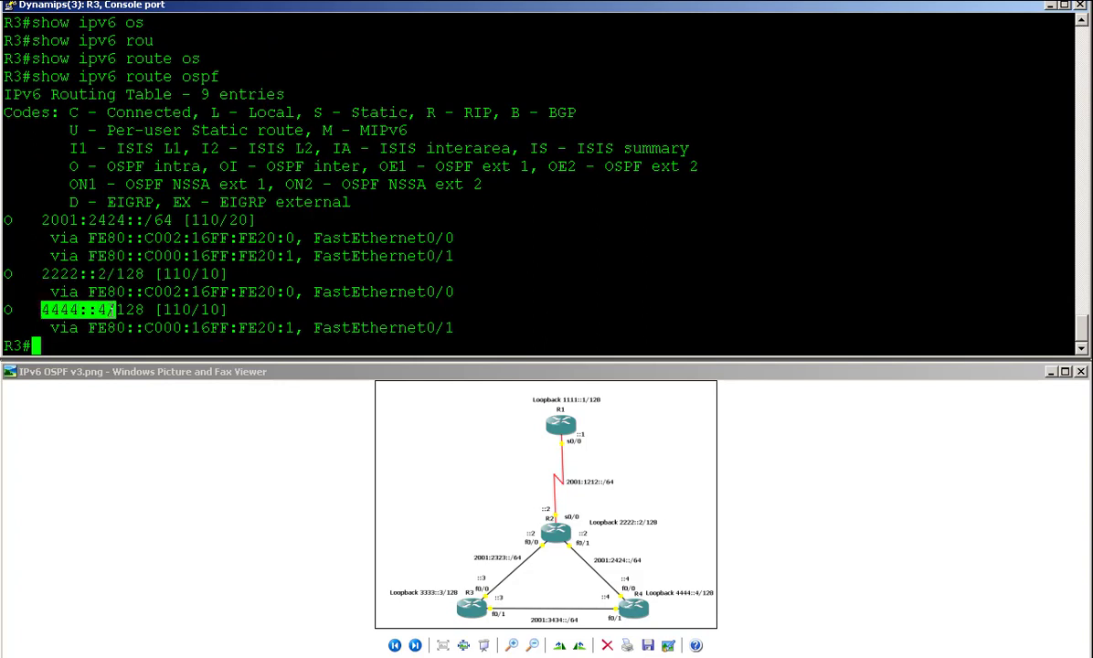
{"action": "left_click_drag", "start_coordinate": [43, 221], "coordinate": [107, 220]}
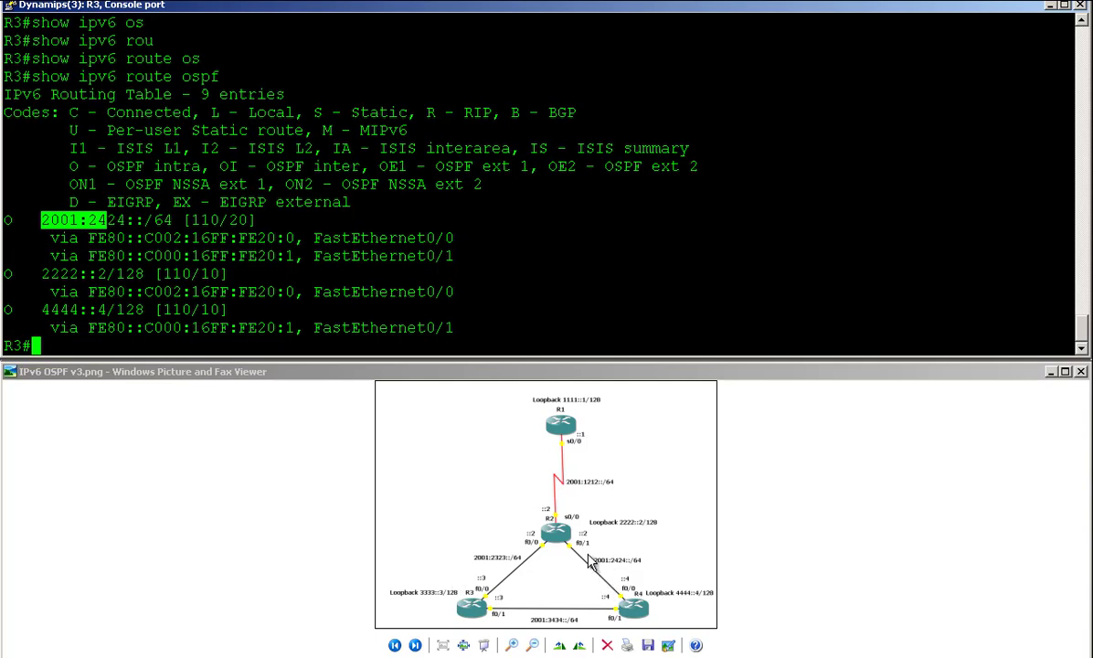
{"action": "key", "text": "Return"}
Switch to R2's console, leave configuration mode and review its OSPF-learned networks with "show ipv6 route ospf".
{"action": "key", "text": "alt+Tab"}
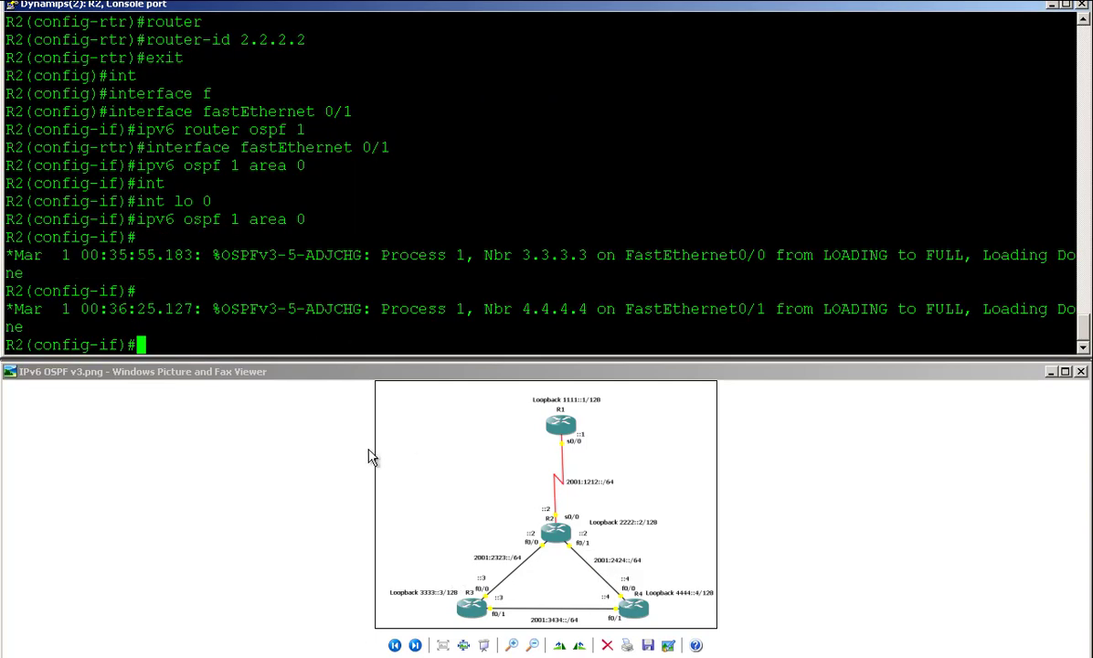
{"action": "type", "text": "end"}
{"action": "key", "text": "Return"}
{"action": "type", "text": "show ipv"}
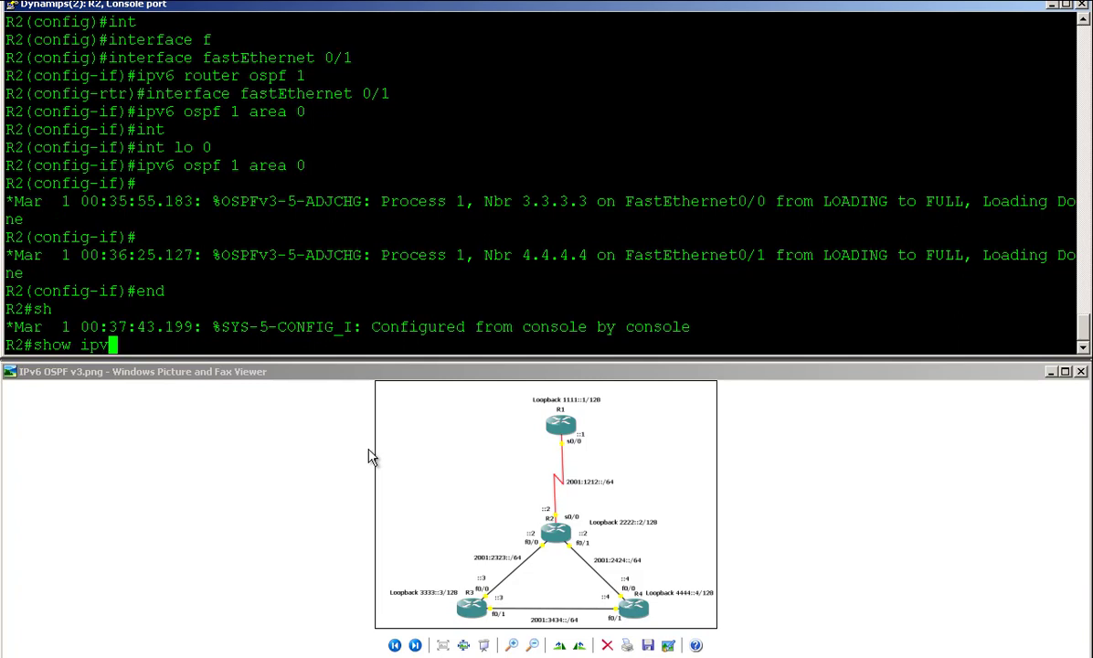
{"action": "key", "text": "Tab"}
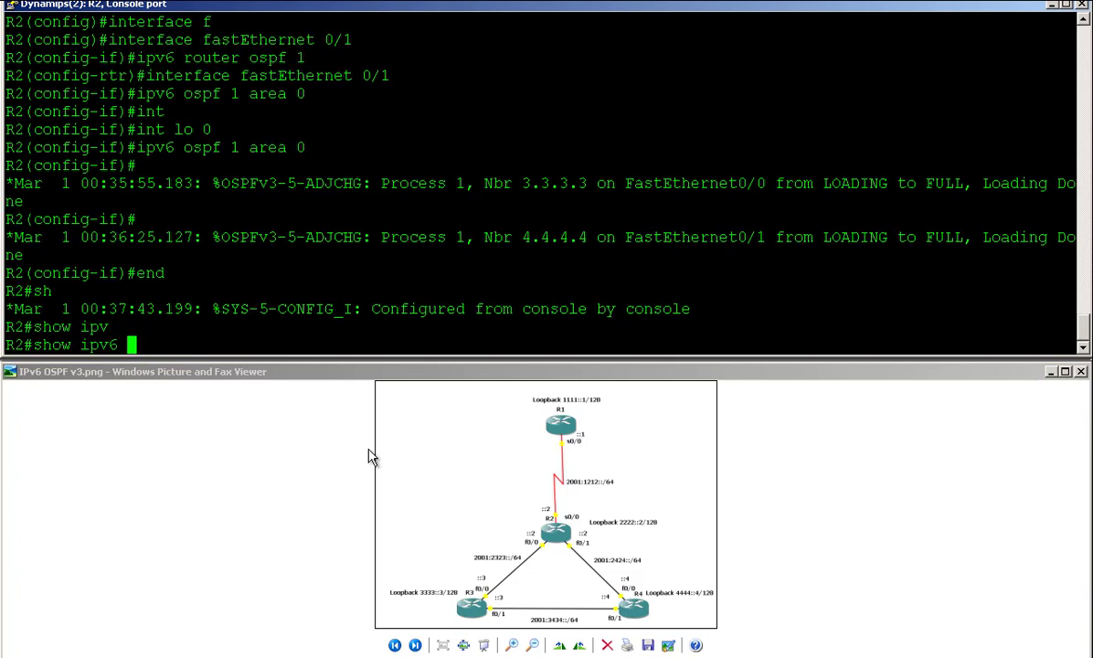
{"action": "type", "text": "rou"}
{"action": "key", "text": "Tab"}
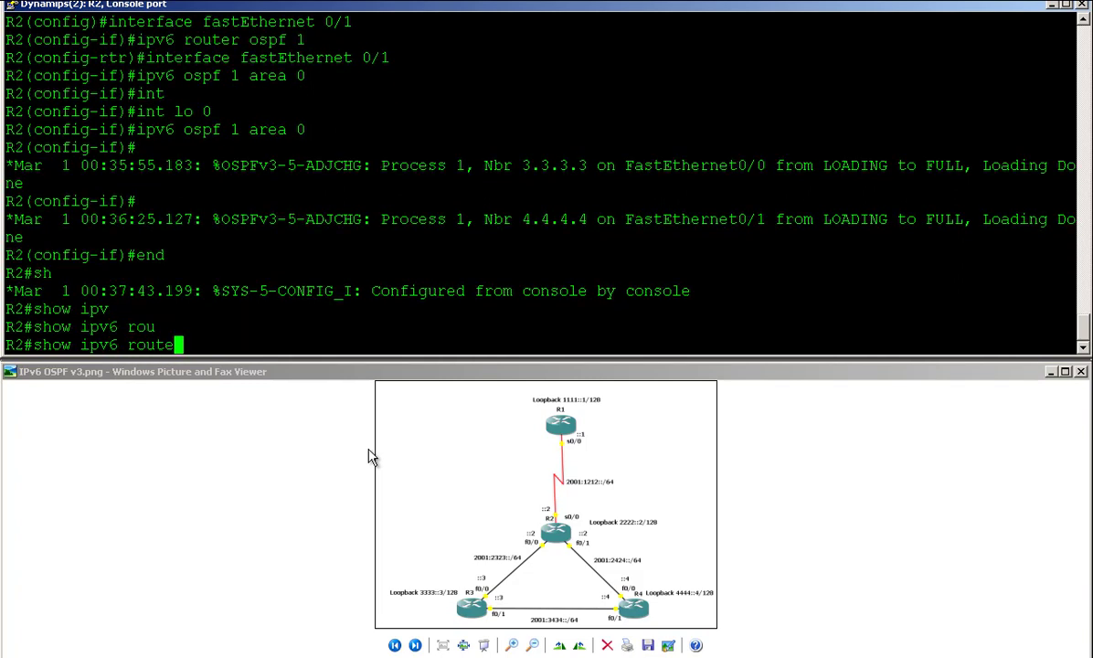
{"action": "type", "text": "os"}
{"action": "key", "text": "Tab"}
{"action": "key", "text": "Return"}
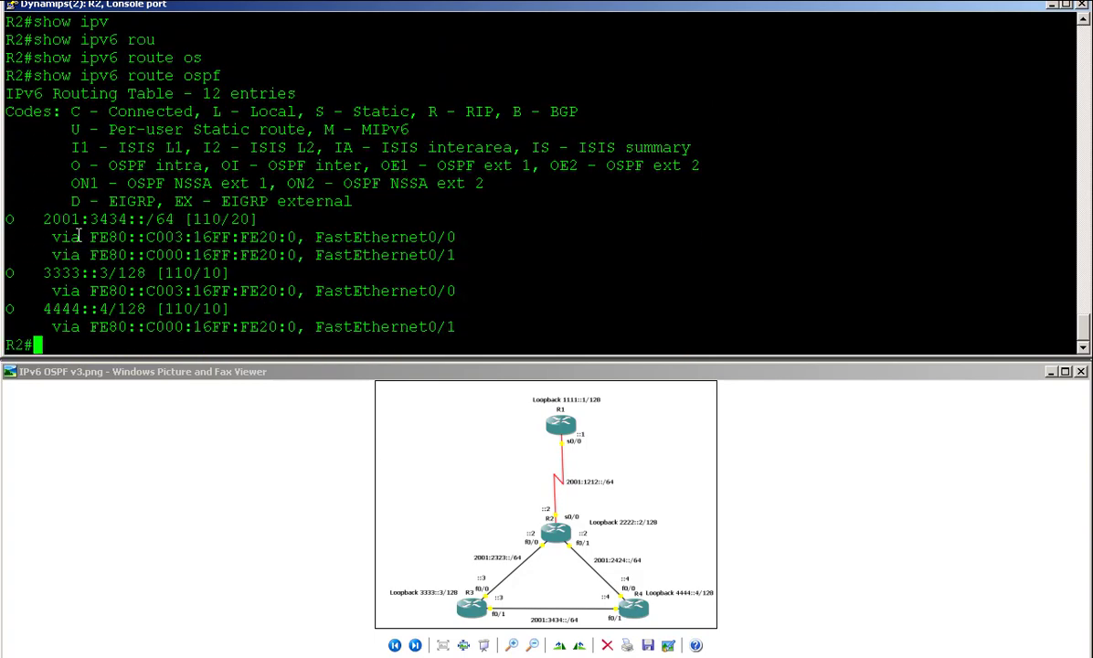
{"action": "left_click_drag", "start_coordinate": [39, 273], "coordinate": [111, 273]}
{"action": "left_click_drag", "start_coordinate": [34, 309], "coordinate": [126, 309]}
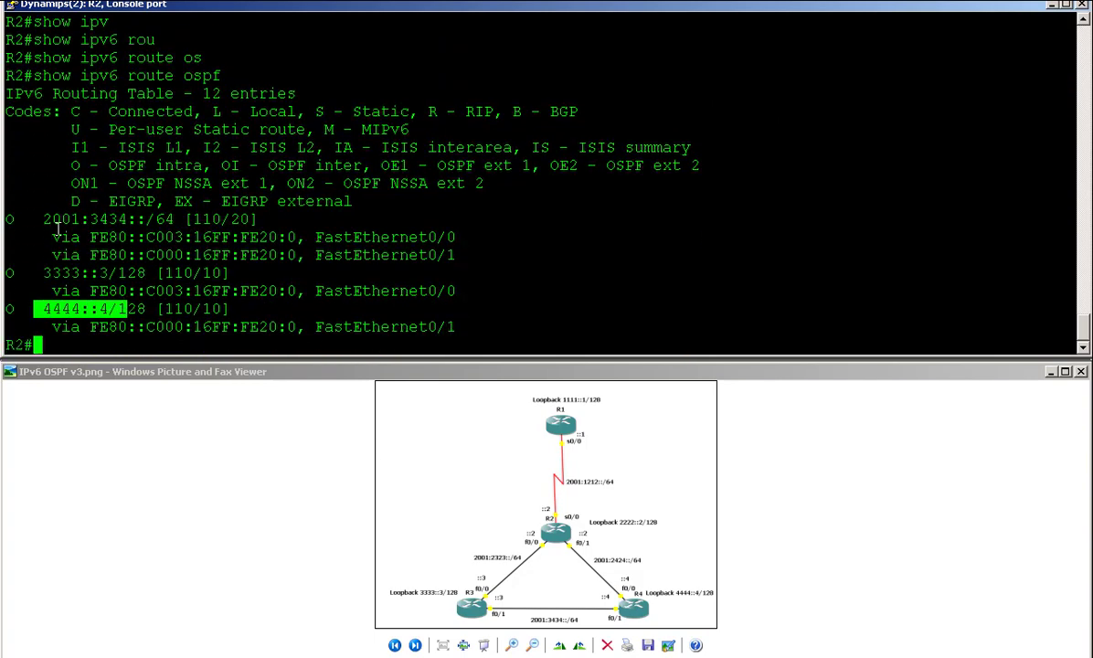
{"action": "left_click_drag", "start_coordinate": [43, 219], "coordinate": [108, 220]}
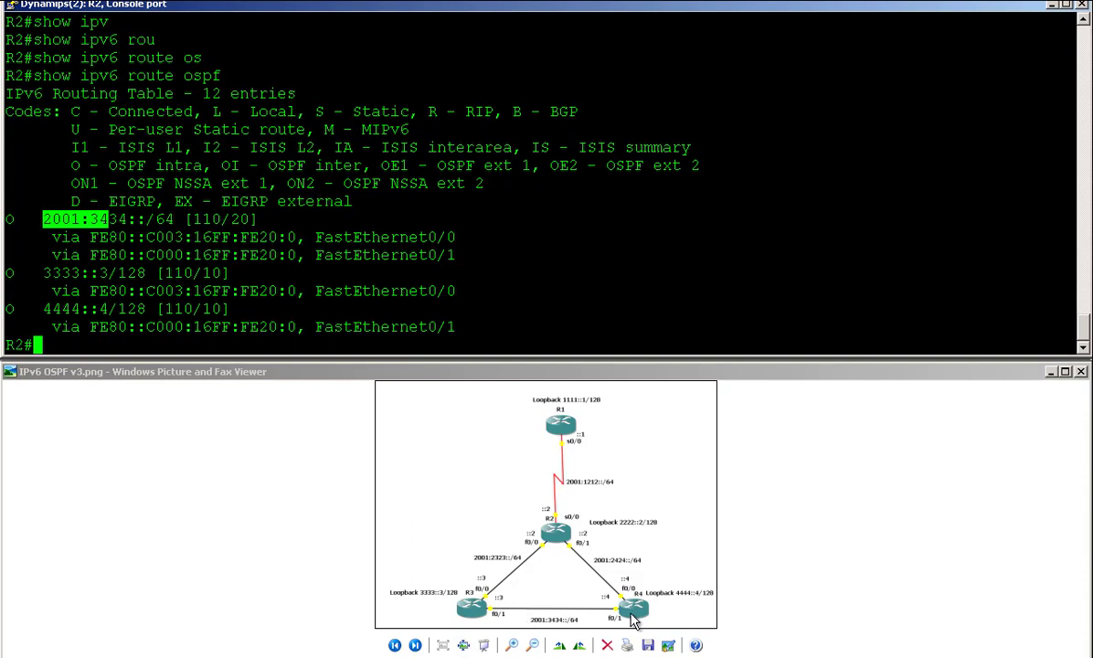
{"action": "left_click", "coordinate": [262, 293]}
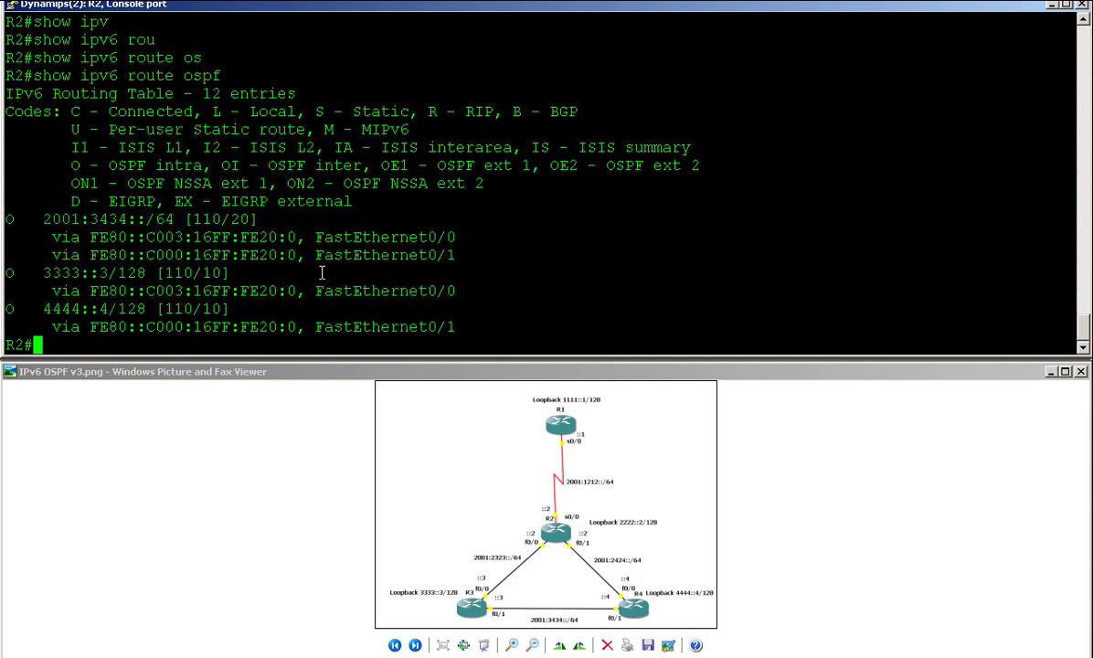
Query the IPv4 OSPF neighbors on R2 with "show ip ospf neighbor".
{"action": "type", "text": "show ip oe"}
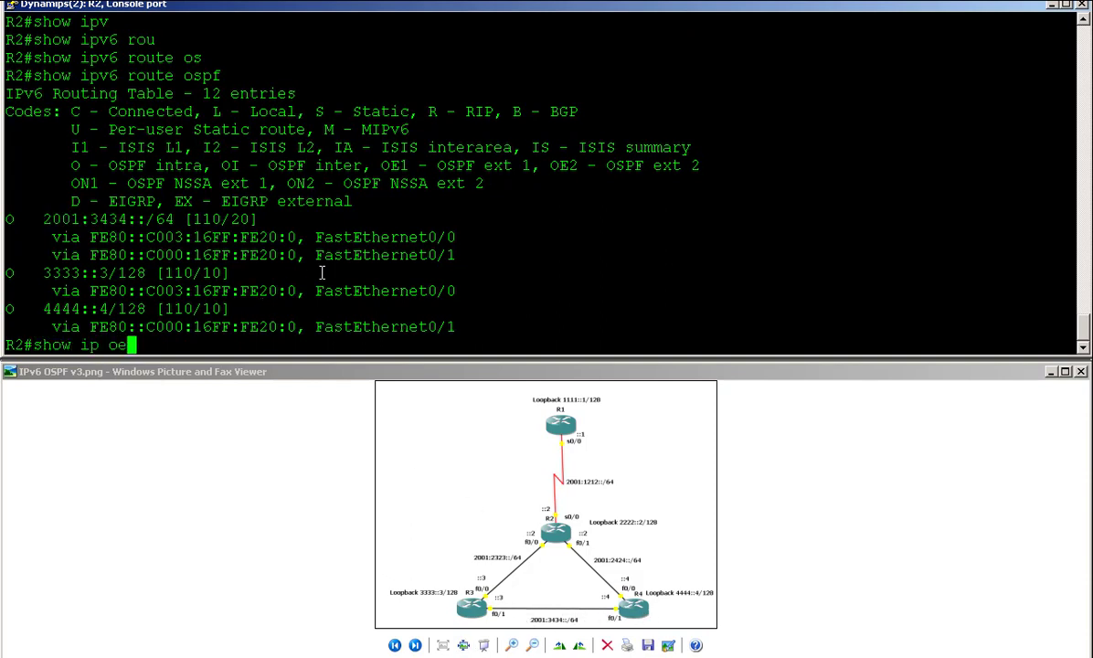
{"action": "key", "text": "Tab"}
{"action": "key", "text": "BackSpace"}
{"action": "type", "text": "s"}
{"action": "key", "text": "Tab"}
{"action": "type", "text": "ne"}
{"action": "key", "text": "Tab"}
{"action": "key", "text": "Return"}
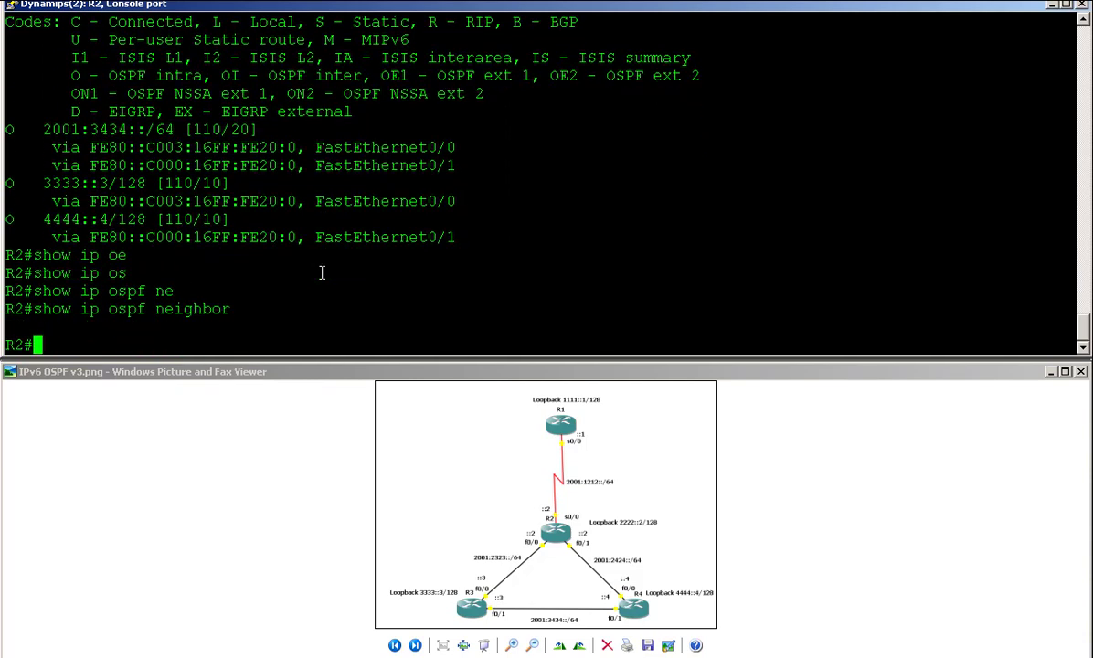
Rerun the neighbor query on R2 as "show ipv ospf neighbor" and examine the neighbor IDs and their interfaces.
{"action": "key", "text": "Up"}
{"action": "key", "text": "Left"}
{"action": "key", "text": "Left"}
{"action": "key", "text": "Left"}
{"action": "key", "text": "Left"}
{"action": "key", "text": "Left"}
{"action": "key", "text": "Left"}
{"action": "key", "text": "Left"}
{"action": "key", "text": "Left"}
{"action": "key", "text": "Left"}
{"action": "key", "text": "Left"}
{"action": "key", "text": "Left"}
{"action": "key", "text": "Left"}
{"action": "key", "text": "Left"}
{"action": "key", "text": "Left"}
{"action": "key", "text": "Left"}
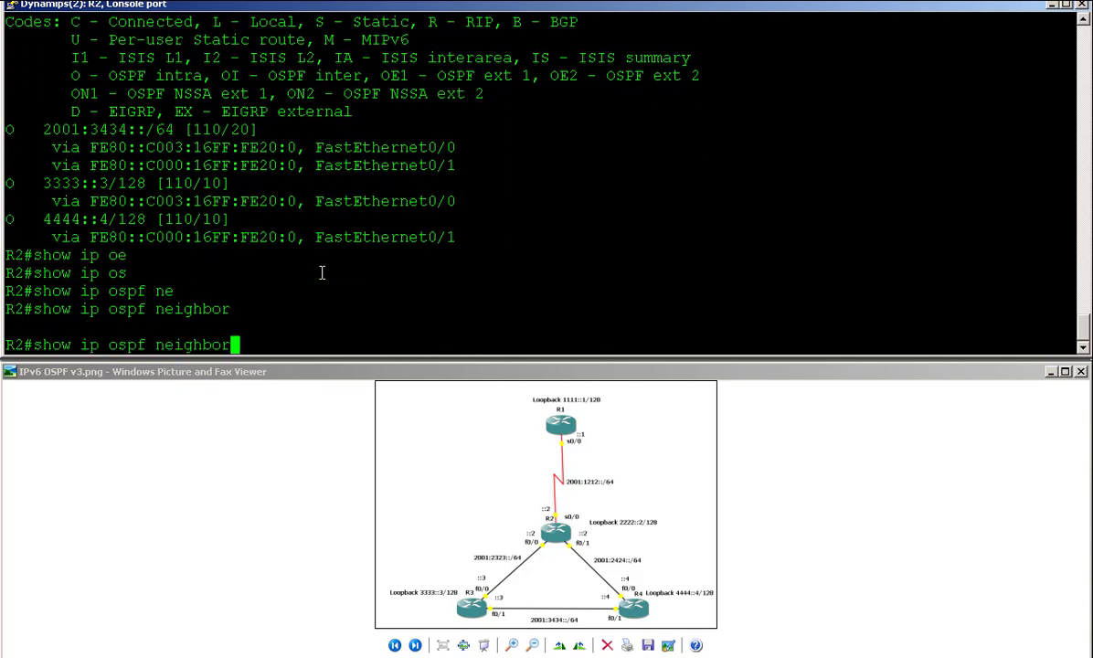
{"action": "key", "text": "Right"}
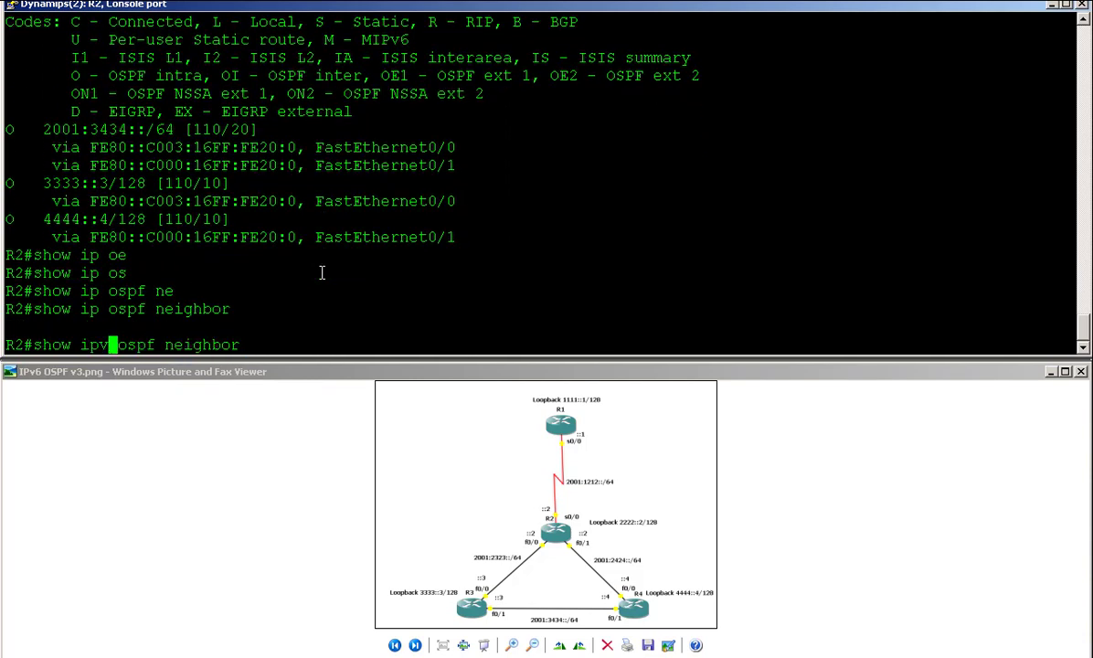
{"action": "type", "text": "v ospf neighbor"}
{"action": "key", "text": "Return"}
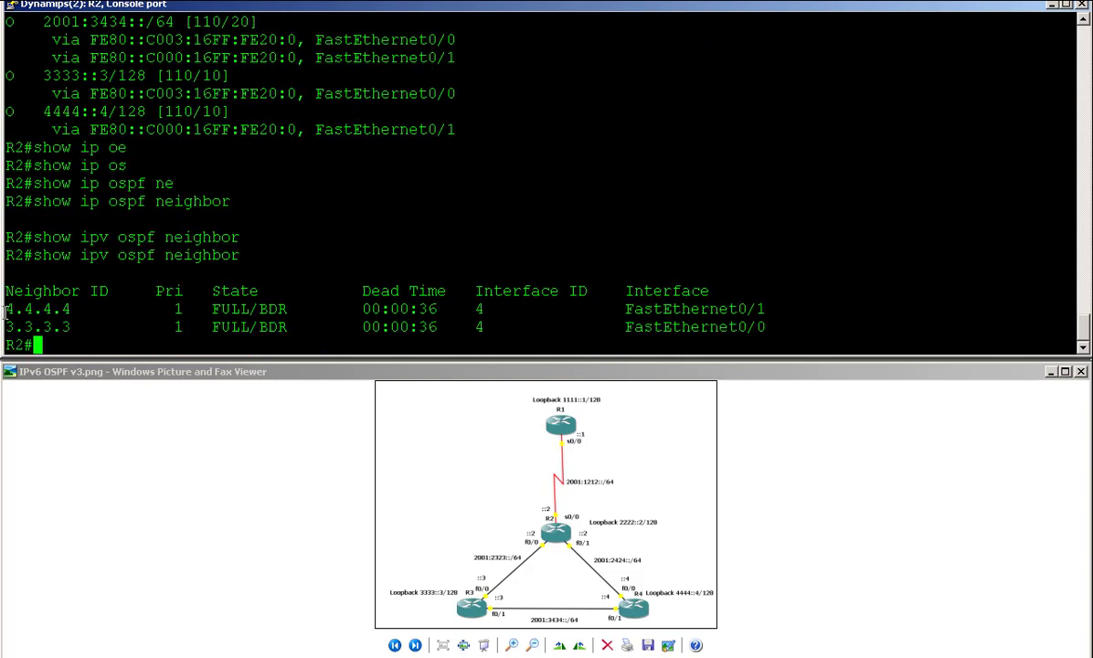
{"action": "left_click_drag", "start_coordinate": [5, 311], "coordinate": [656, 315]}
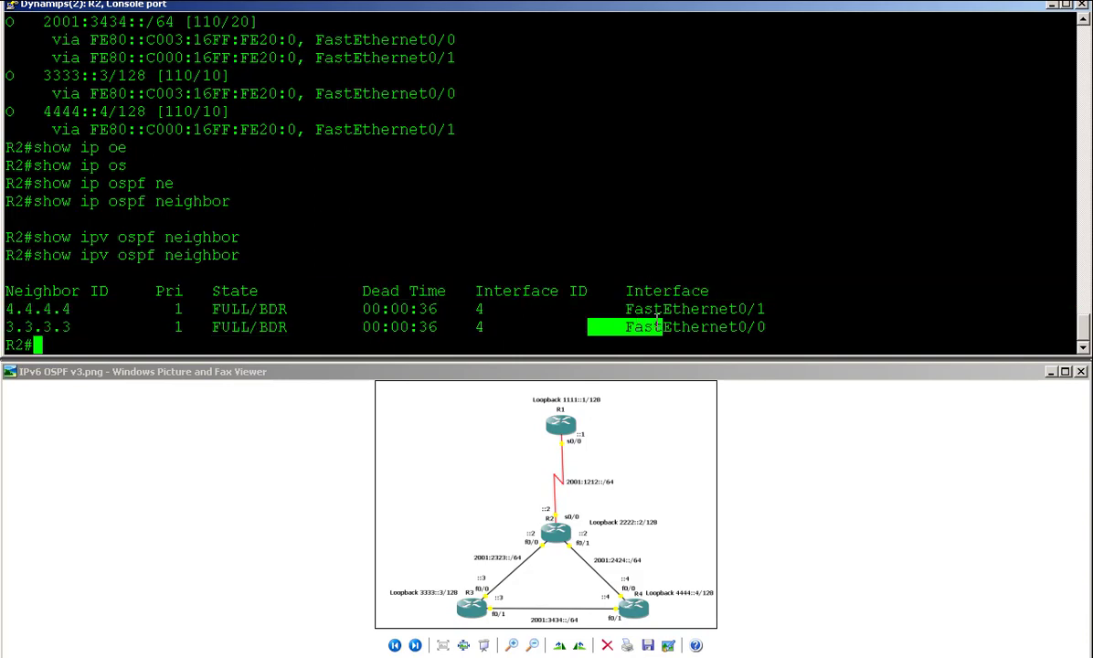
{"action": "right_click", "coordinate": [746, 293]}
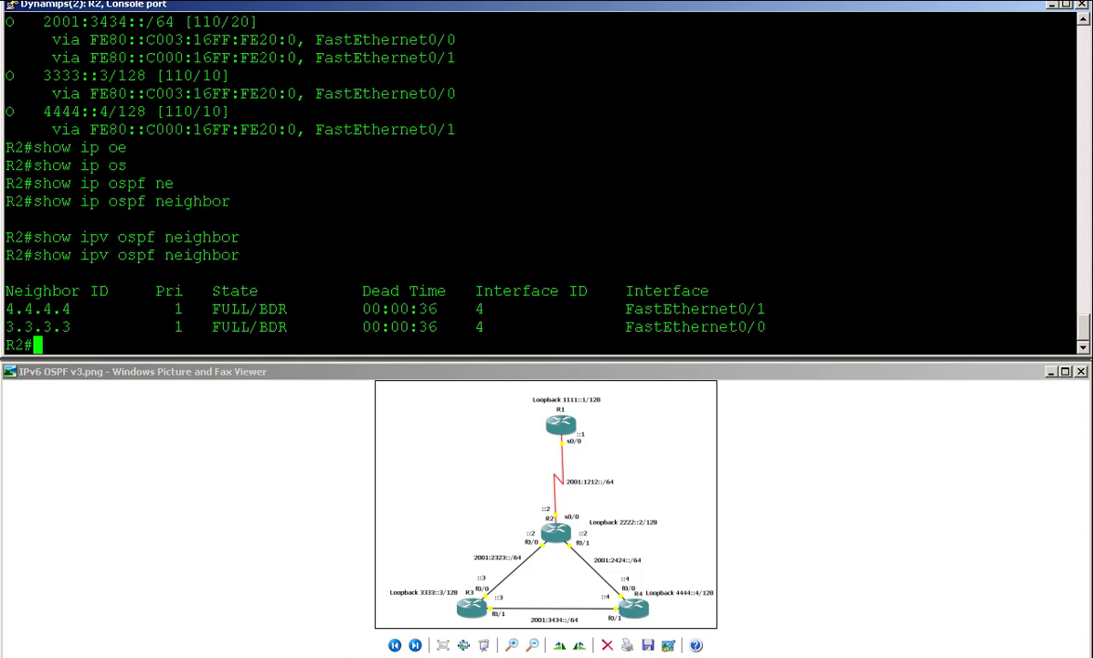
Switch to the lab page in Internet Explorer and read task 3 about R2, R3 and R4 pinging R1's loopback.
{"action": "key", "text": "alt+Tab"}
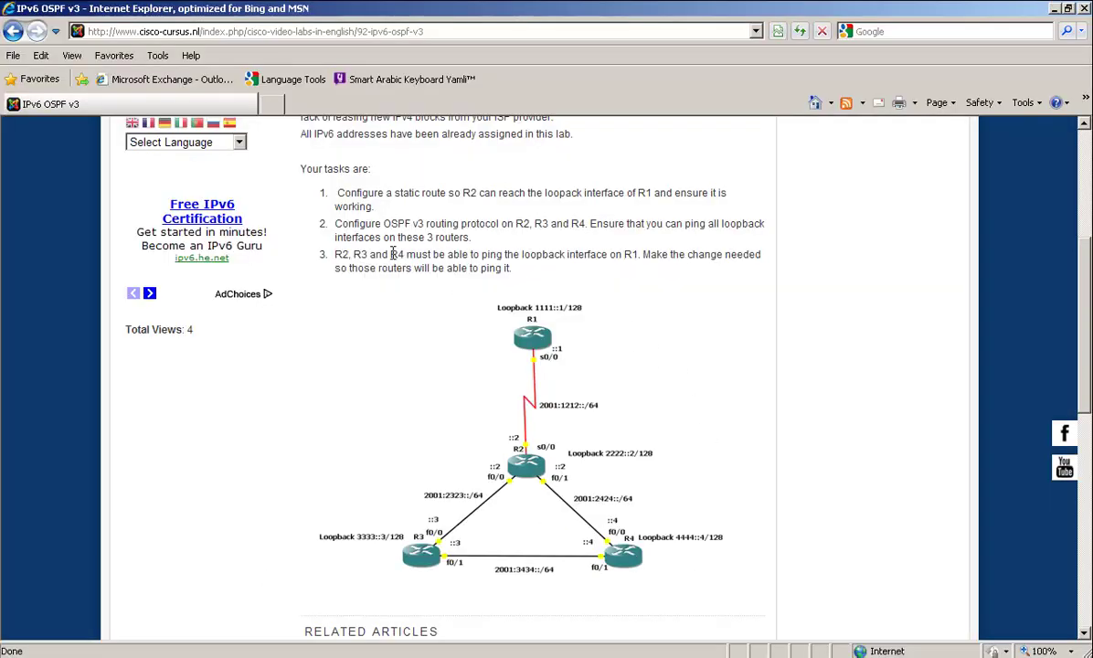
{"action": "left_click_drag", "start_coordinate": [334, 224], "coordinate": [413, 225]}
{"action": "left_click", "coordinate": [348, 262]}
{"action": "left_click_drag", "start_coordinate": [331, 255], "coordinate": [760, 256]}
{"action": "left_click", "coordinate": [669, 197]}
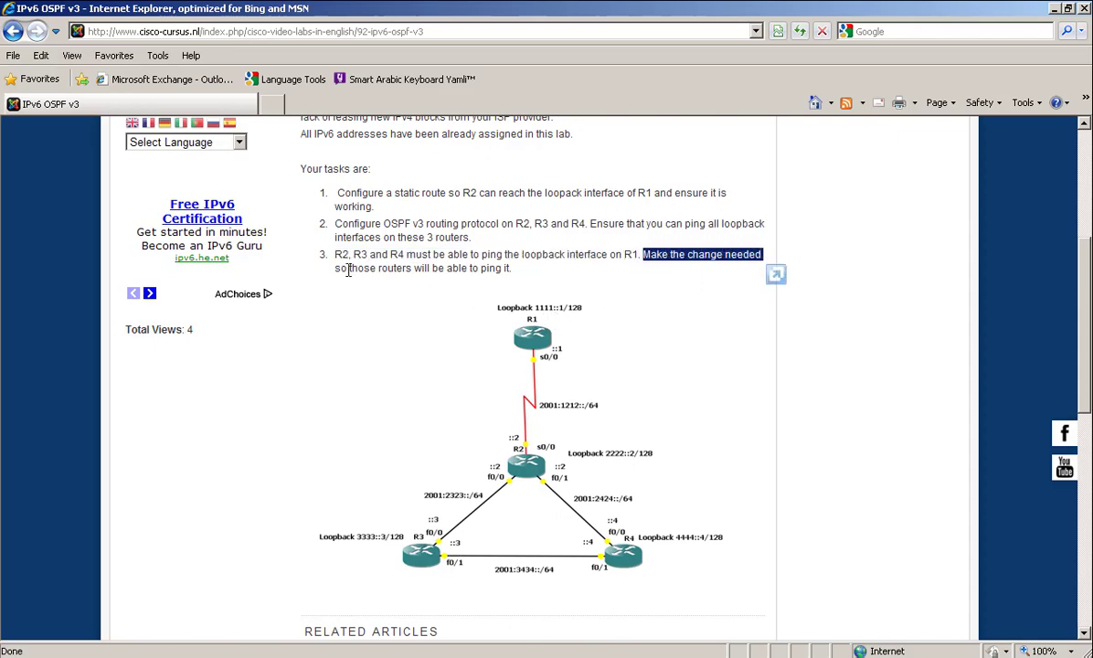
{"action": "left_click_drag", "start_coordinate": [349, 269], "coordinate": [490, 270]}
{"action": "left_click", "coordinate": [488, 468]}
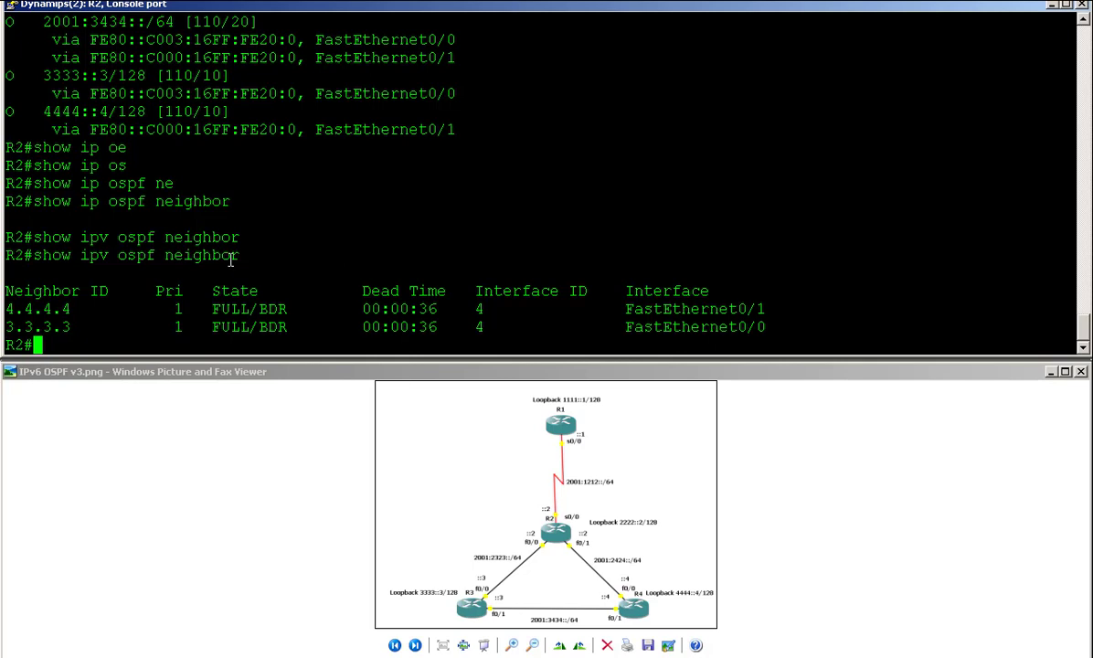
Return to R2's console and display its full IPv6 routing table with "show ipv6 route".
{"action": "type", "text": "show ipvs"}
{"action": "key", "text": "BackSpace"}
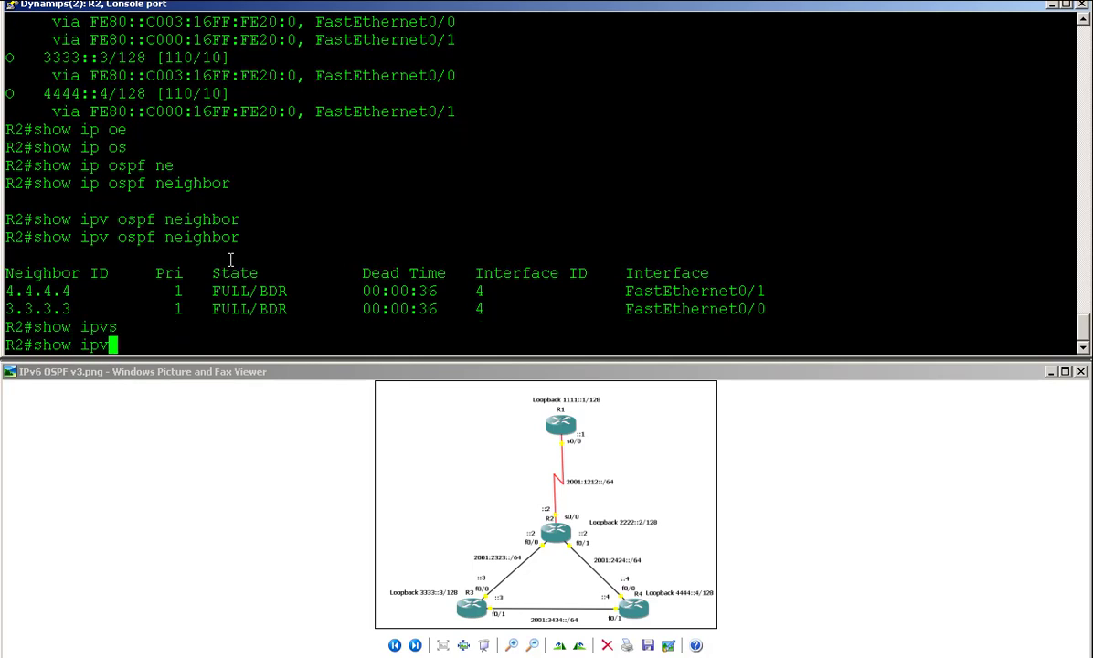
{"action": "type", "text": "6"}
{"action": "key", "text": "Tab"}
{"action": "type", "text": "route"}
{"action": "key", "text": "Return"}
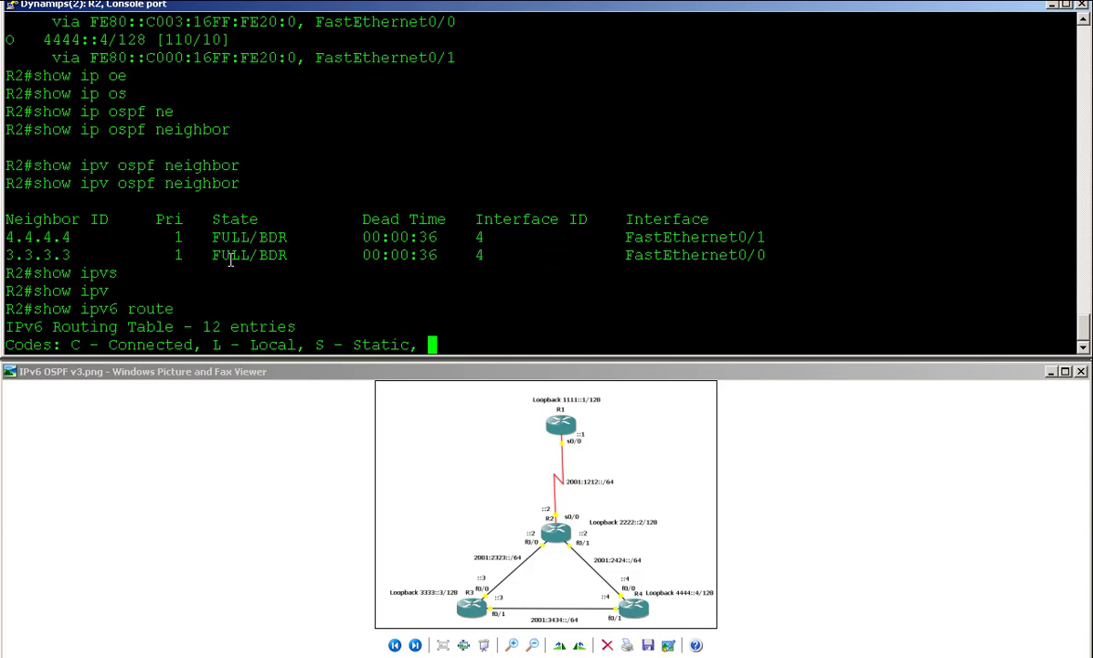
{"action": "left_click_drag", "start_coordinate": [6, 47], "coordinate": [271, 84]}
{"action": "key", "text": "space"}
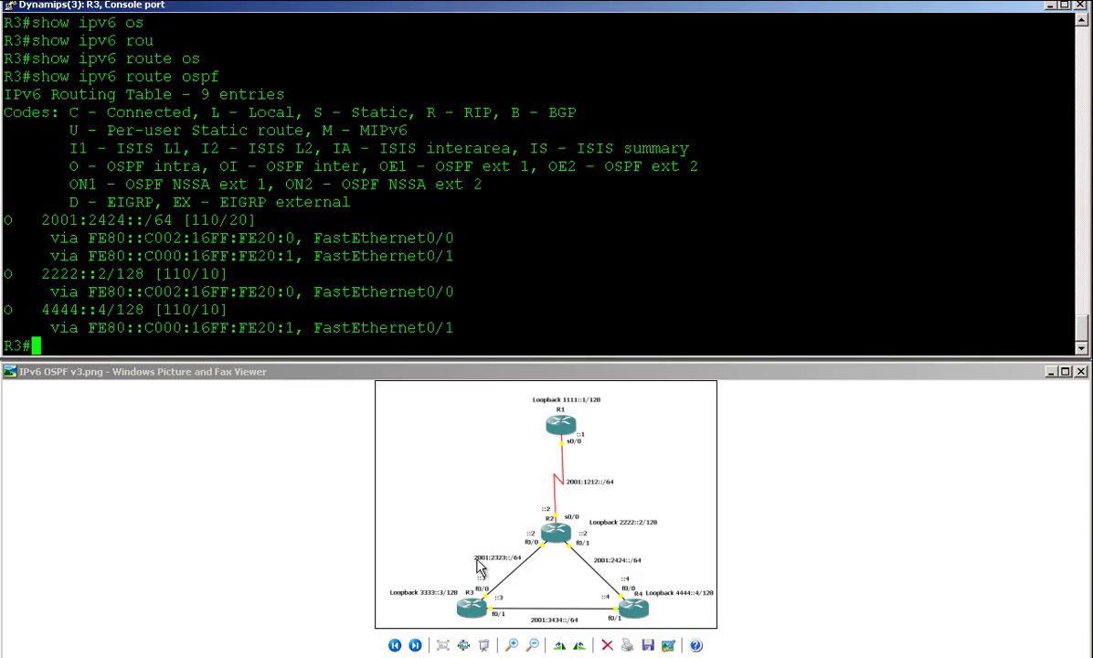
Ping R1's loopback 1111::1 from R3 and abort the ping before all five echoes are sent.
{"action": "type", "text": "ping 1111::1"}
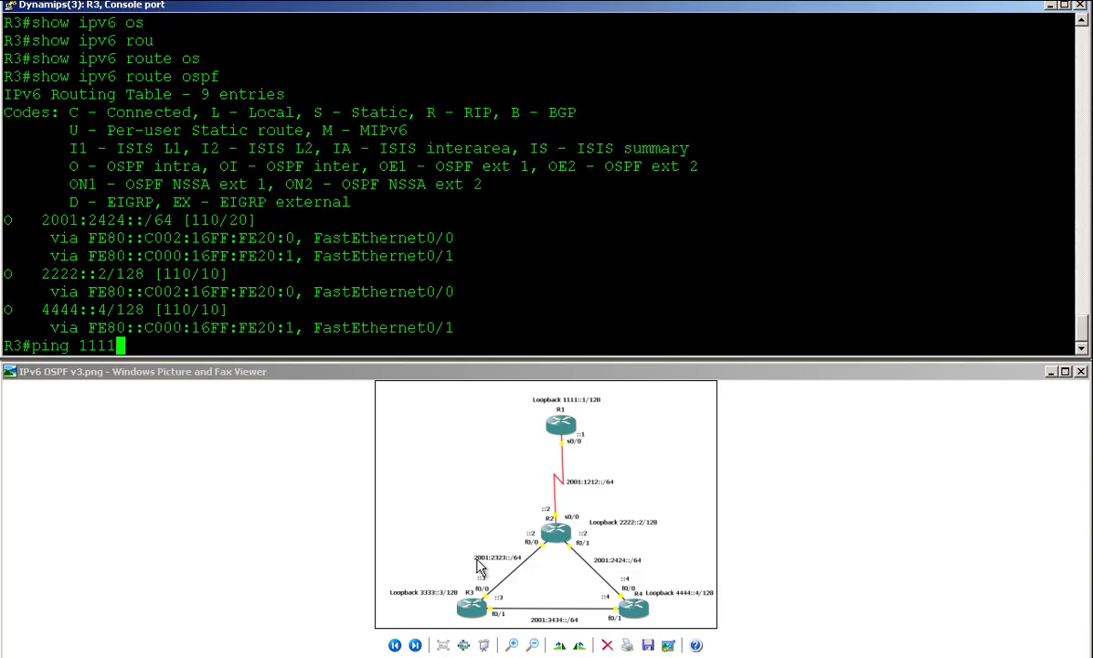
{"action": "key", "text": "Return"}
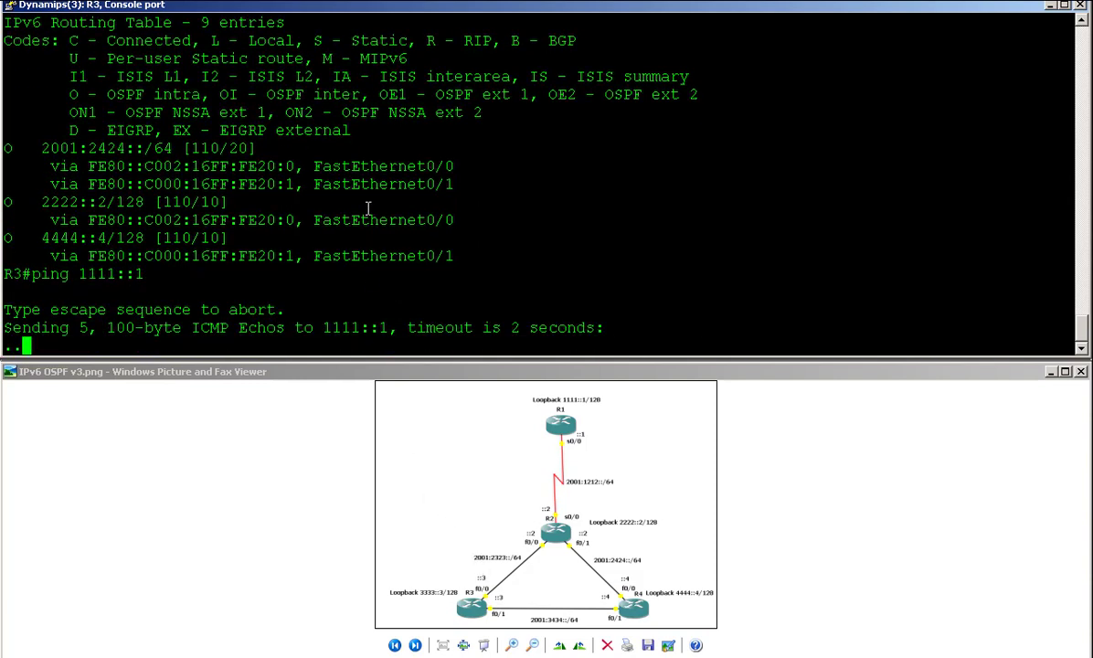
{"action": "key", "text": "ctrl+shift+6"}
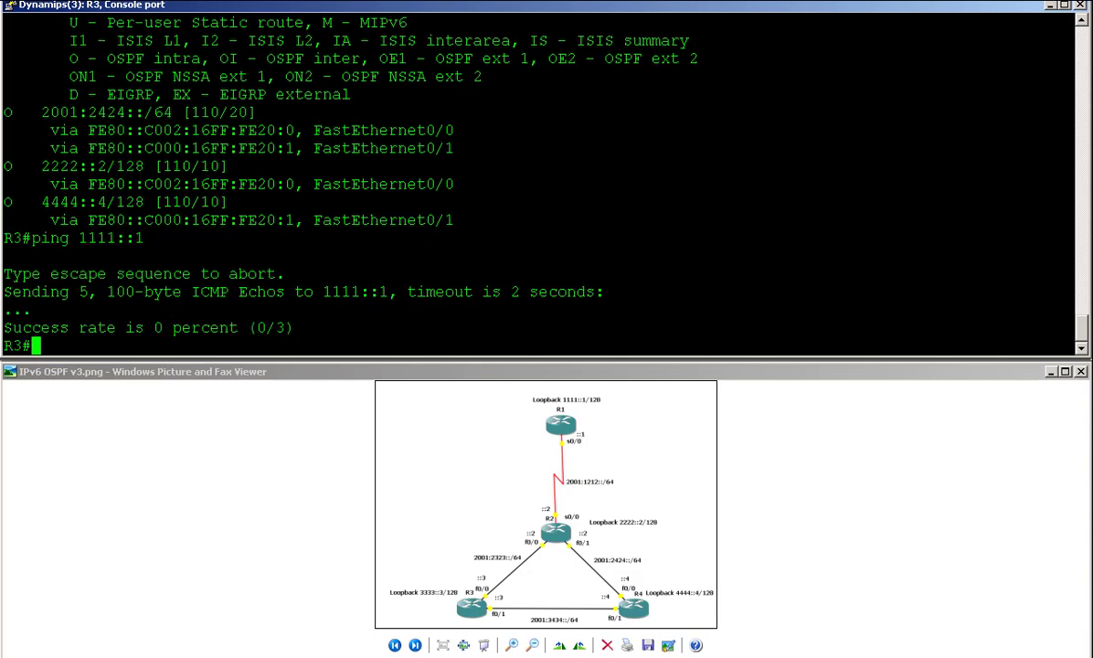
Switch to R2's console and enter router configuration for IPv6 OSPF process 1 with "ipv6 router ospf 1".
{"action": "key", "text": "alt+Tab"}
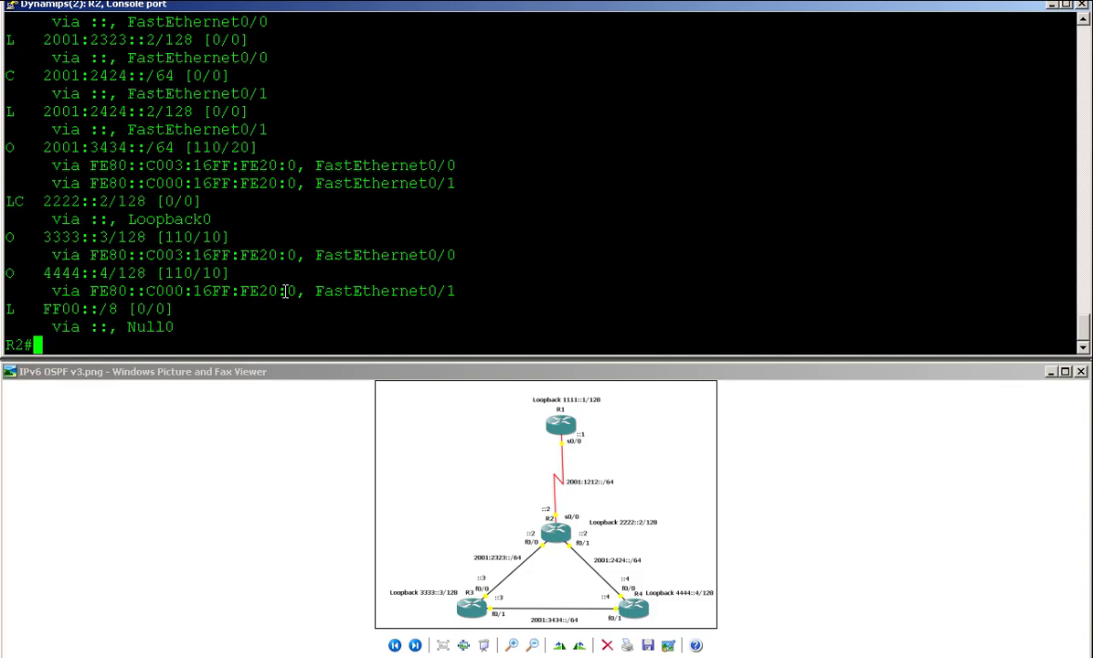
{"action": "type", "text": "conf t"}
{"action": "key", "text": "Return"}
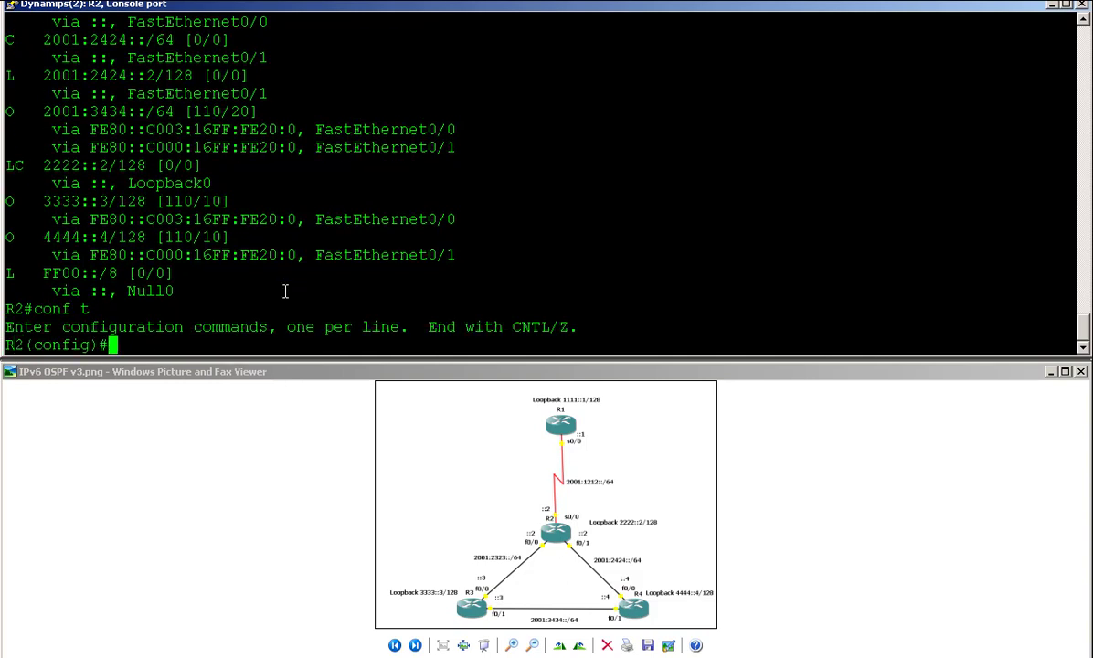
{"action": "type", "text": "ipv"}
{"action": "key", "text": "Tab"}
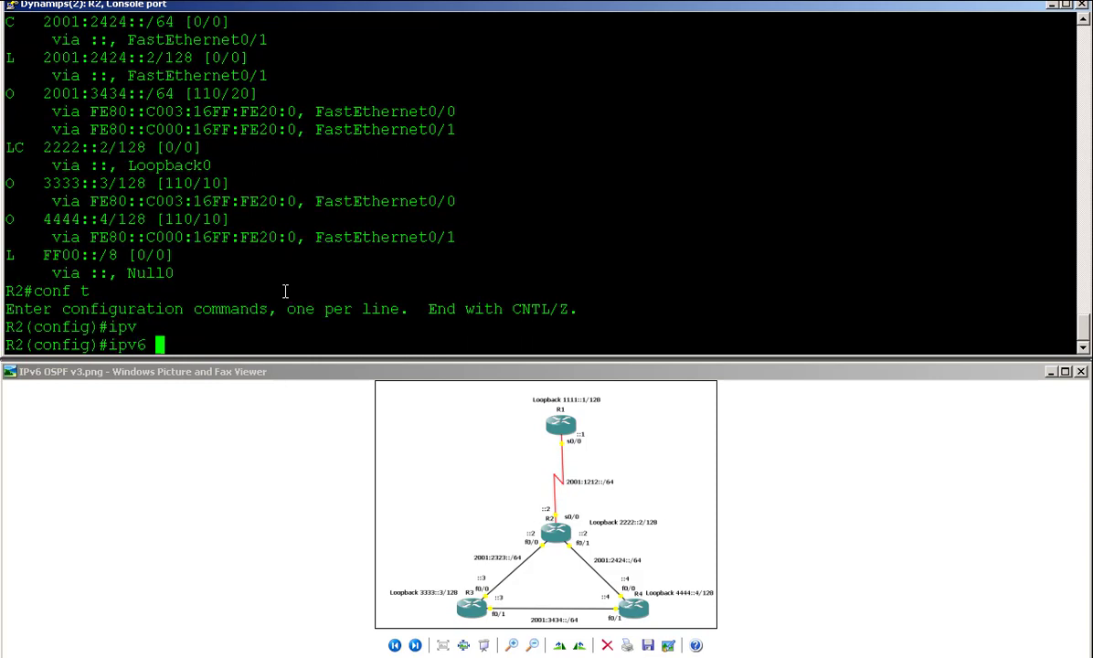
{"action": "type", "text": "router"}
{"action": "key", "text": "Tab"}
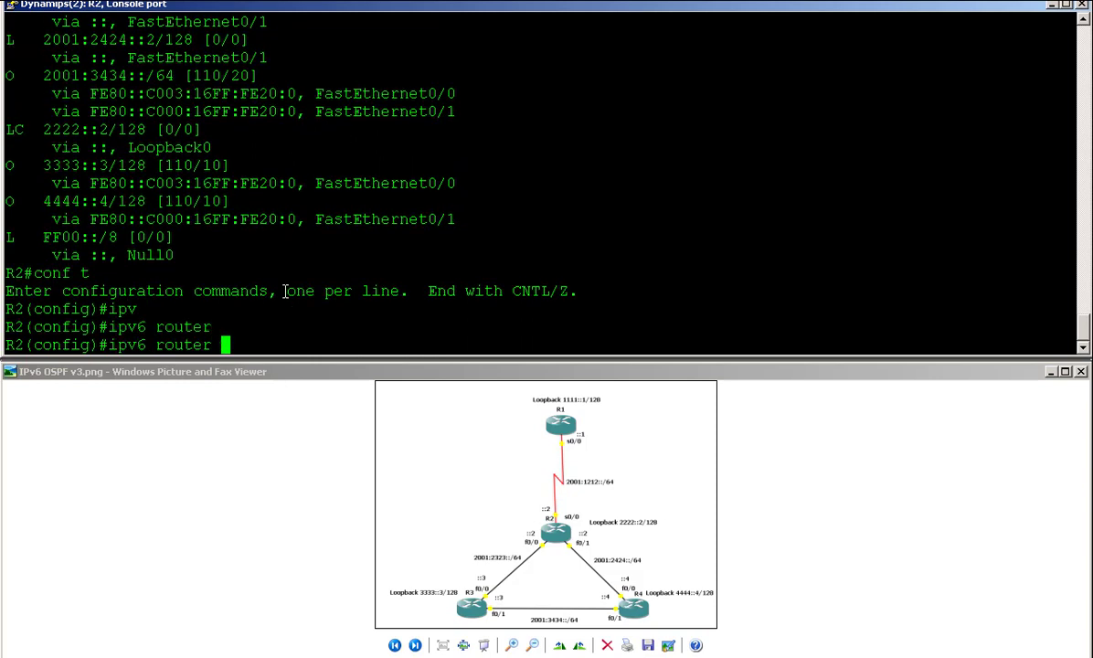
{"action": "type", "text": "os"}
{"action": "key", "text": "Tab"}
{"action": "type", "text": "1"}
{"action": "key", "text": "Return"}
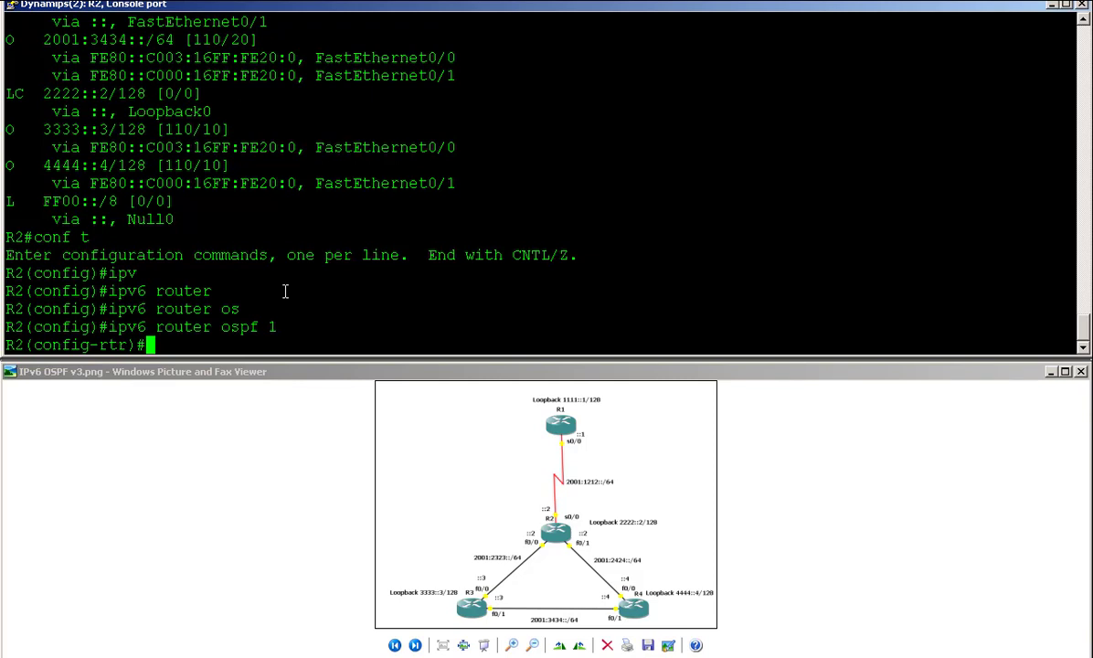
Advertise a default route from R2's OSPFv3 process with "default-information originate always", checking the available command options along the way.
{"action": "type", "text": "de"}
{"action": "key", "text": "Tab"}
{"action": "type", "text": "?"}
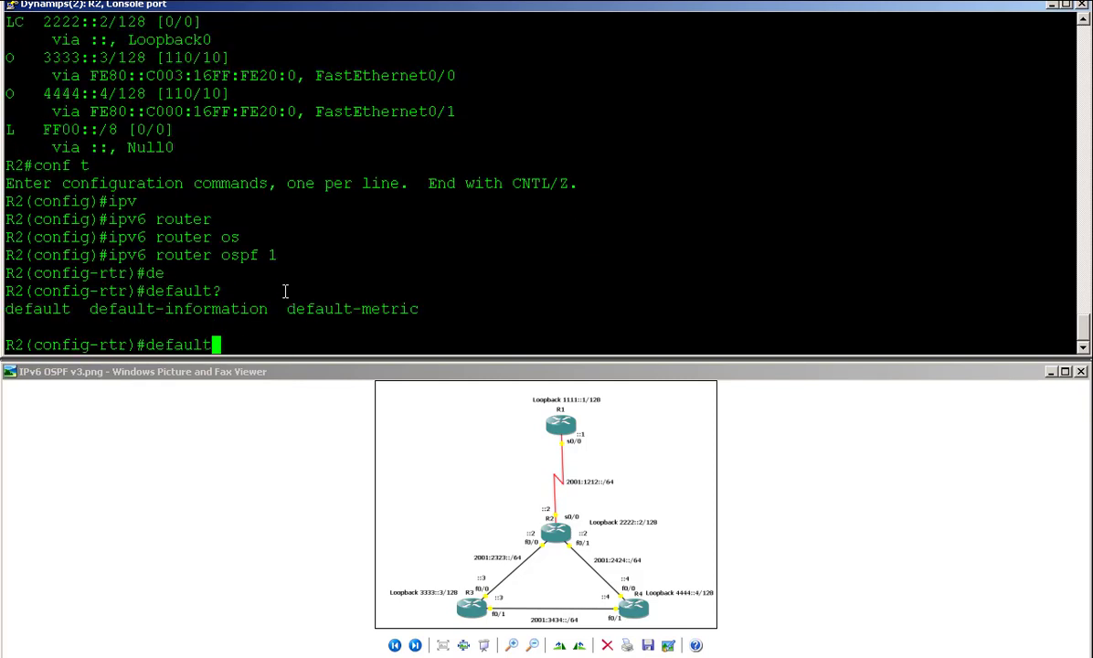
{"action": "type", "text": "0"}
{"action": "key", "text": "BackSpace"}
{"action": "type", "text": "-in"}
{"action": "key", "text": "Tab"}
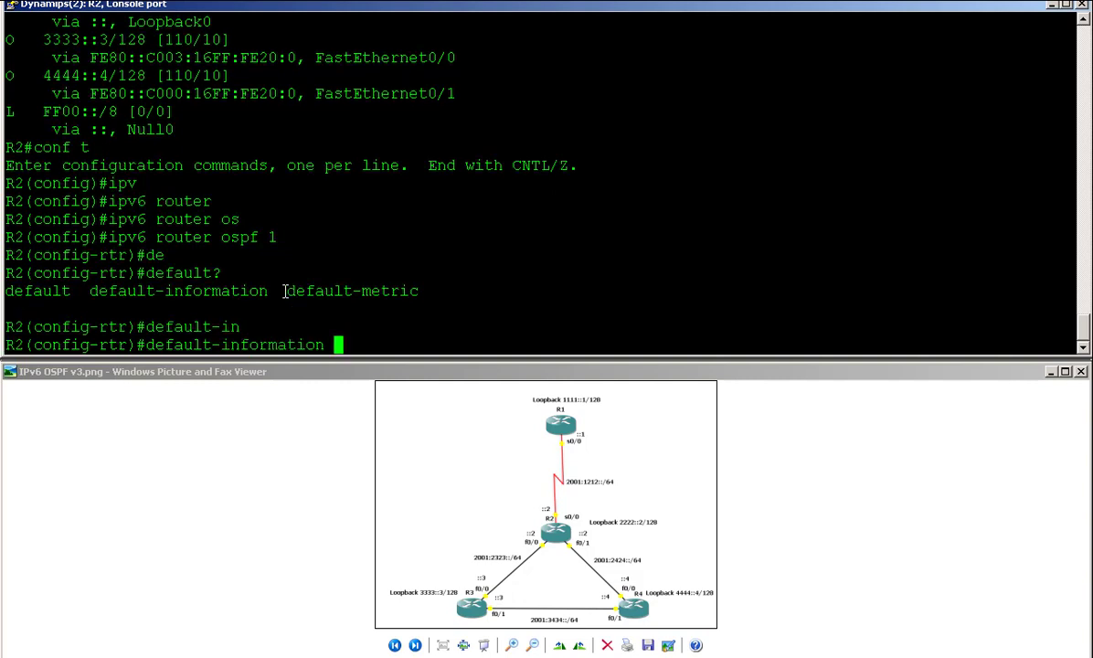
{"action": "type", "text": "?or"}
{"action": "key", "text": "Tab"}
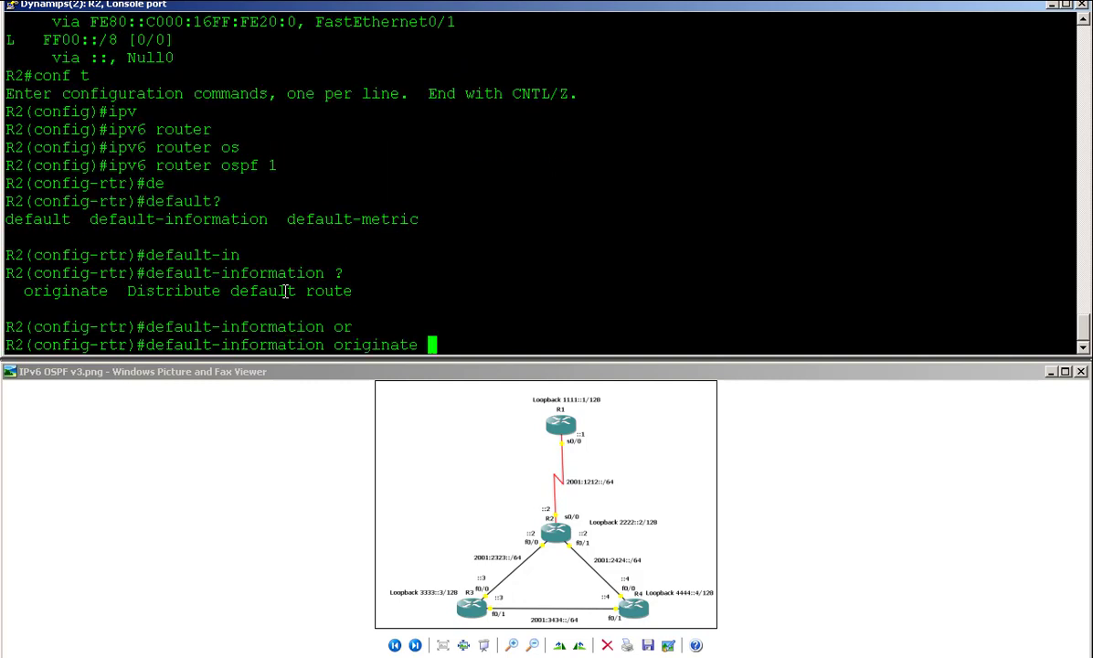
{"action": "type", "text": "?"}
{"action": "type", "text": "al"}
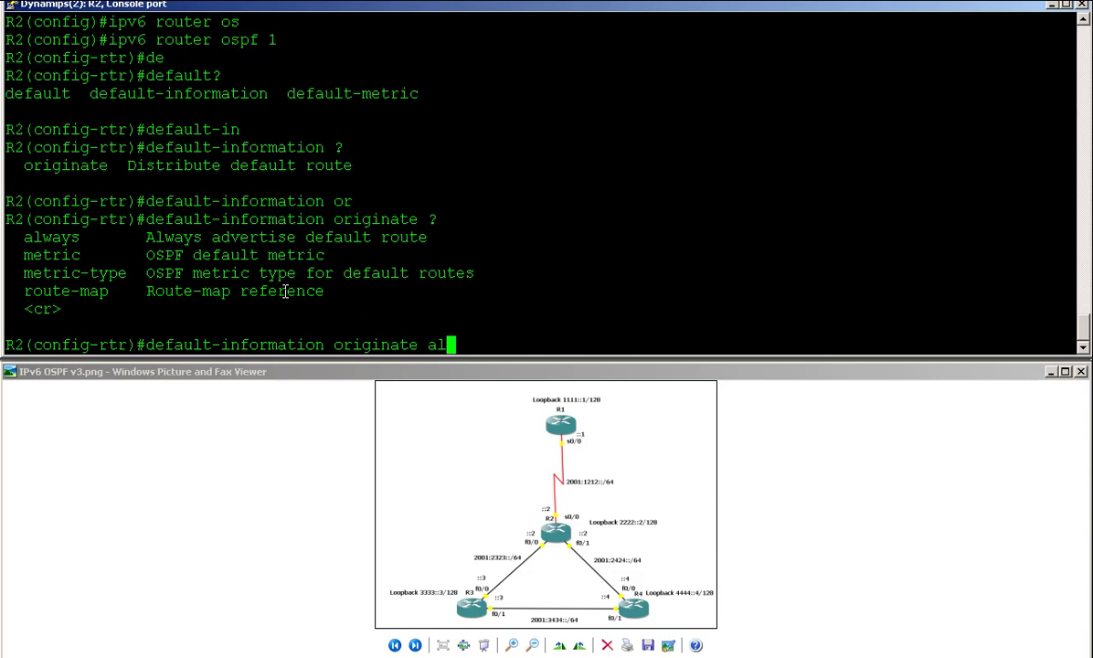
{"action": "key", "text": "Tab"}
{"action": "type", "text": "?"}
{"action": "key", "text": "Return"}
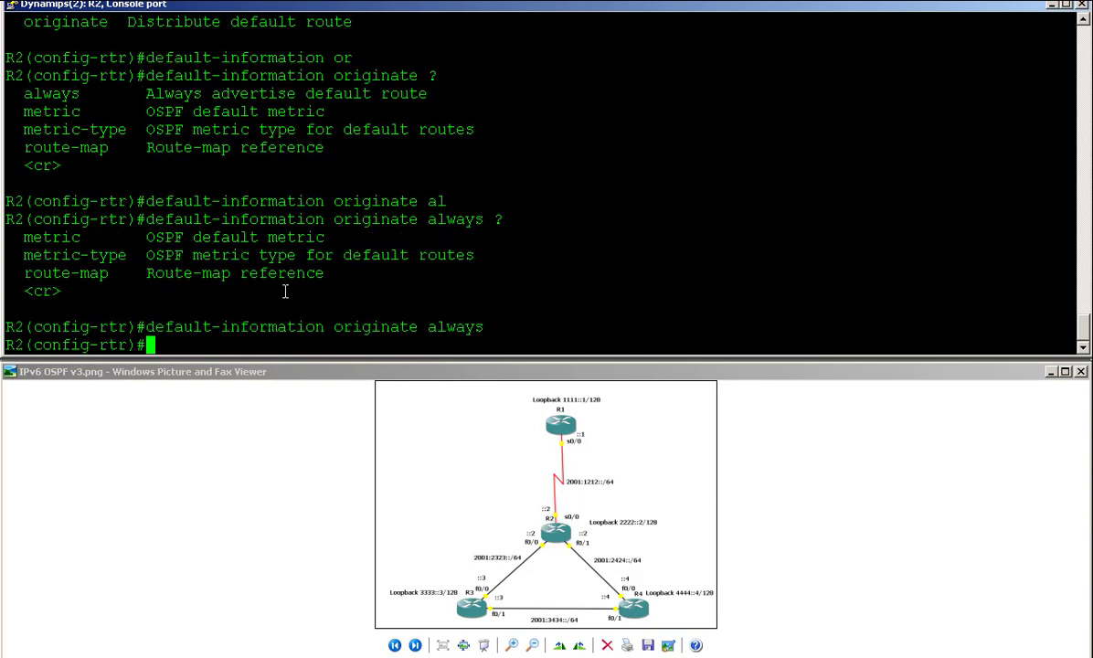
Return to R3's console, repeat the ping to 1111::1 and abort it early.
{"action": "key", "text": "alt+Tab"}
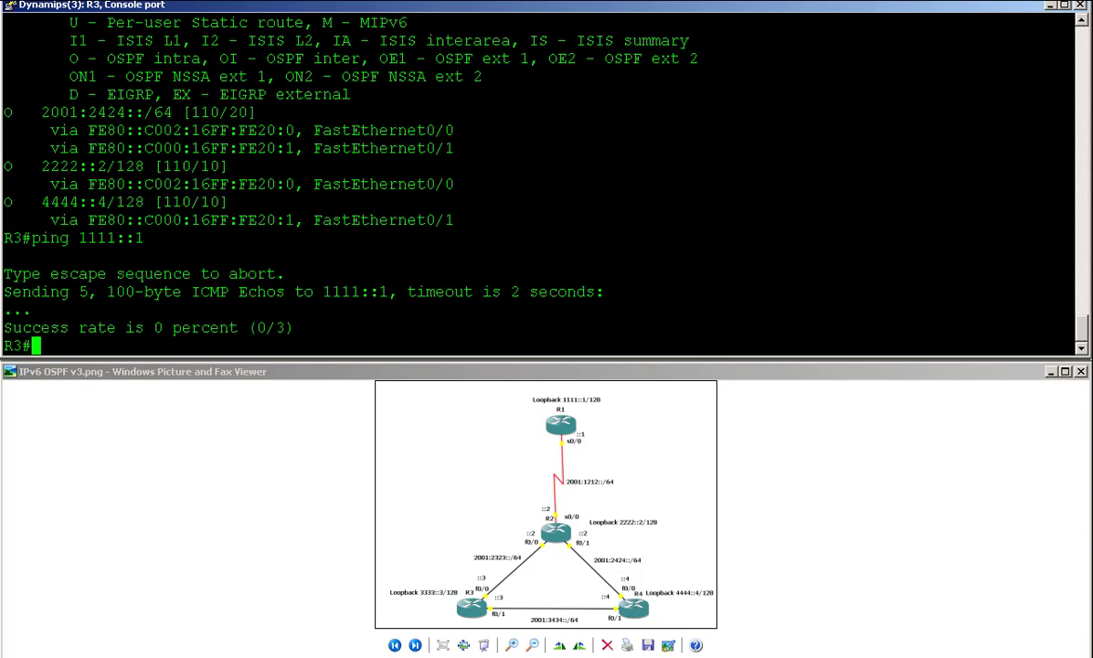
{"action": "key", "text": "Up"}
{"action": "key", "text": "Return"}
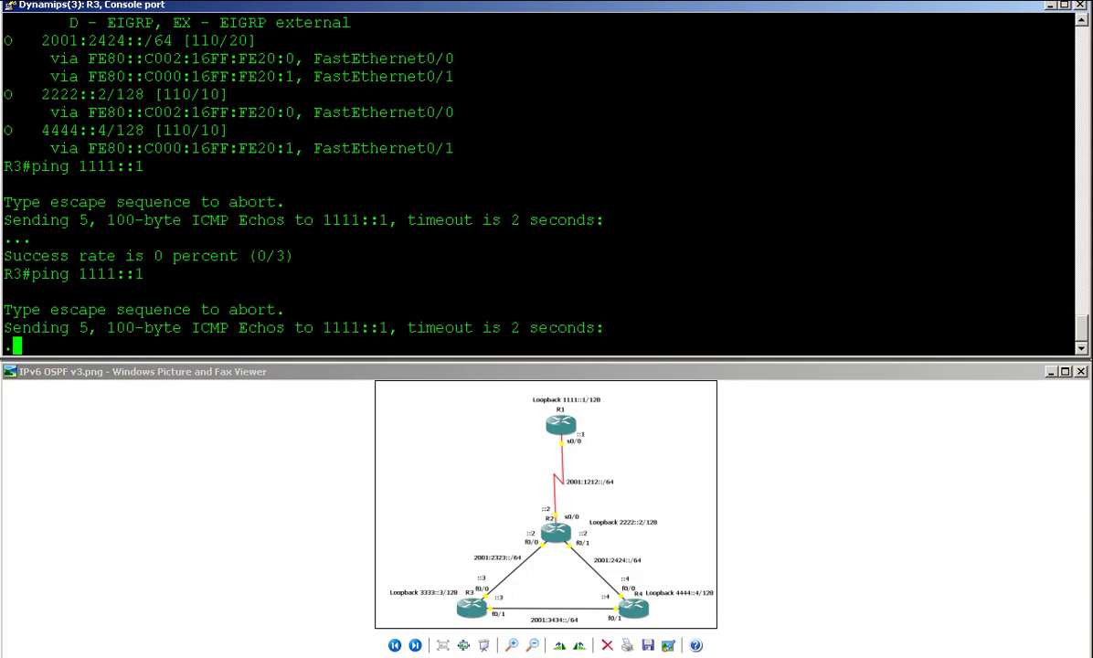
{"action": "key", "text": "ctrl+shift+6"}
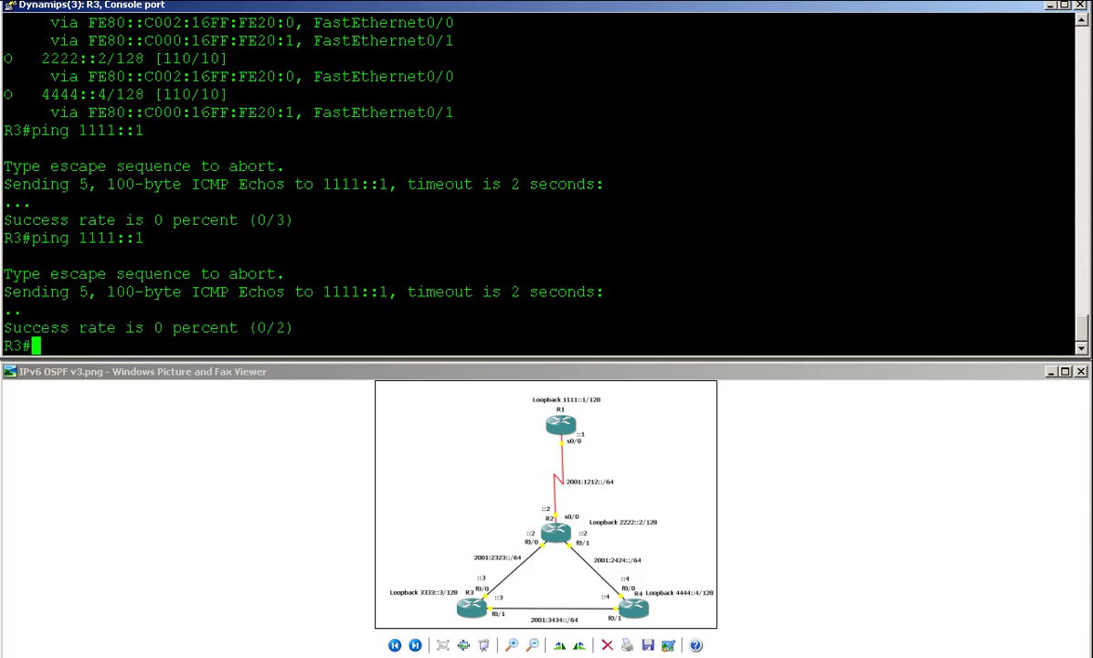
Run "traceroute 1111::1" on R3 to find where the path to R1's loopback stops, and abort the trace.
{"action": "type", "text": "traceroute"}
{"action": "key", "text": "Tab"}
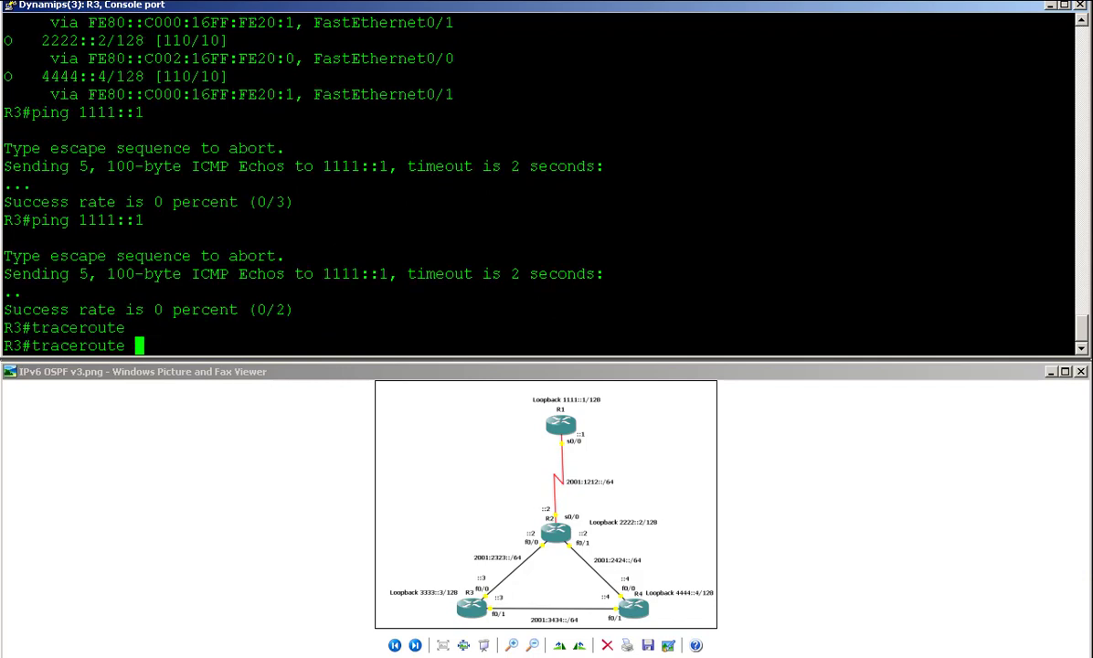
{"action": "type", "text": "1111::1"}
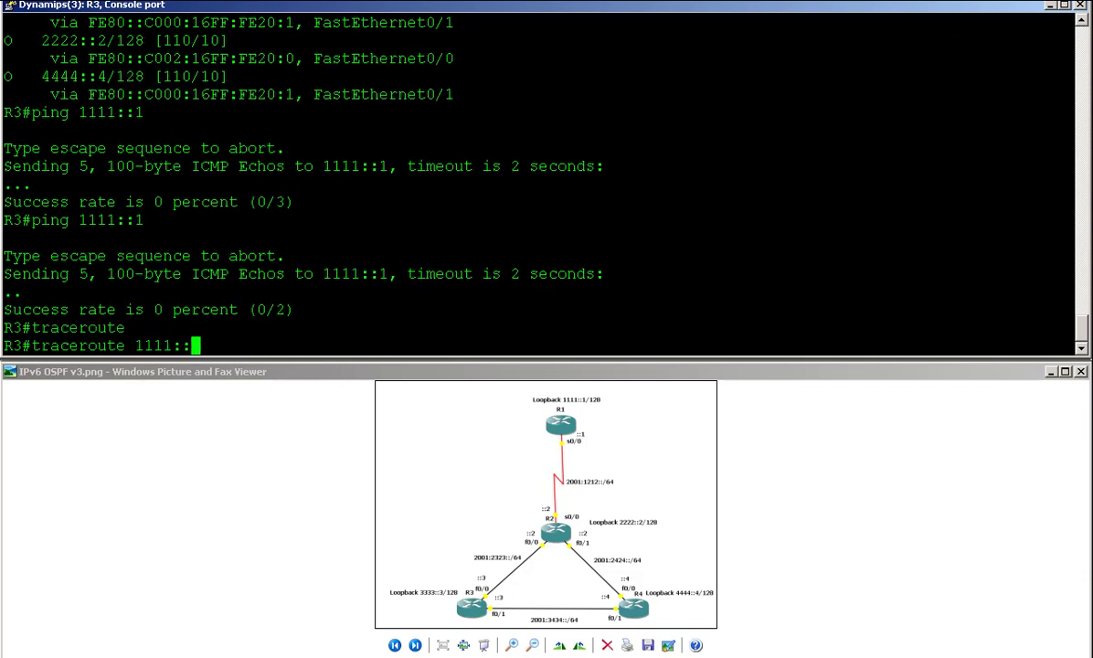
{"action": "key", "text": "Return"}
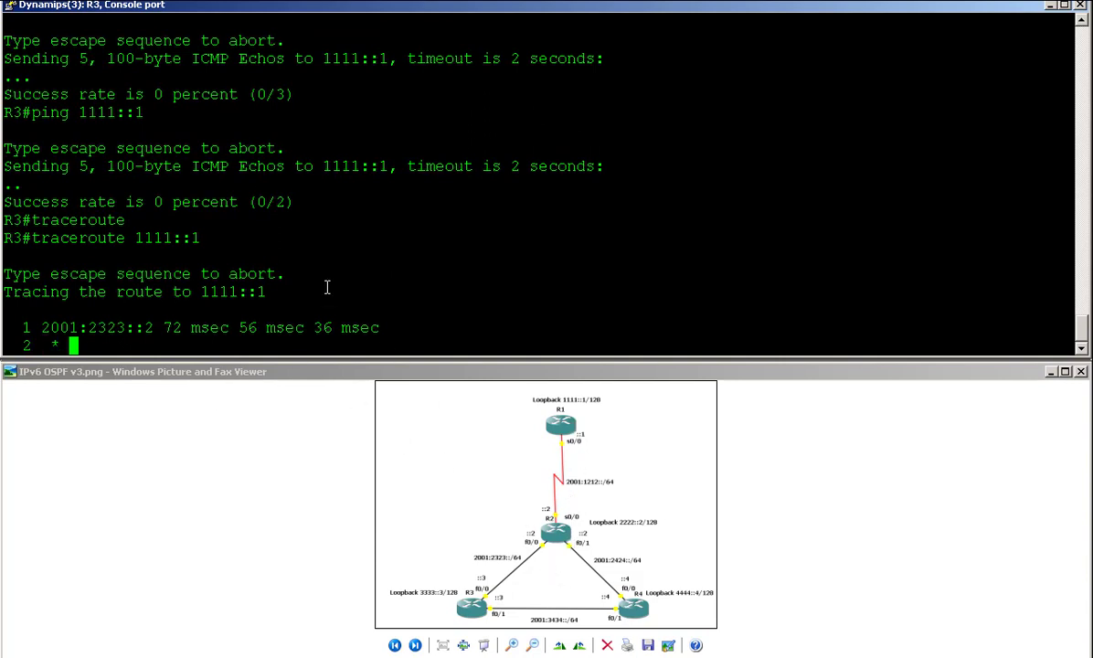
{"action": "key", "text": "ctrl+shift+6"}
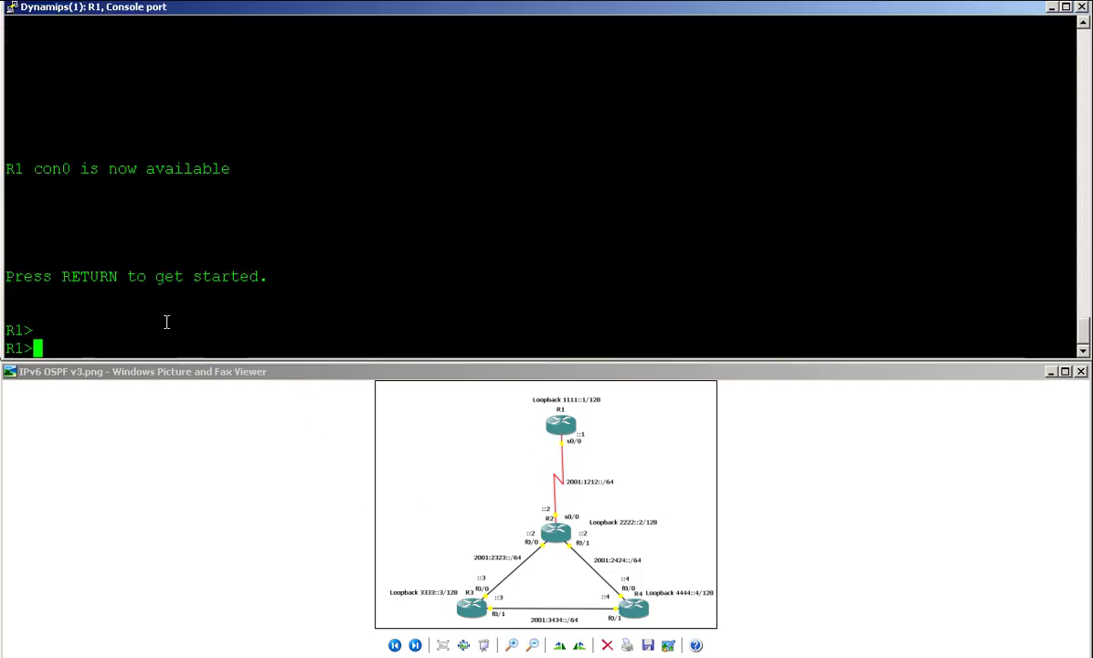
Enter privileged mode on R1's console and examine its IPv6 routing table with "show ipv6 route".
{"action": "type", "text": "ena"}
{"action": "key", "text": "Return"}
{"action": "type", "text": "show ipv"}
{"action": "key", "text": "Tab"}
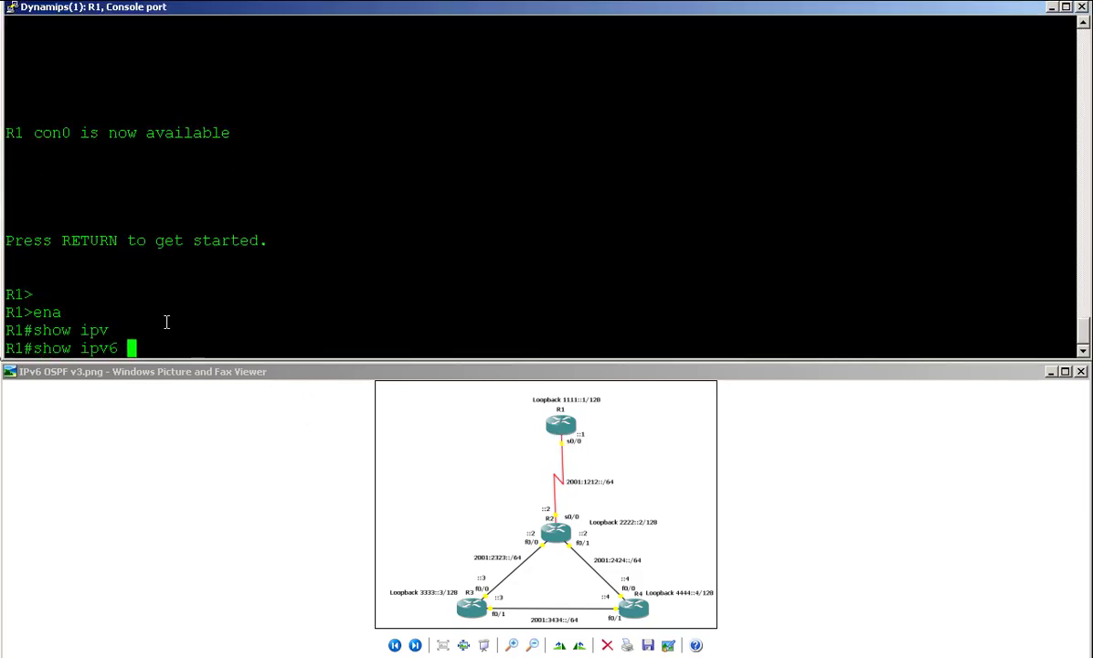
{"action": "type", "text": "route"}
{"action": "key", "text": "Return"}
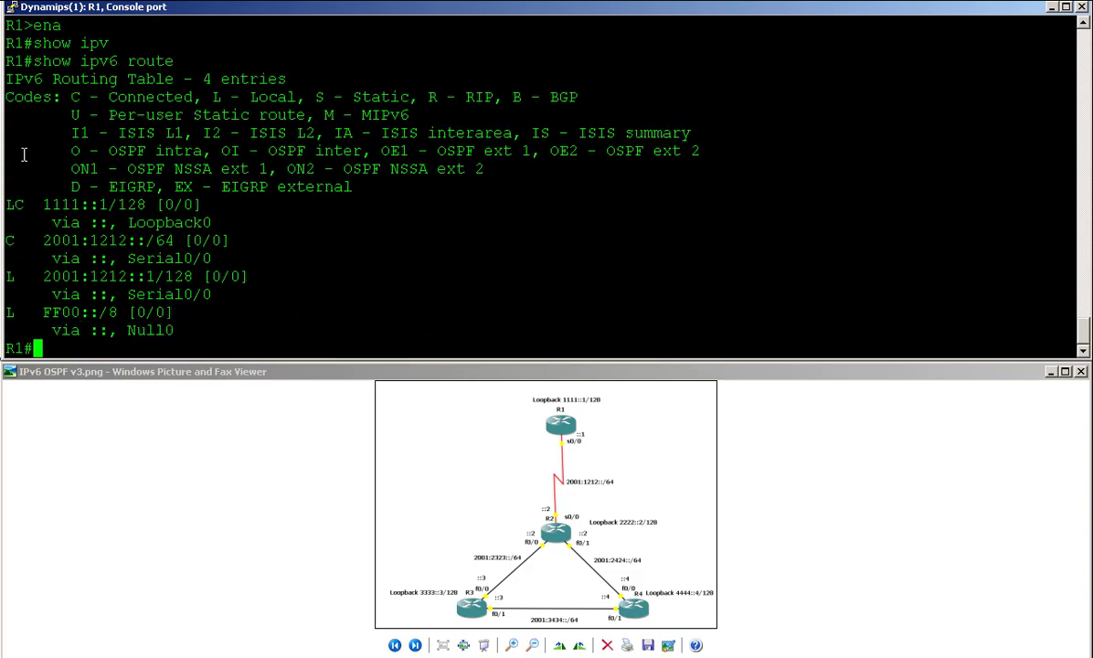
{"action": "left_click_drag", "start_coordinate": [12, 175], "coordinate": [446, 425]}
Configure an IPv6 static default route on R1 toward R2 with "ipv6 route ::/0 2001:1212::2".
{"action": "type", "text": "conf t"}
{"action": "key", "text": "Return"}
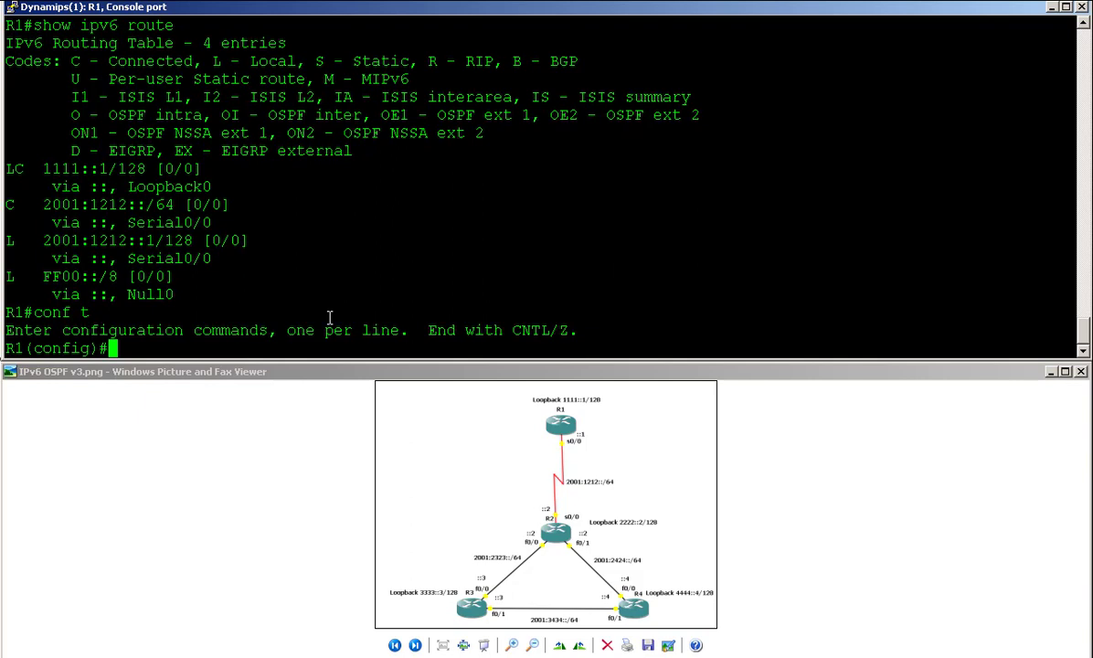
{"action": "type", "text": "ipv"}
{"action": "key", "text": "Tab"}
{"action": "type", "text": "rou"}
{"action": "key", "text": "Tab"}
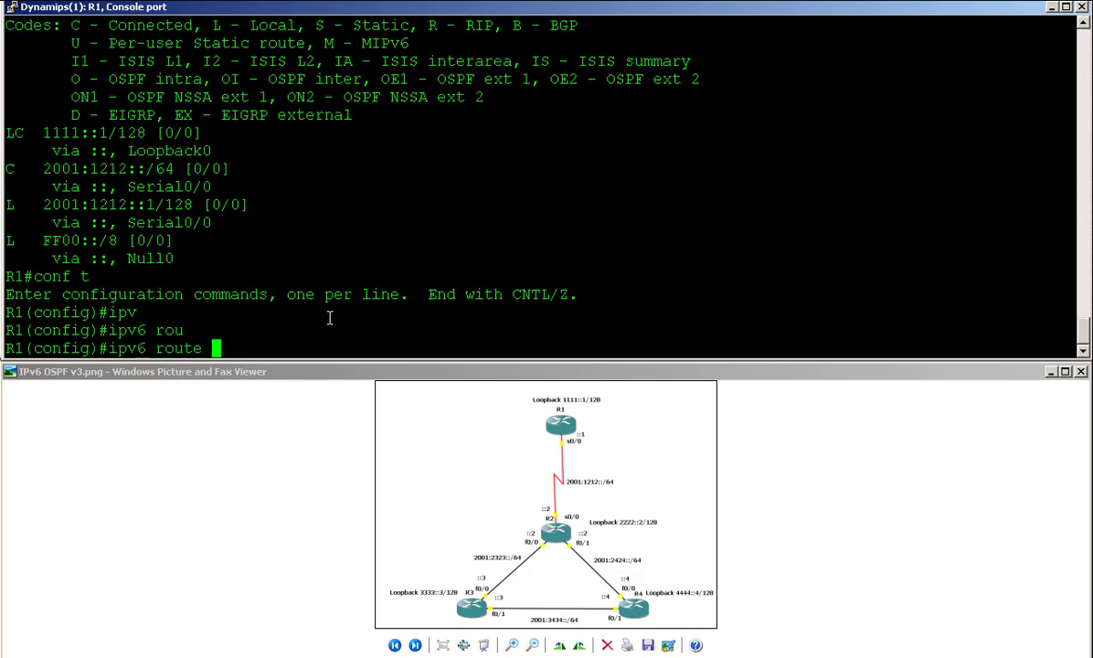
{"action": "type", "text": "::/0"}
{"action": "type", "text": "200"}
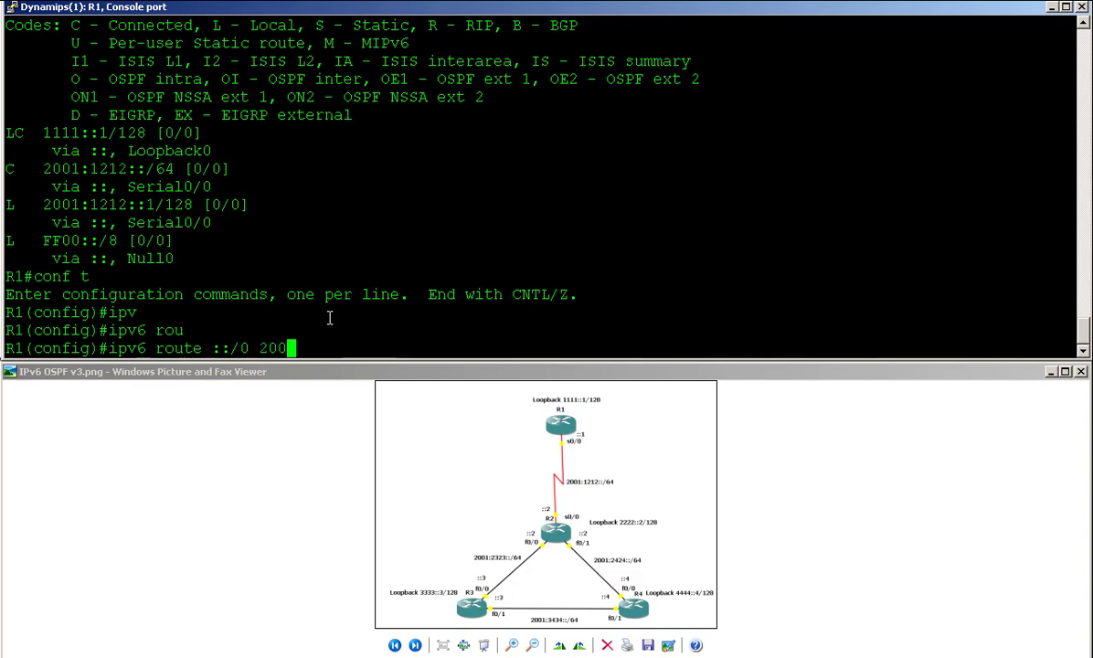
{"action": "type", "text": "1:1212::2"}
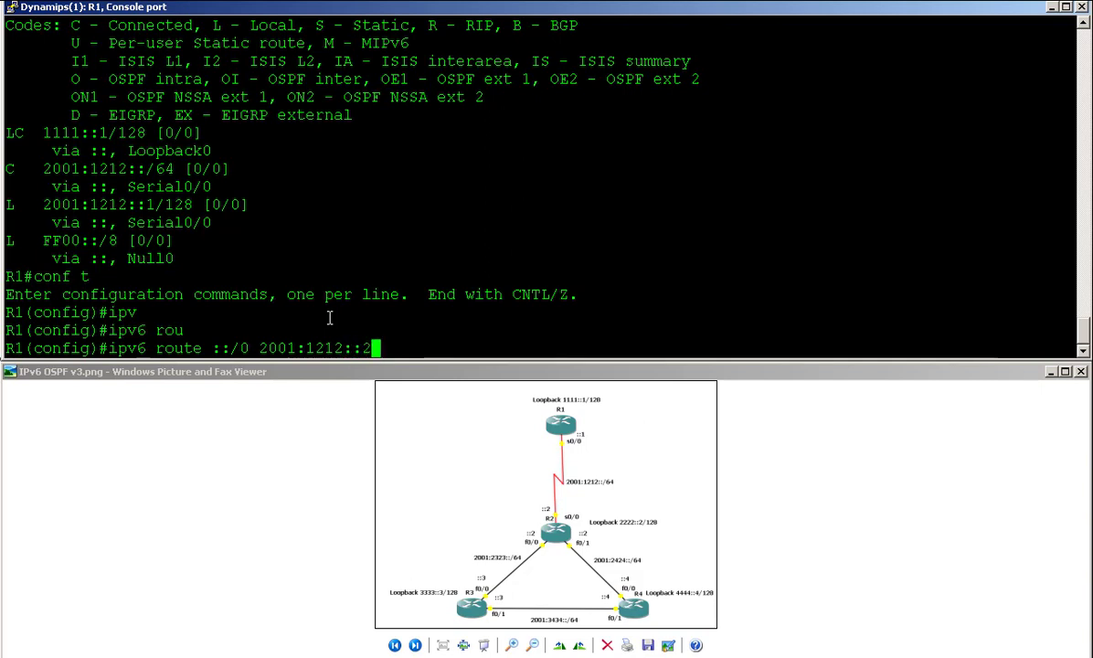
{"action": "key", "text": "Return"}
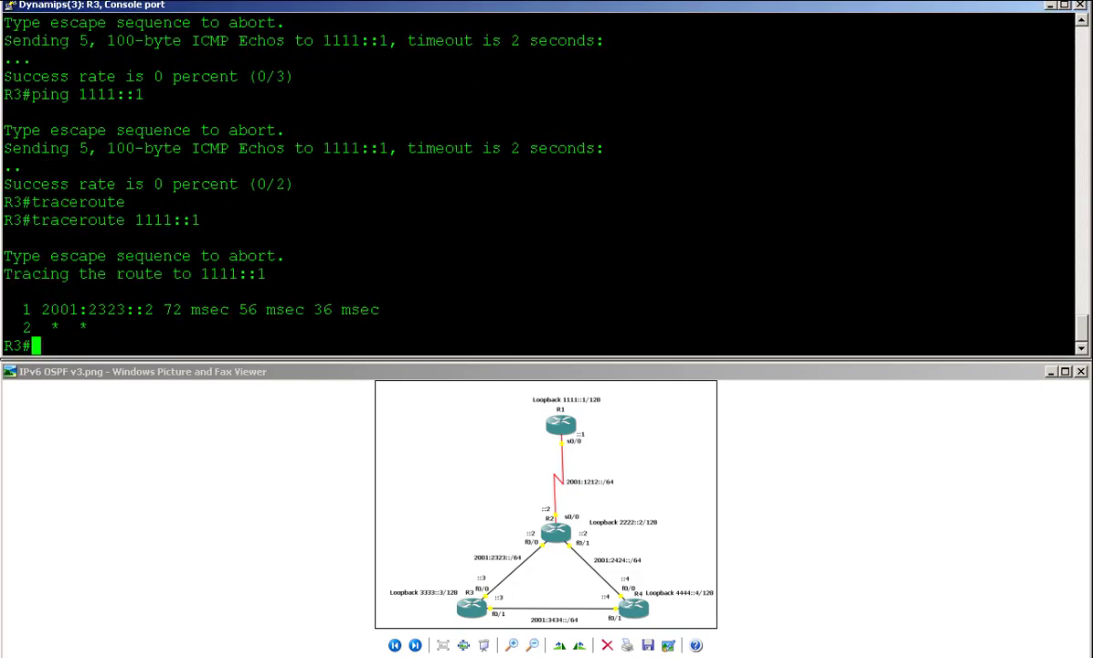
Rerun the traceroute to 1111::1 from R3 and ping the same loopback address.
{"action": "key", "text": "Up"}
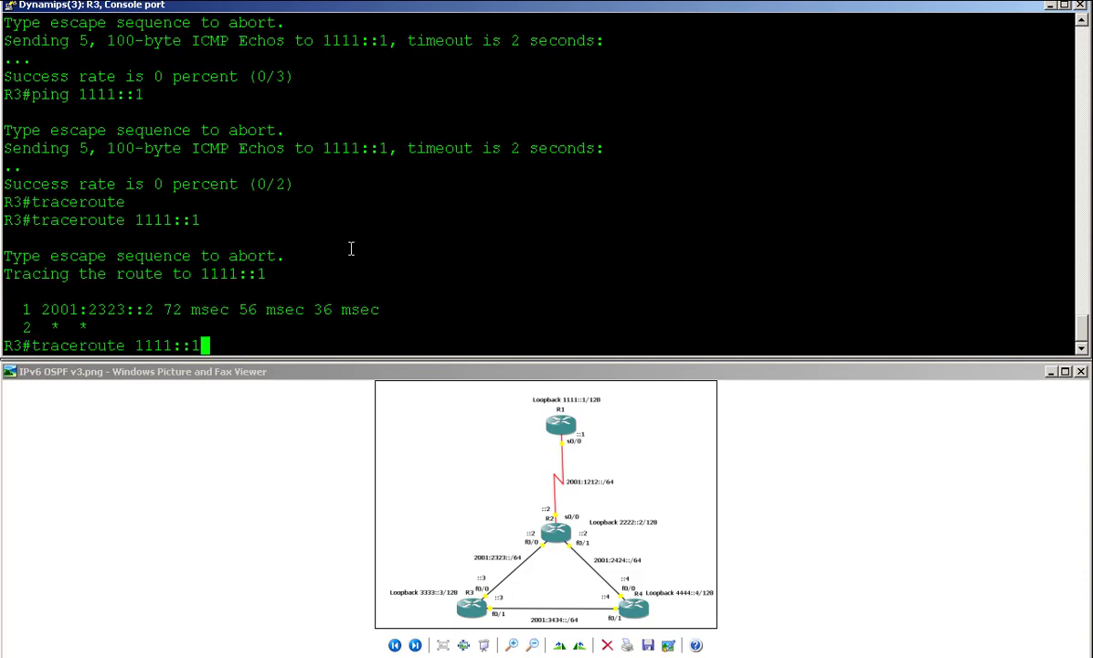
{"action": "key", "text": "Return"}
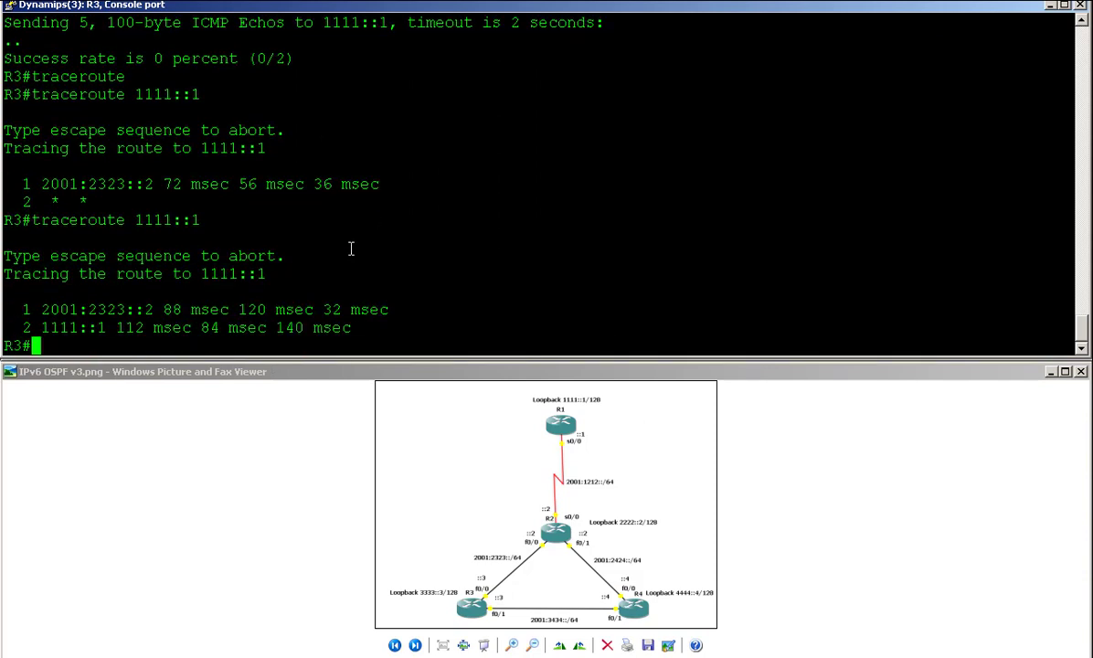
{"action": "key", "text": "Up"}
{"action": "key", "text": "BackSpace"}
{"action": "key", "text": "BackSpace"}
{"action": "key", "text": "BackSpace"}
{"action": "key", "text": "BackSpace"}
{"action": "key", "text": "BackSpace"}
{"action": "key", "text": "BackSpace"}
{"action": "key", "text": "BackSpace"}
{"action": "key", "text": "BackSpace"}
{"action": "key", "text": "BackSpace"}
{"action": "key", "text": "BackSpace"}
{"action": "key", "text": "BackSpace"}
{"action": "key", "text": "BackSpace"}
{"action": "key", "text": "BackSpace"}
{"action": "key", "text": "BackSpace"}
{"action": "key", "text": "BackSpace"}
{"action": "key", "text": "BackSpace"}
{"action": "key", "text": "BackSpace"}
{"action": "key", "text": "BackSpace"}
{"action": "type", "text": "ping 1111::1"}
{"action": "key", "text": "Return"}
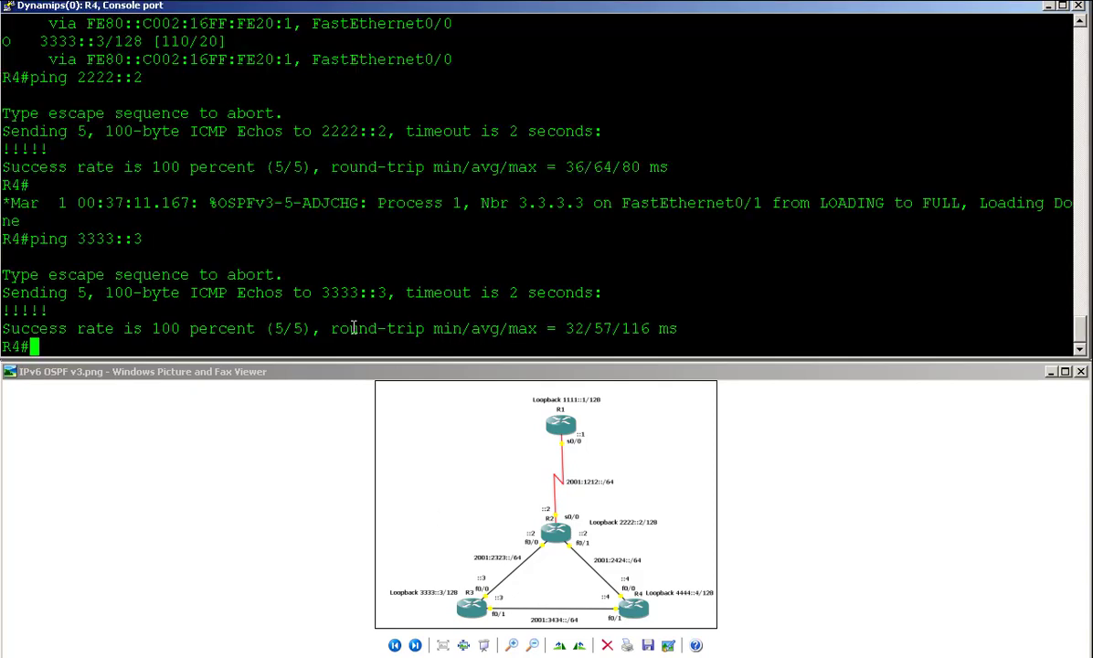
Ping R1's loopback 1111::1 from R4's console.
{"action": "type", "text": "ping 1111::1"}
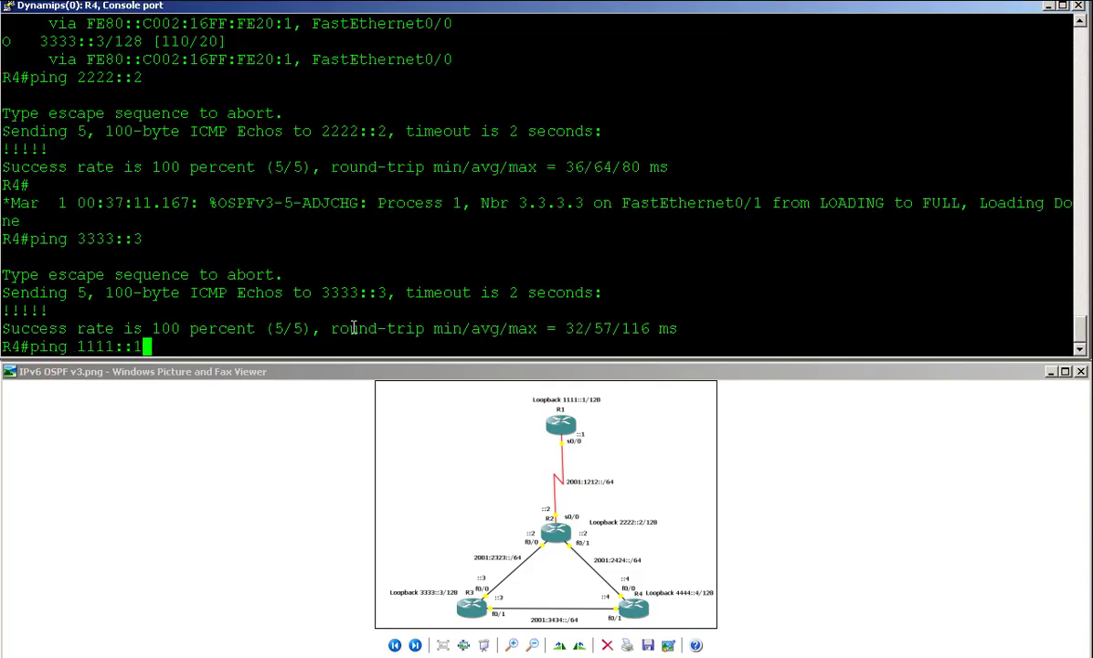
{"action": "key", "text": "Return"}
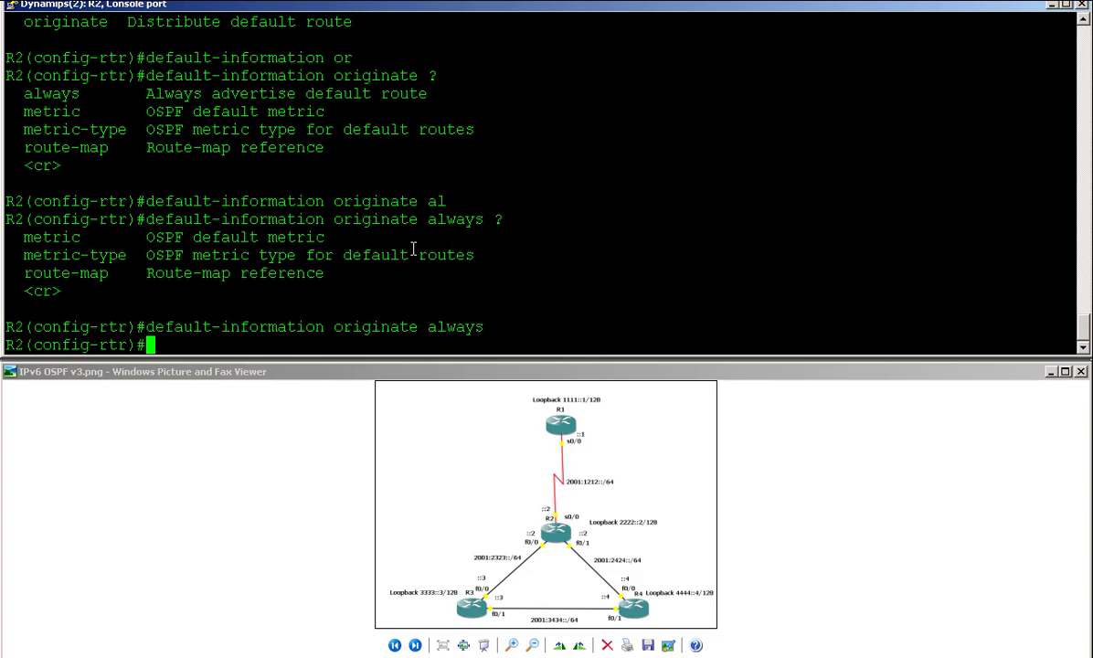
Remove the default route advertisement on R2 with "no default-information originate always" and return to R3's console.
{"action": "key", "text": "Up"}
{"action": "key", "text": "Left"}
{"action": "key", "text": "Left"}
{"action": "key", "text": "Left"}
{"action": "key", "text": "Left"}
{"action": "key", "text": "Left"}
{"action": "key", "text": "Left"}
{"action": "key", "text": "Left"}
{"action": "key", "text": "Left"}
{"action": "key", "text": "Left"}
{"action": "key", "text": "Left"}
{"action": "key", "text": "Left"}
{"action": "key", "text": "Left"}
{"action": "key", "text": "Left"}
{"action": "key", "text": "Left"}
{"action": "key", "text": "Left"}
{"action": "key", "text": "Left"}
{"action": "key", "text": "Left"}
{"action": "key", "text": "Left"}
{"action": "key", "text": "Left"}
{"action": "key", "text": "Left"}
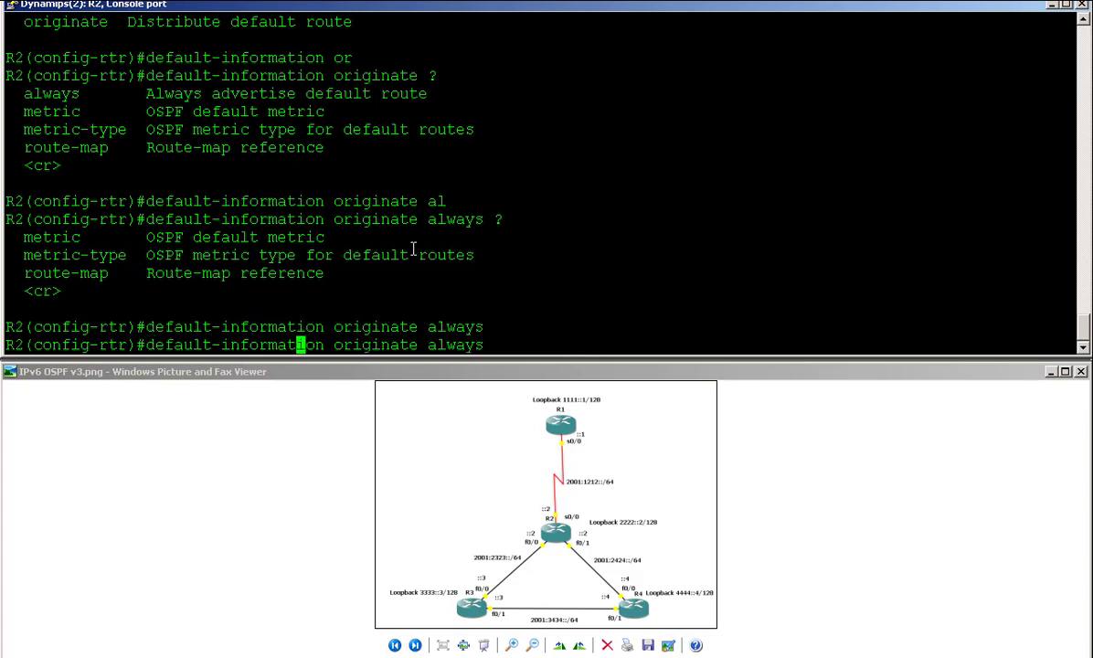
{"action": "key", "text": "Left"}
{"action": "type", "text": "no"}
{"action": "key", "text": "Return"}
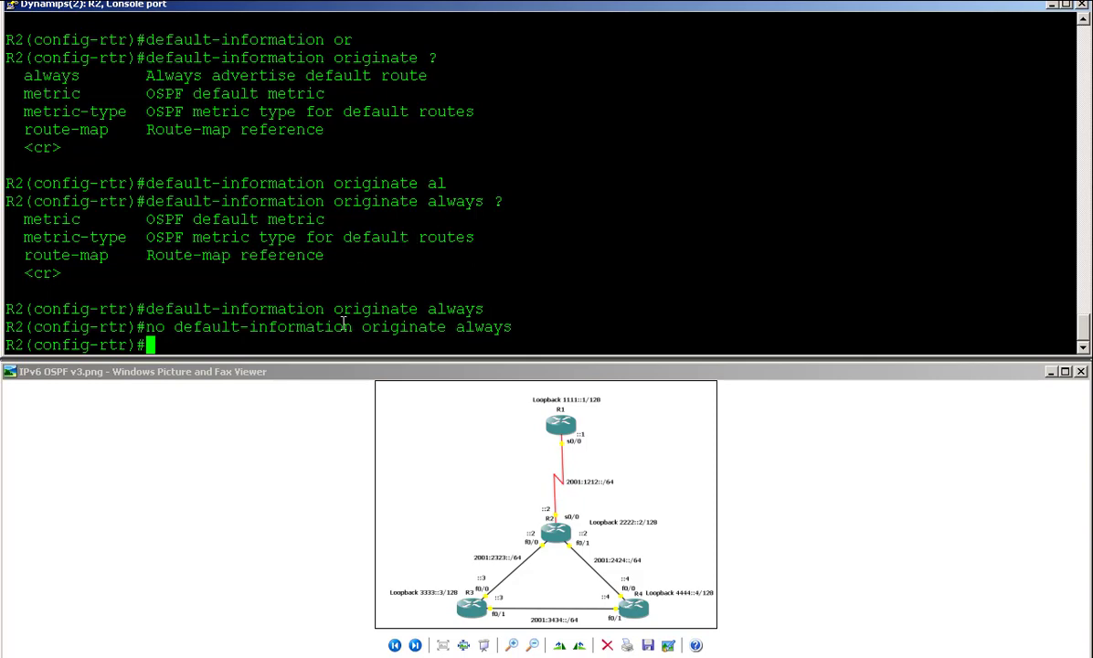
{"action": "key", "text": "alt+Tab"}
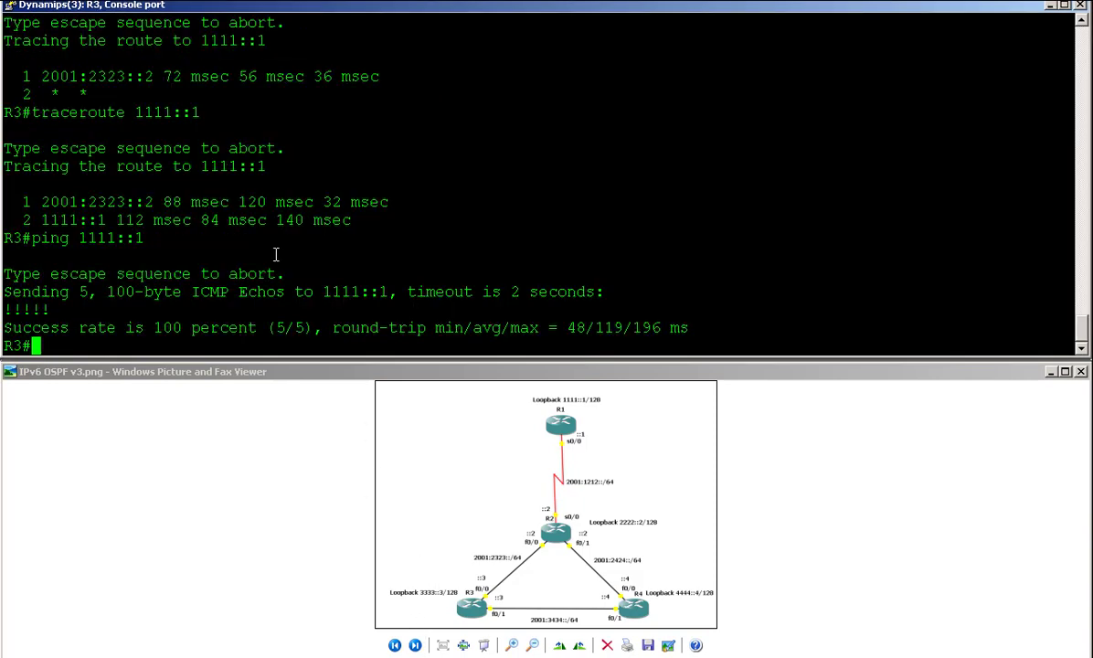
Rerun the ping to 1111::1 from R3 and abort it before it completes.
{"action": "key", "text": "Up"}
{"action": "key", "text": "Return"}
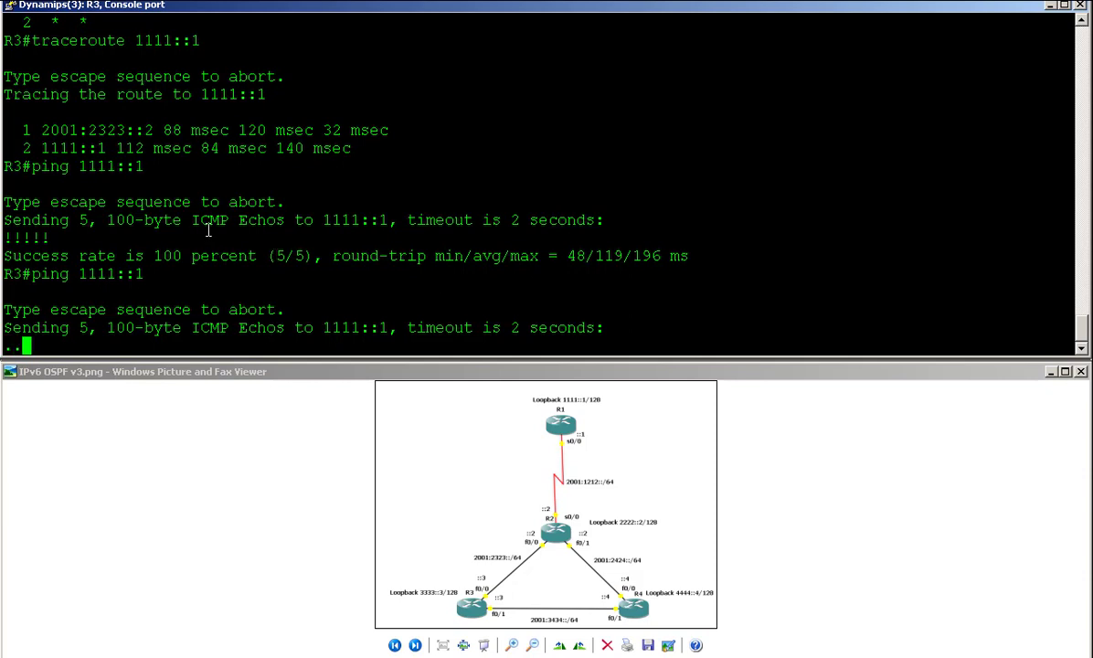
{"action": "key", "text": "ctrl+shift+6"}
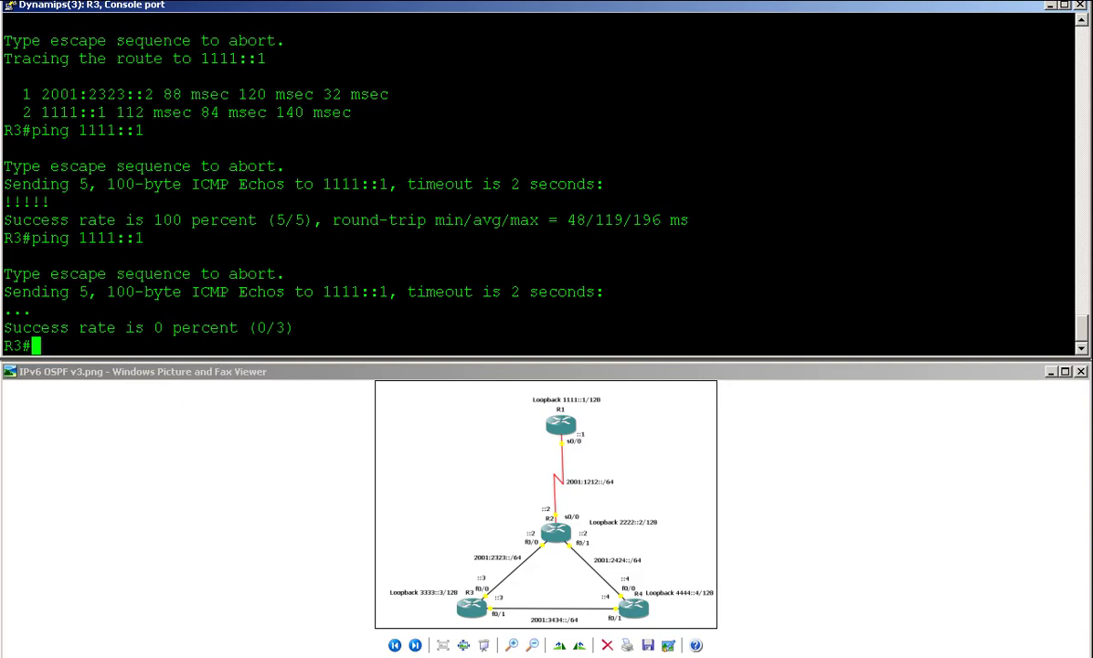
Leave configuration mode on R2 and display its IPv6 routing table with "show ipv6 route".
{"action": "key", "text": "alt+Tab"}
{"action": "type", "text": "end"}
{"action": "key", "text": "Return"}
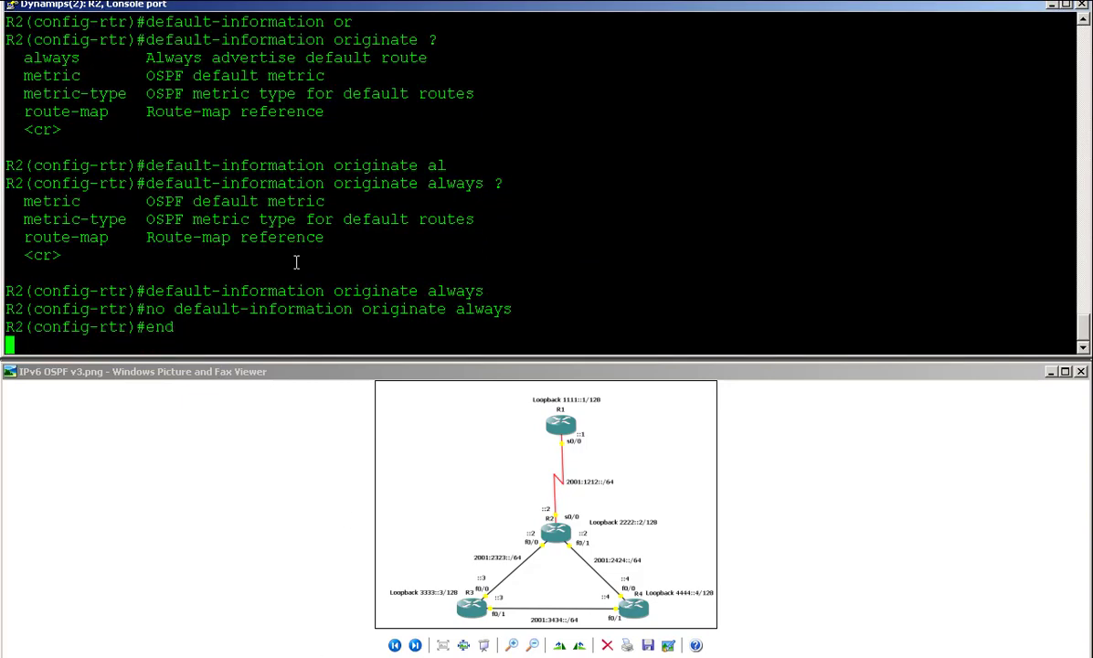
{"action": "type", "text": "show ipv"}
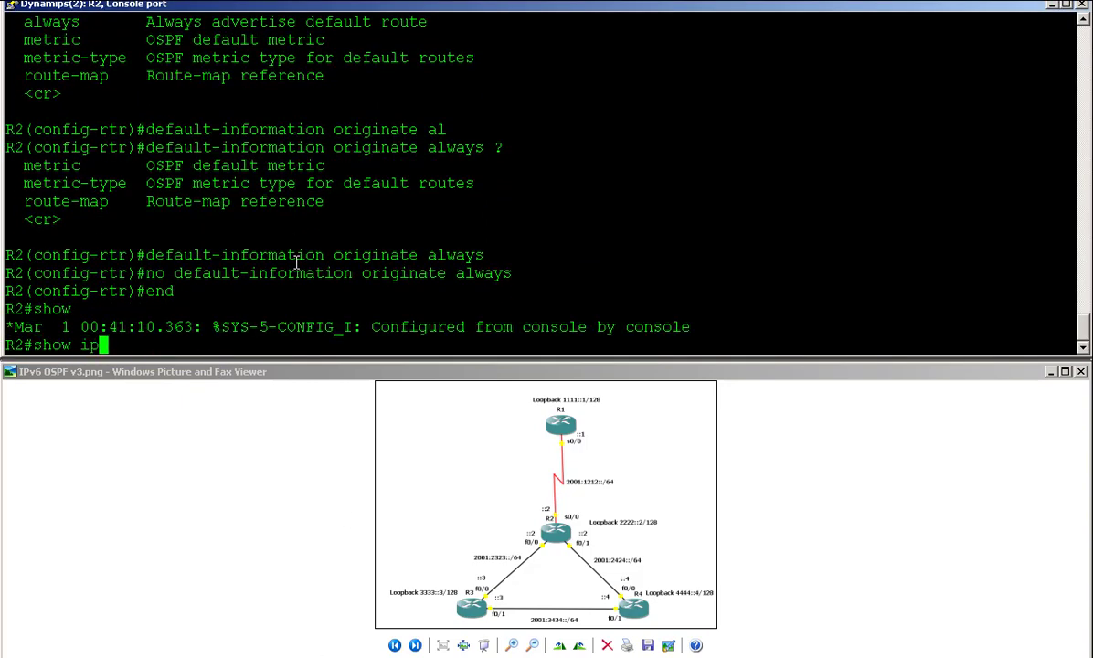
{"action": "key", "text": "Tab"}
{"action": "type", "text": "route"}
{"action": "key", "text": "Return"}
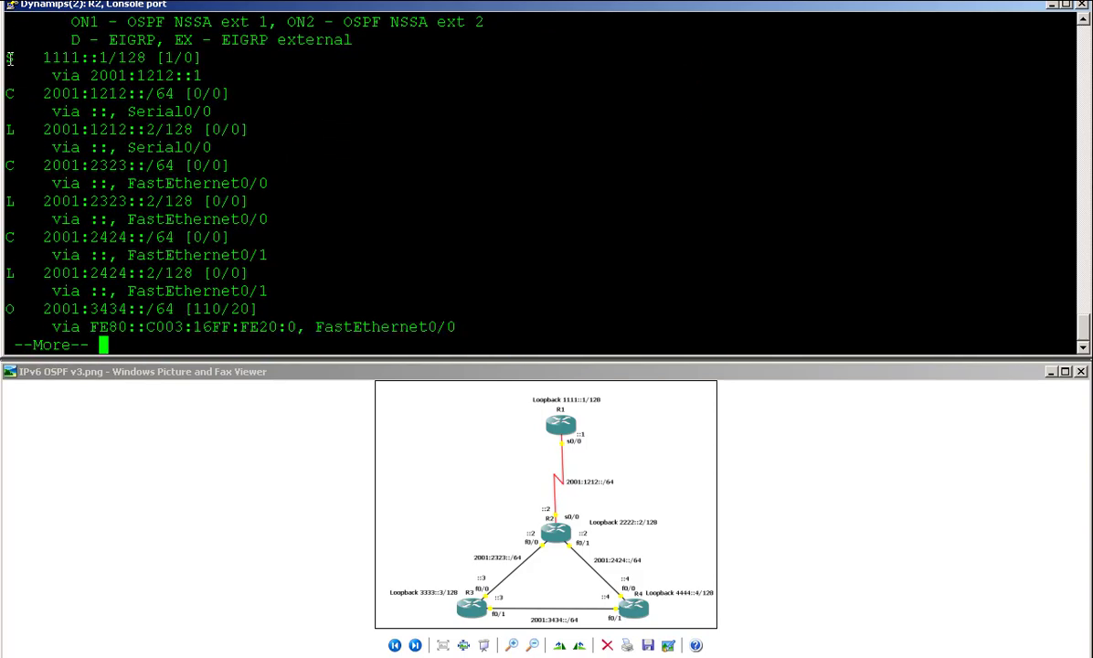
Examine the 1111::1/128 entry in R2's routing table and page through the remaining routes.
{"action": "left_click_drag", "start_coordinate": [10, 57], "coordinate": [184, 57]}
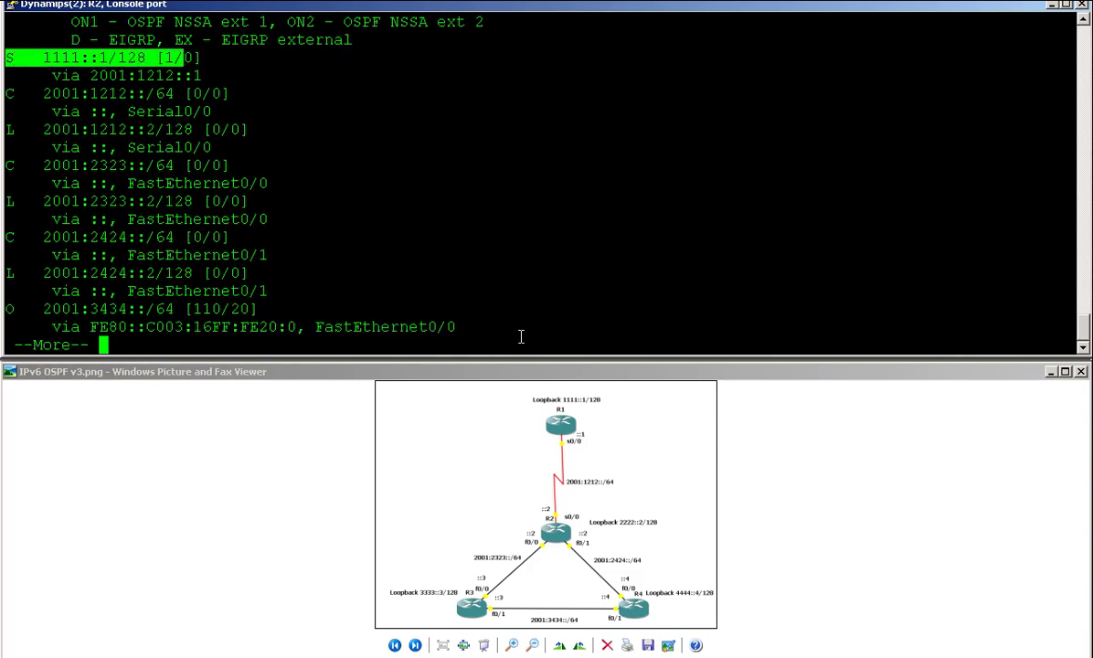
{"action": "left_click", "coordinate": [215, 62]}
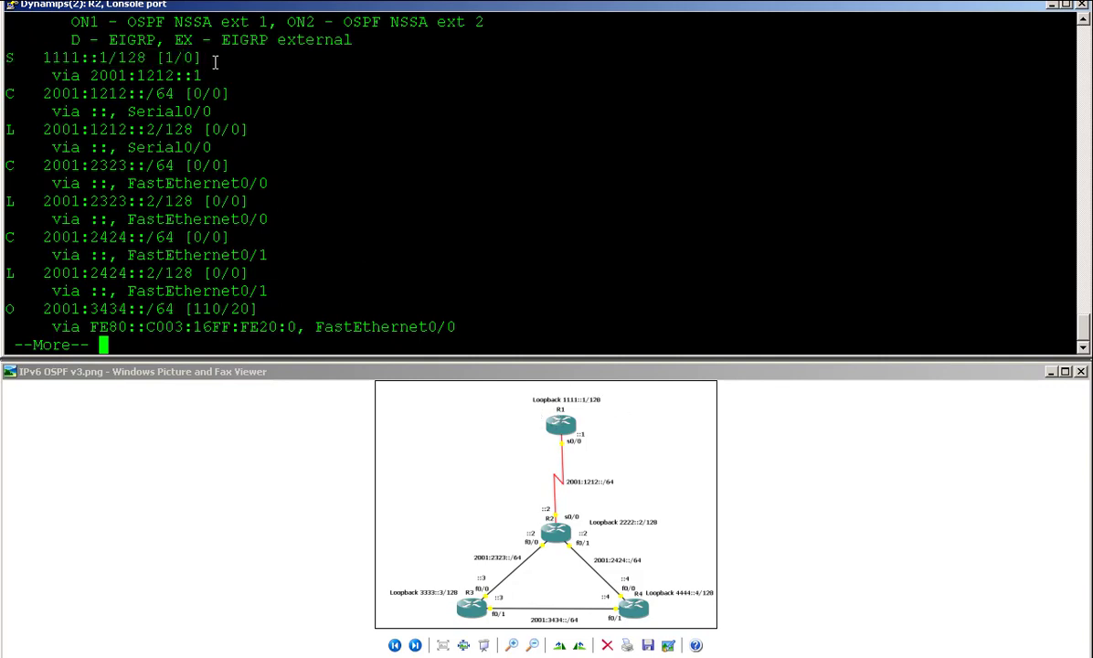
{"action": "mouse_move", "coordinate": [215, 62]}
{"action": "left_mouse_down"}
{"action": "mouse_move", "coordinate": [20, 58]}
{"action": "mouse_move", "coordinate": [206, 58]}
{"action": "left_mouse_up"}
{"action": "left_click", "coordinate": [18, 60]}
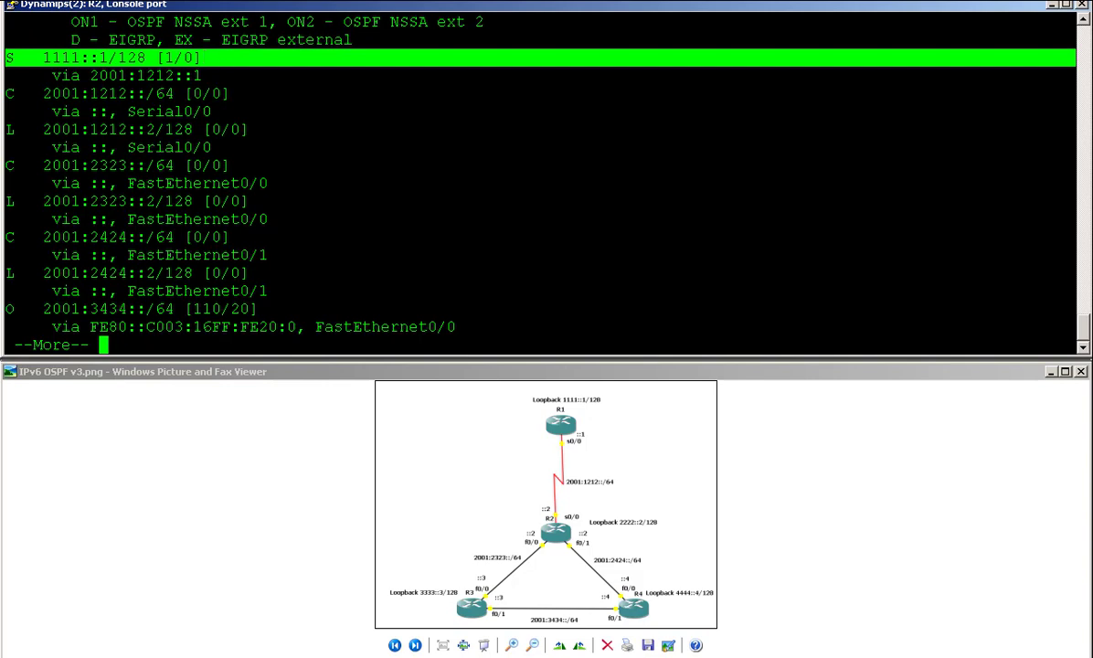
{"action": "left_click", "coordinate": [256, 320]}
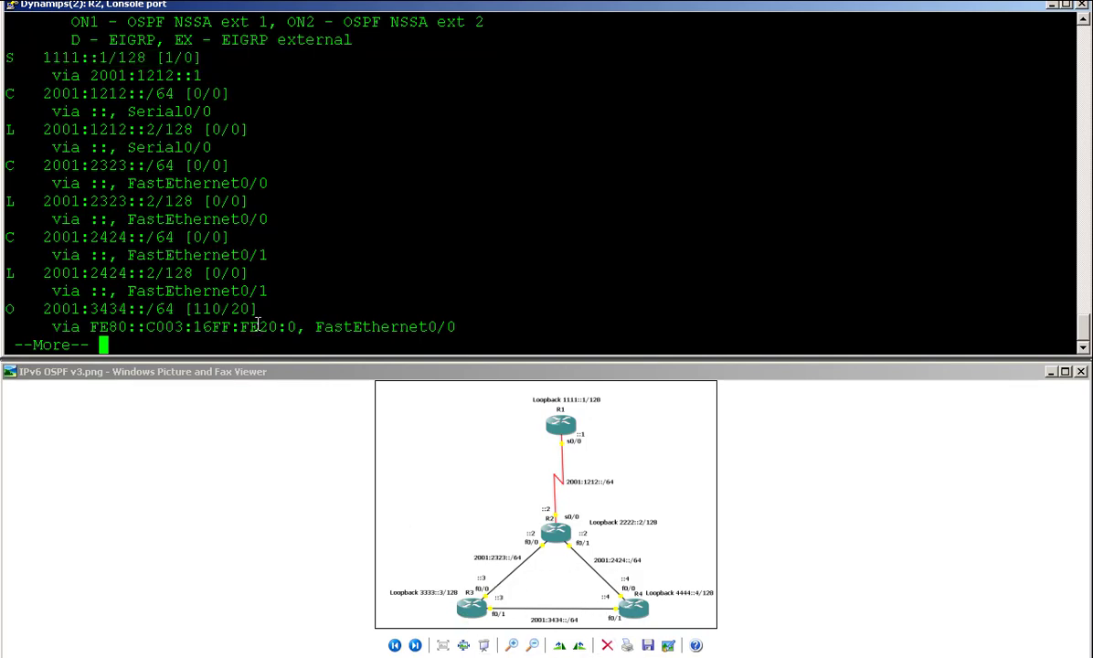
{"action": "key", "text": "space"}
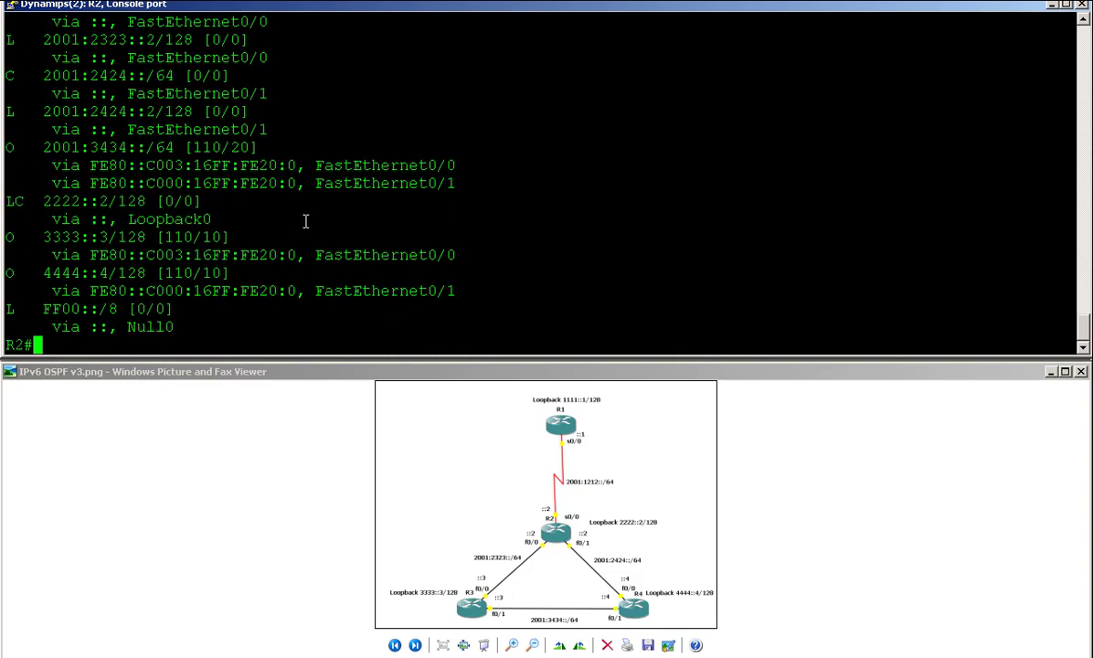
Enter global configuration mode on R2 and open OSPFv3 process 1 with "ipv6 router os 1".
{"action": "type", "text": "conf t"}
{"action": "key", "text": "Return"}
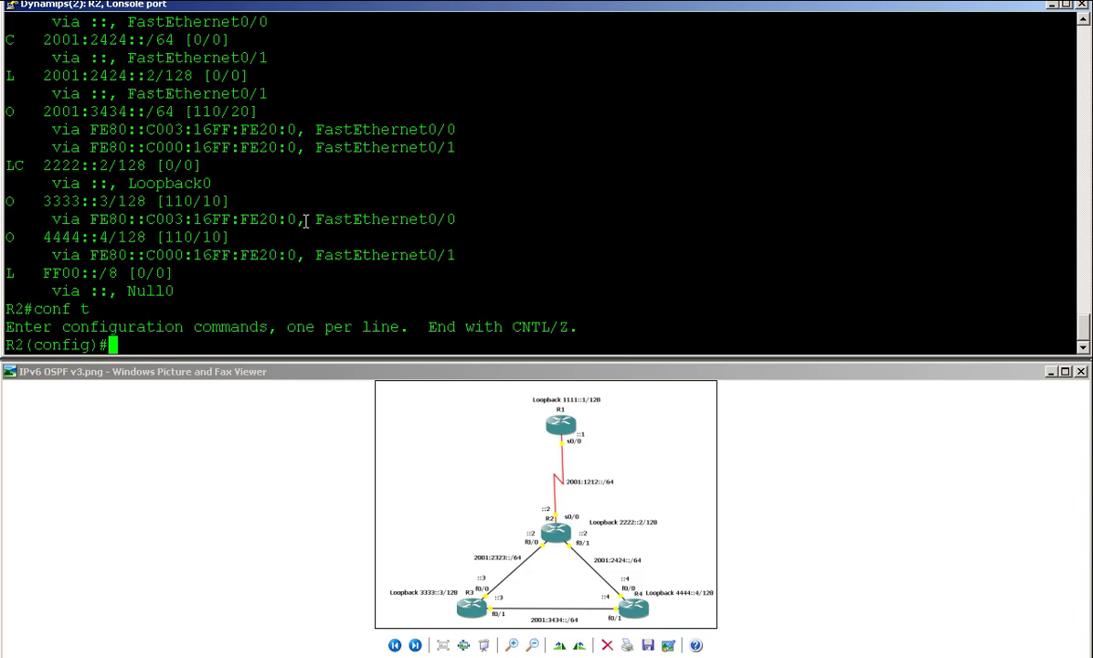
{"action": "type", "text": "router"}
{"action": "key", "text": "Tab"}
{"action": "key", "text": "BackSpace"}
{"action": "key", "text": "BackSpace"}
{"action": "key", "text": "BackSpace"}
{"action": "key", "text": "BackSpace"}
{"action": "key", "text": "BackSpace"}
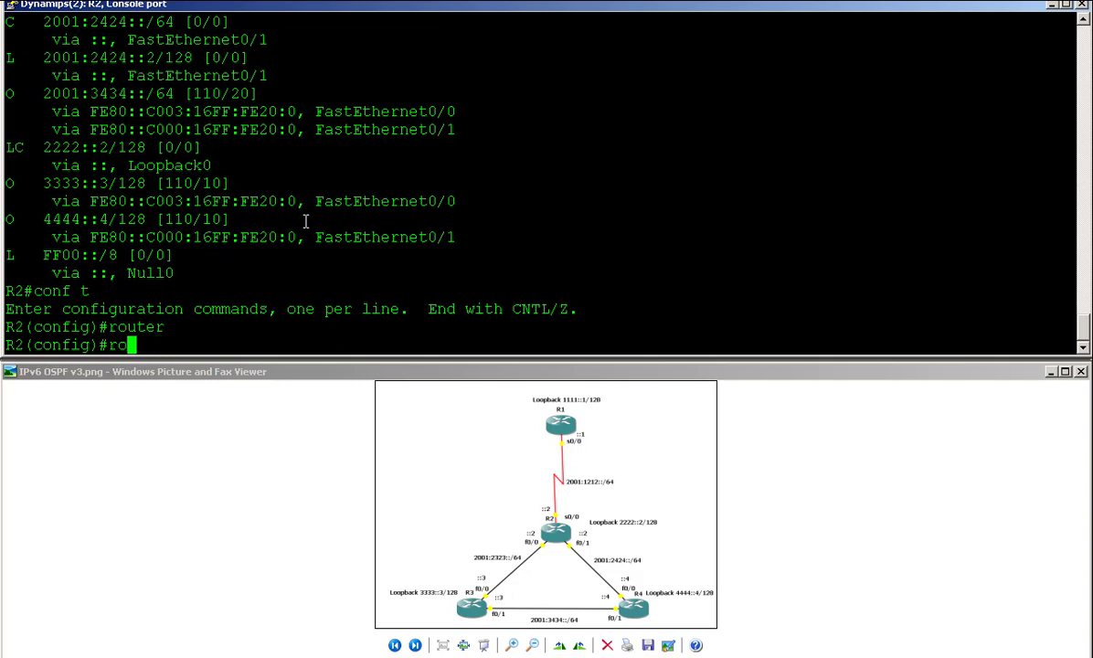
{"action": "key", "text": "BackSpace"}
{"action": "key", "text": "BackSpace"}
{"action": "type", "text": "ipv"}
{"action": "key", "text": "Tab"}
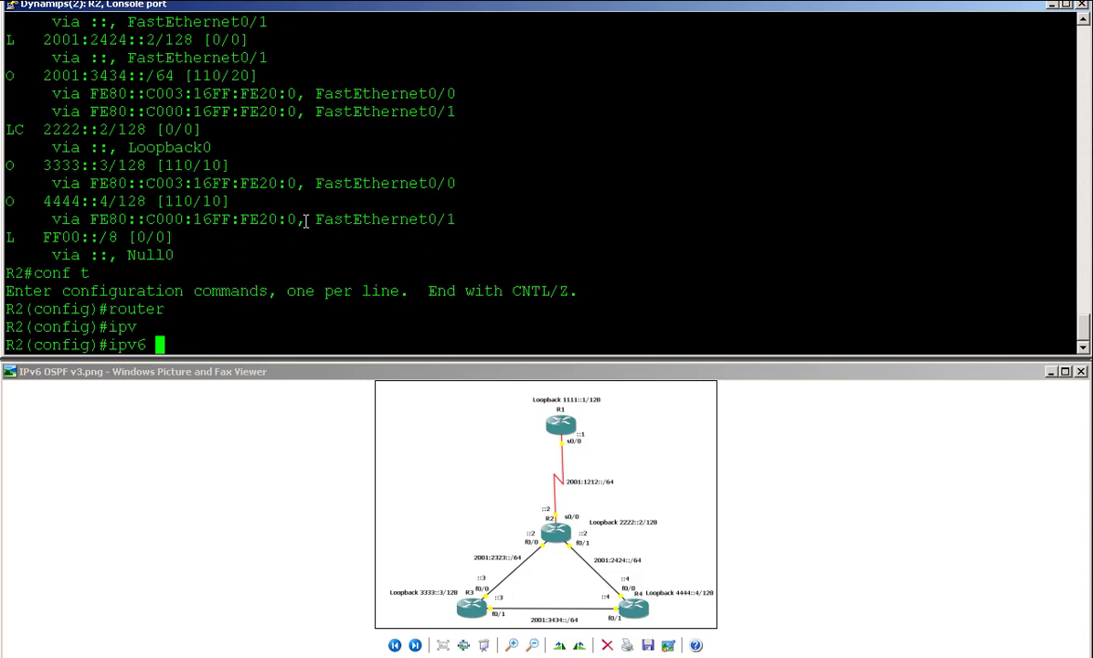
{"action": "type", "text": "router os"}
{"action": "key", "text": "Tab"}
{"action": "type", "text": "1"}
{"action": "key", "text": "Return"}
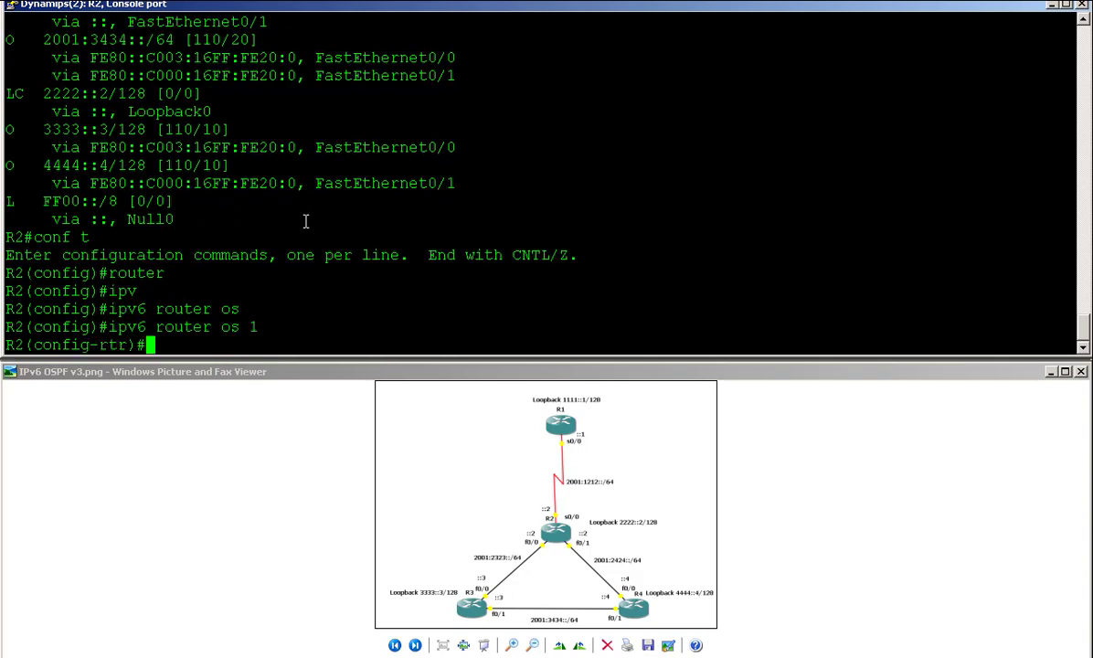
Redistribute static routes into OSPFv3 on R2 with "redistribute static metric 50", consulting the command help for the options.
{"action": "type", "text": "red"}
{"action": "key", "text": "Tab"}
{"action": "type", "text": "?"}
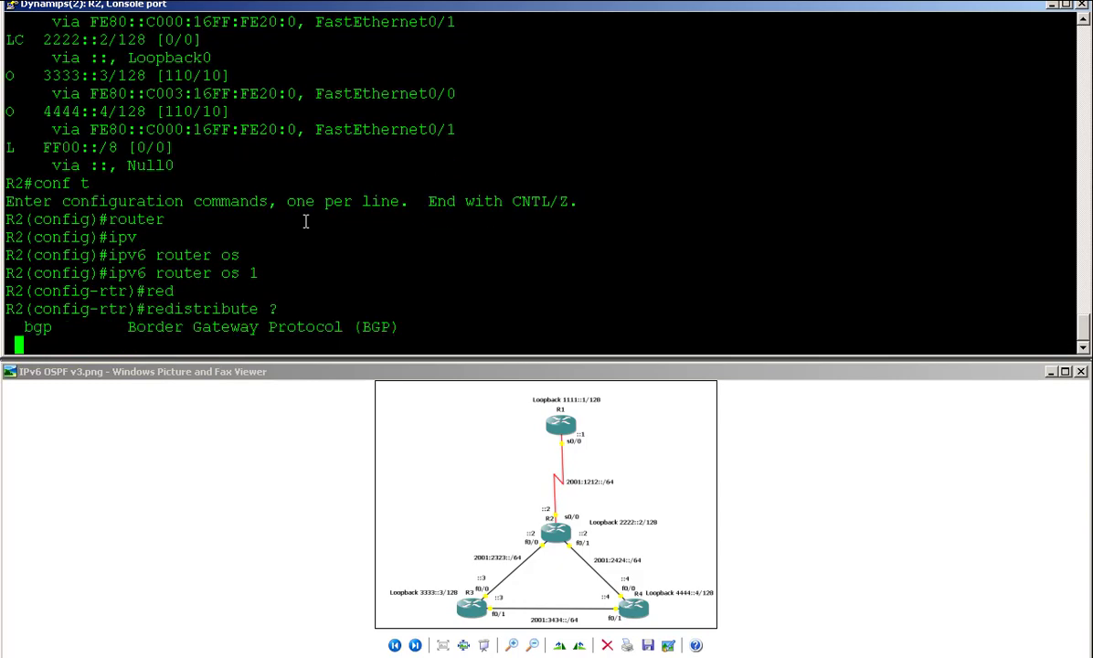
{"action": "type", "text": "st"}
{"action": "key", "text": "Tab"}
{"action": "type", "text": "?"}
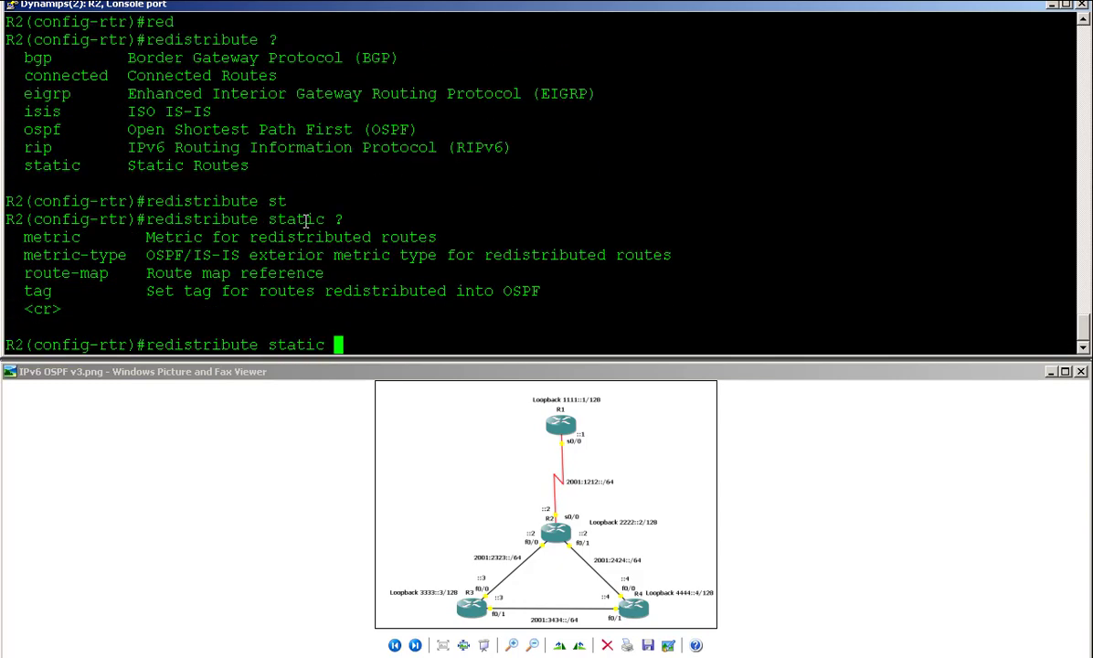
{"action": "type", "text": "me"}
{"action": "key", "text": "Tab"}
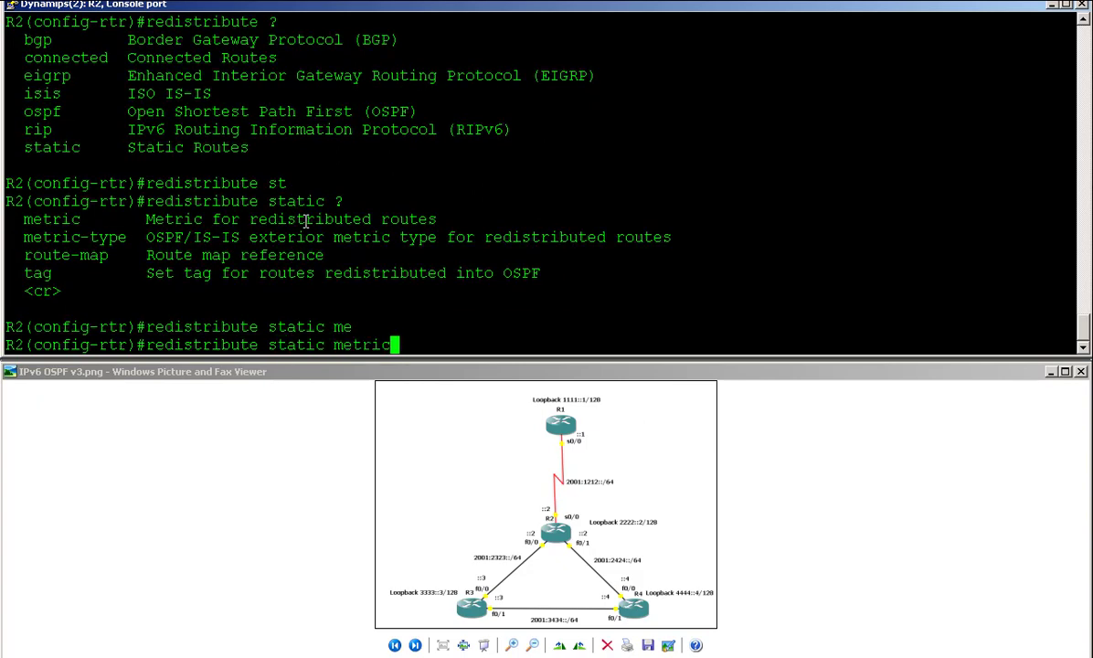
{"action": "type", "text": "?"}
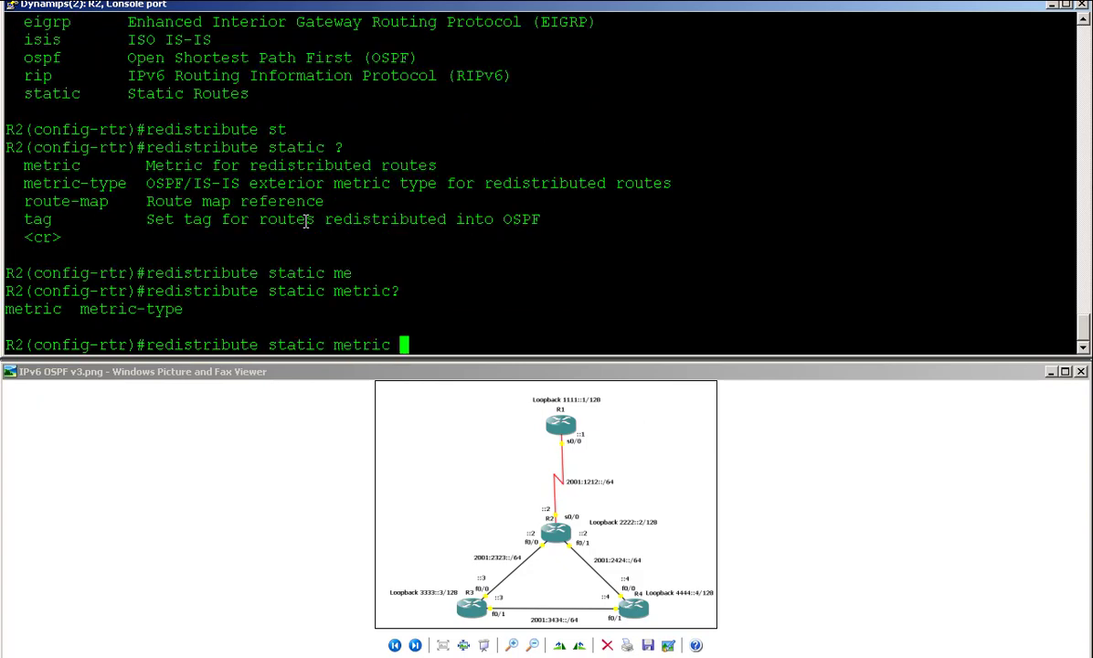
{"action": "type", "text": " 50"}
{"action": "key", "text": "Return"}
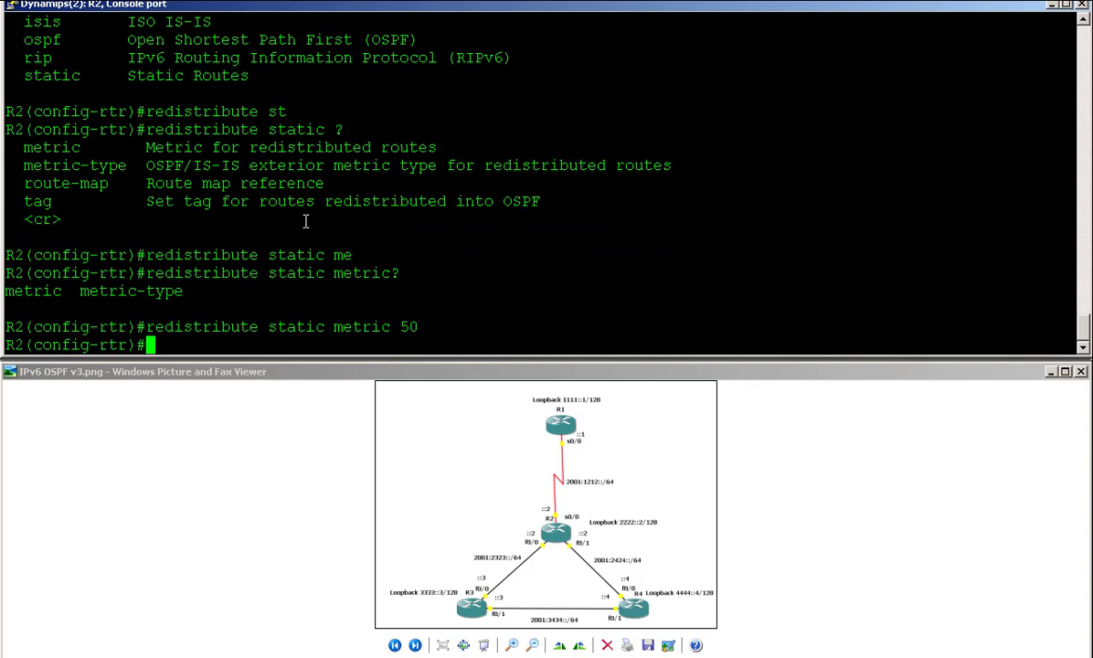
Go to R3's console and display its IPv6 routing table with "show ipv6 route".
{"action": "key", "text": "alt+Tab"}
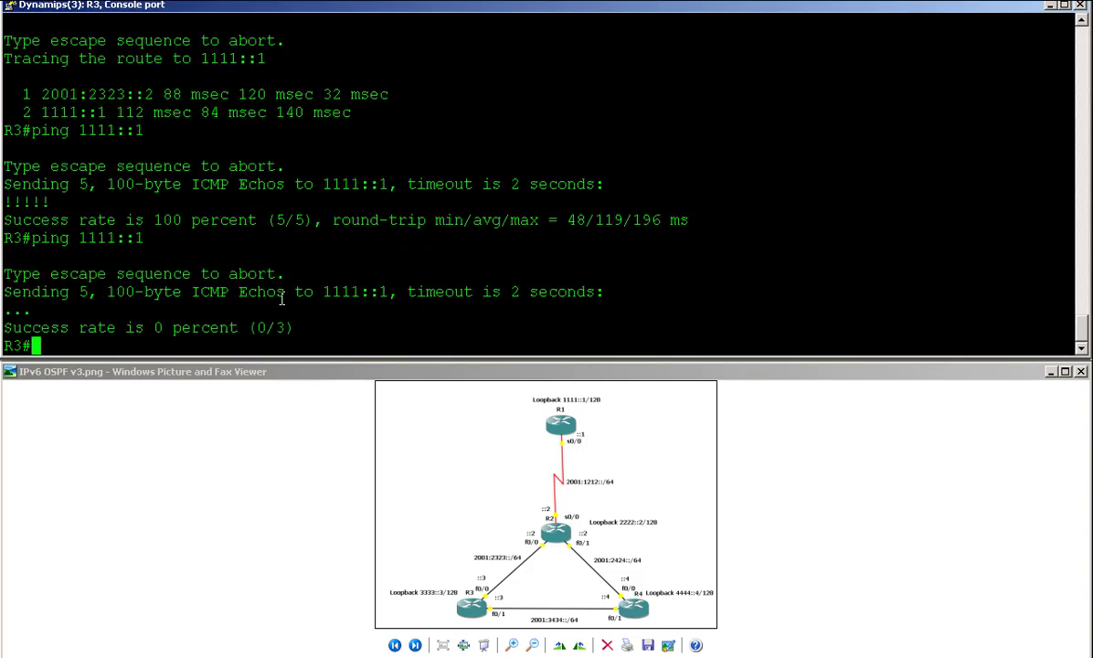
{"action": "type", "text": "show ipv"}
{"action": "key", "text": "Tab"}
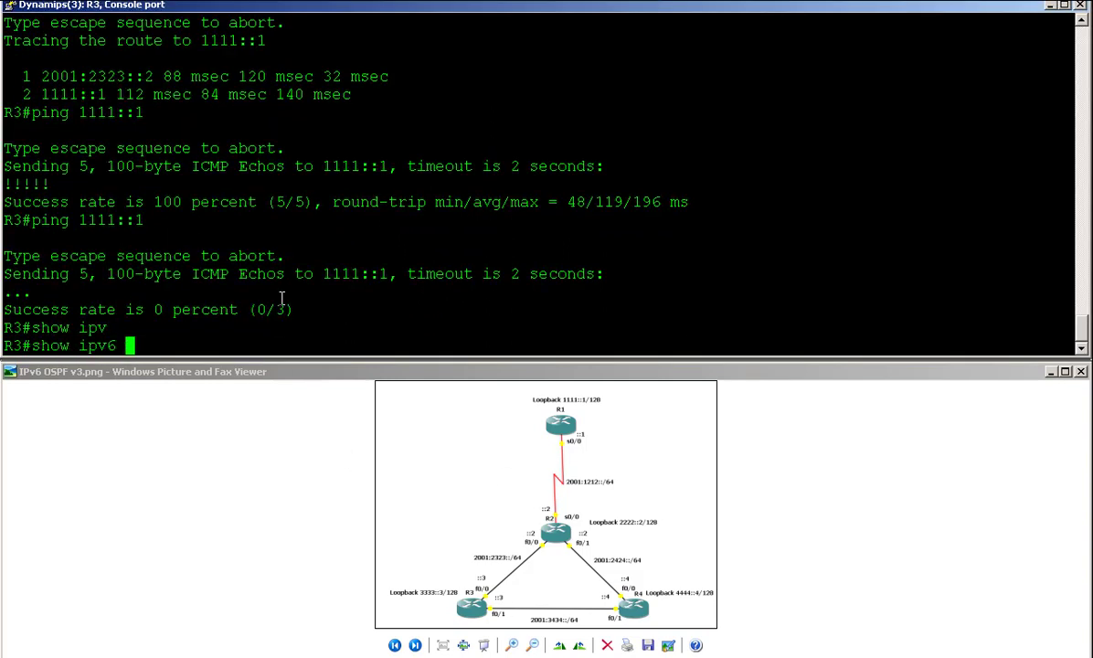
{"action": "type", "text": "route"}
{"action": "key", "text": "Return"}
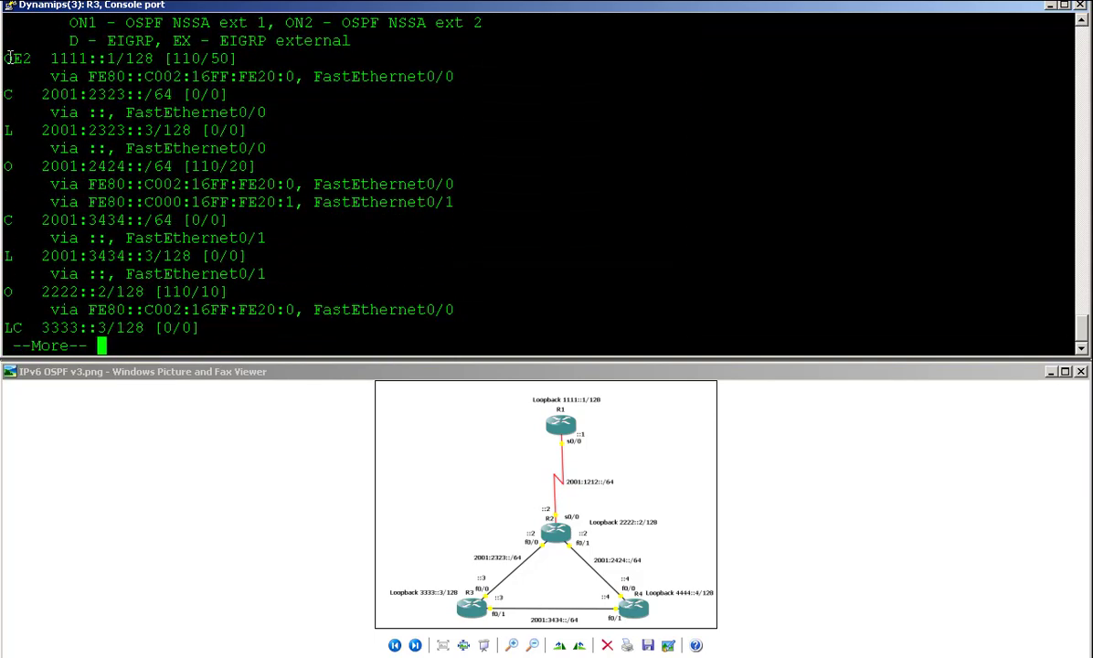
Examine the route type and metric of the 1111::1/128 entry on R3, and bring up R4's console.
{"action": "left_click_drag", "start_coordinate": [8, 58], "coordinate": [239, 56]}
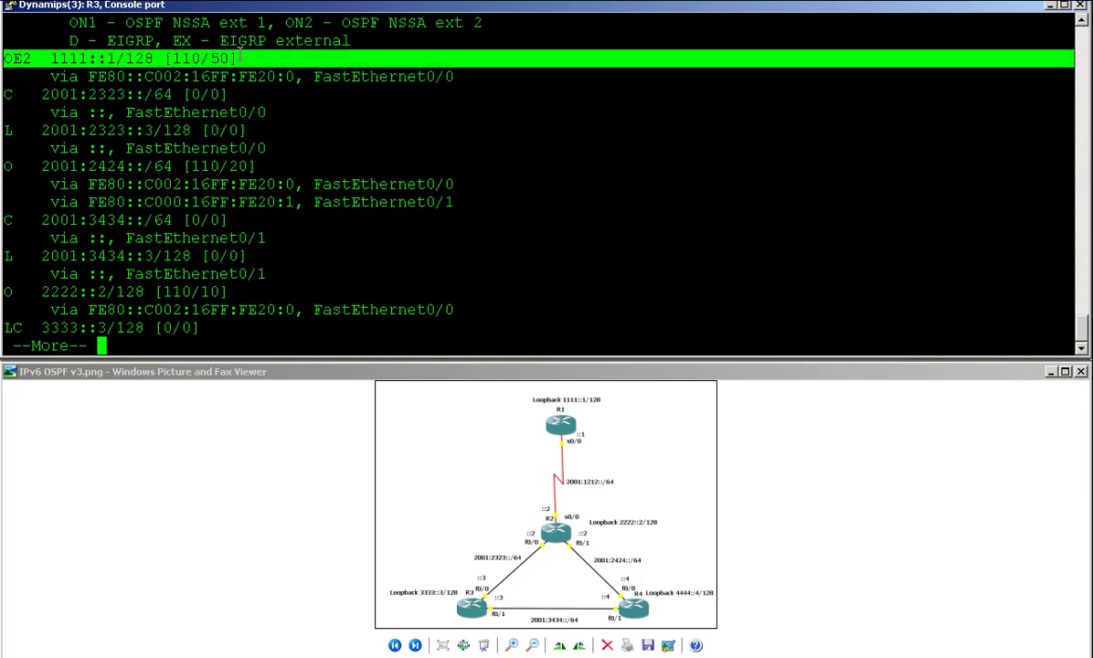
{"action": "left_click", "coordinate": [16, 52]}
{"action": "left_click_drag", "start_coordinate": [37, 58], "coordinate": [4, 58]}
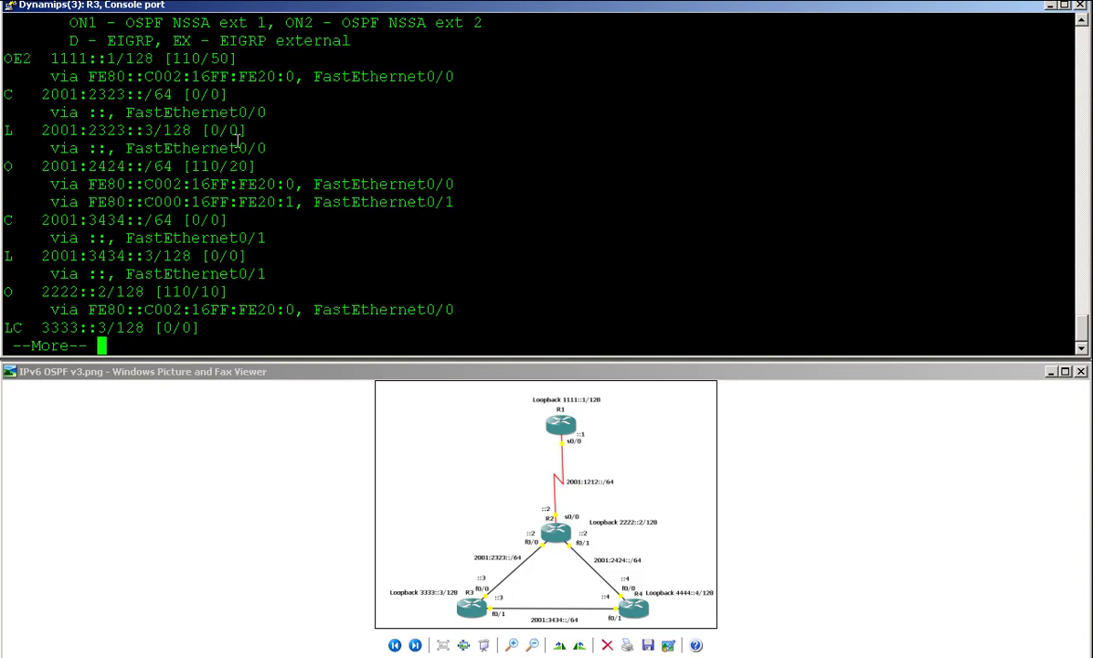
{"action": "double_click", "coordinate": [220, 58]}
{"action": "left_click_drag", "start_coordinate": [236, 59], "coordinate": [216, 47]}
{"action": "left_click", "coordinate": [319, 182]}
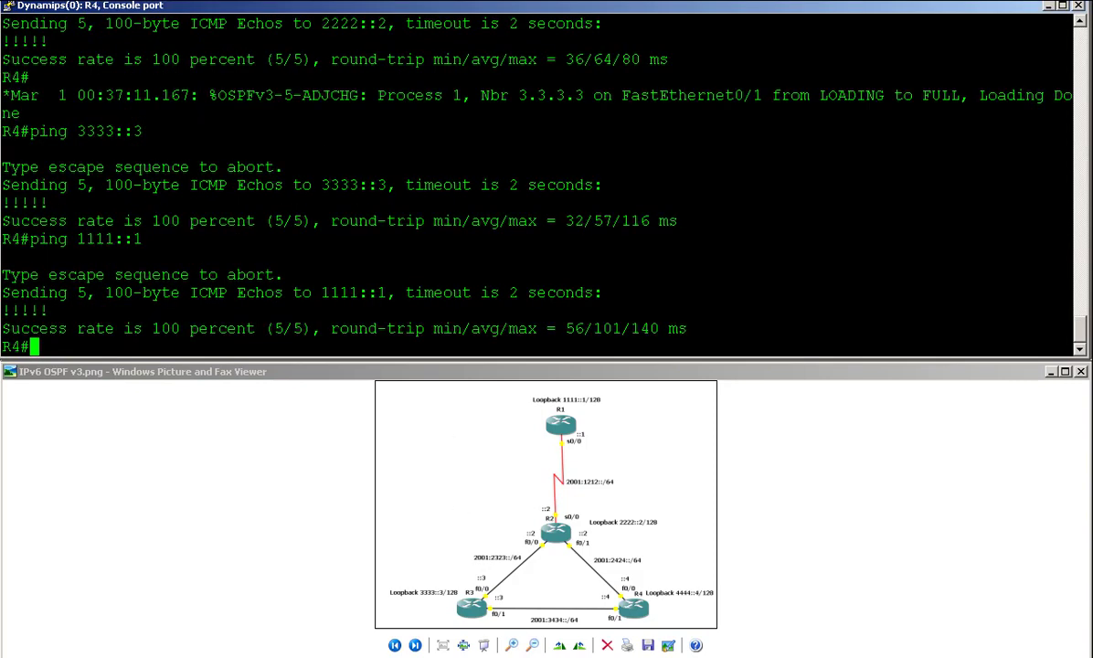
Display R4's IPv6 routing table, examine the type and metric of its 1111::1/128 entry, and page to the end.
{"action": "type", "text": "show ipv"}
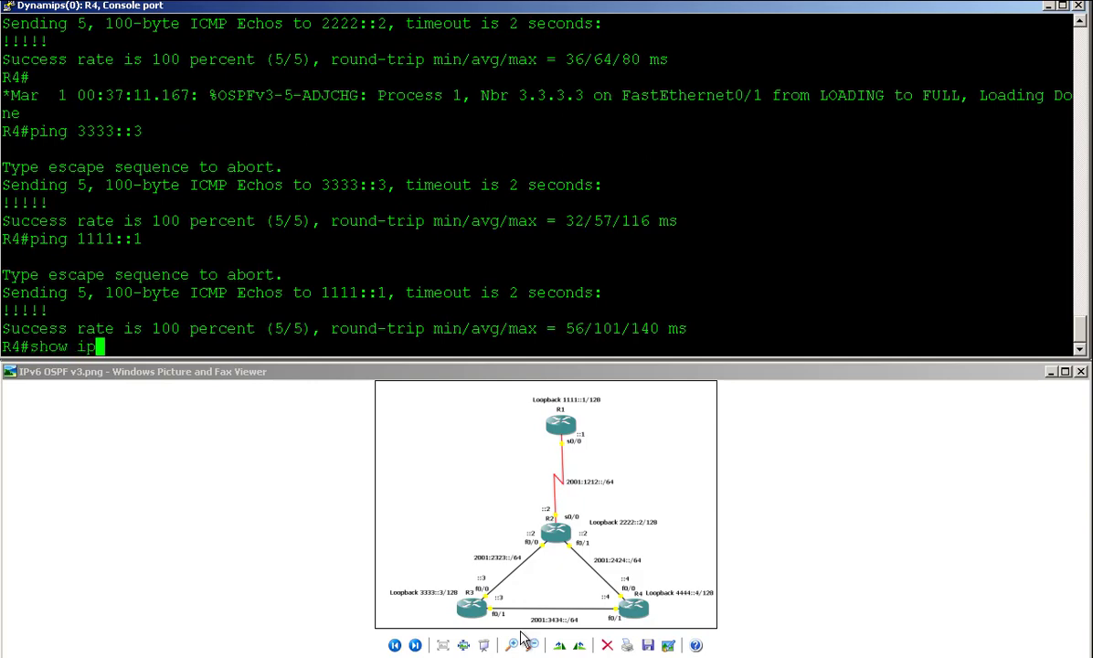
{"action": "key", "text": "Tab"}
{"action": "type", "text": "route"}
{"action": "key", "text": "Return"}
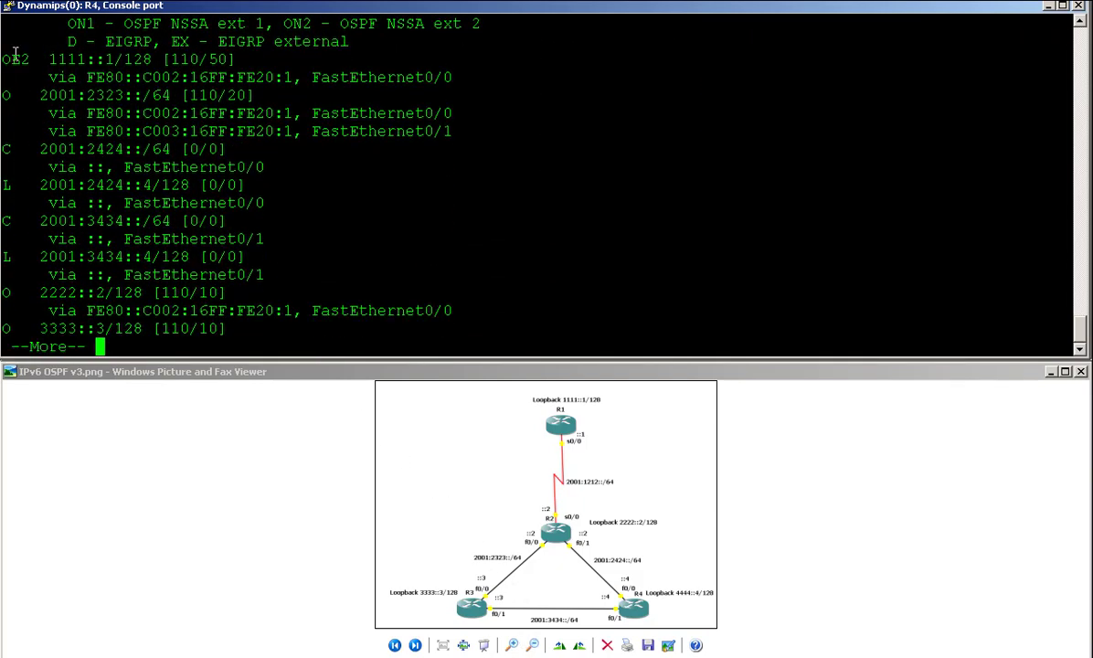
{"action": "left_click_drag", "start_coordinate": [3, 59], "coordinate": [27, 58]}
{"action": "left_click_drag", "start_coordinate": [186, 59], "coordinate": [214, 59]}
{"action": "left_click", "coordinate": [277, 128]}
{"action": "key", "text": "space"}
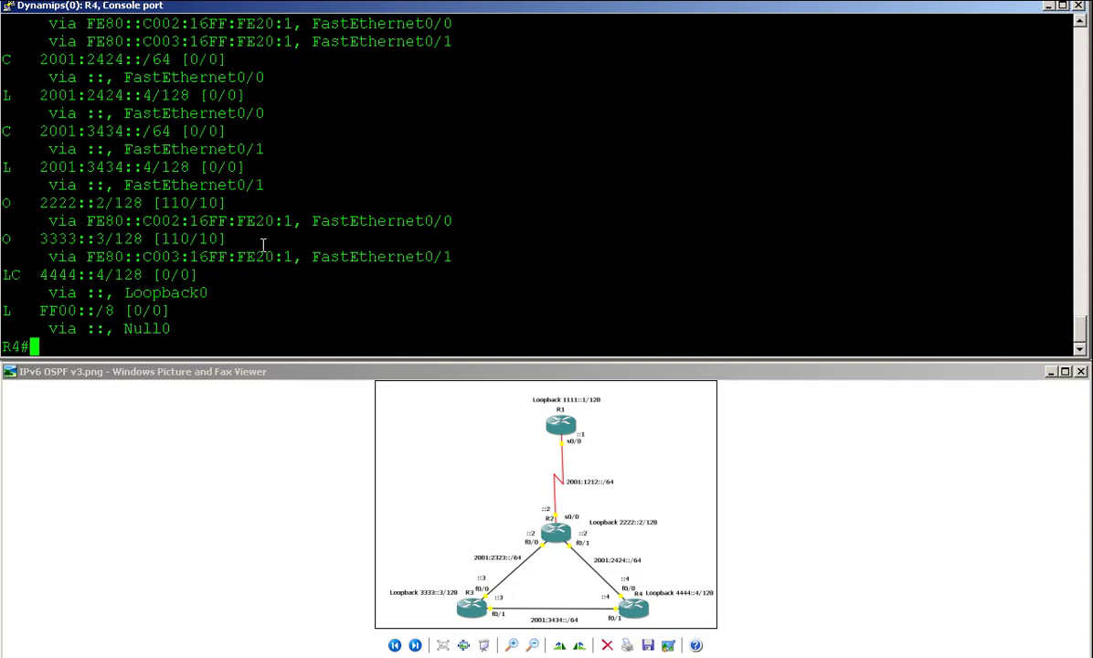
Ping R1's loopback 1111::1 from R4.
{"action": "type", "text": "ping 1"}
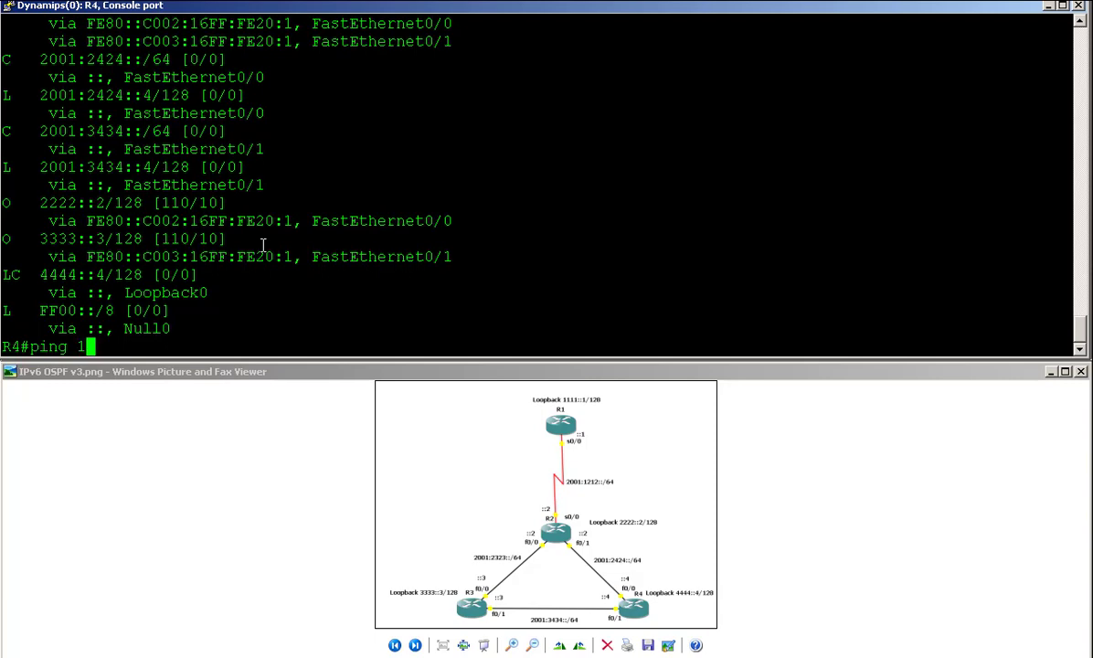
{"action": "type", "text": "111::1"}
{"action": "key", "text": "Return"}
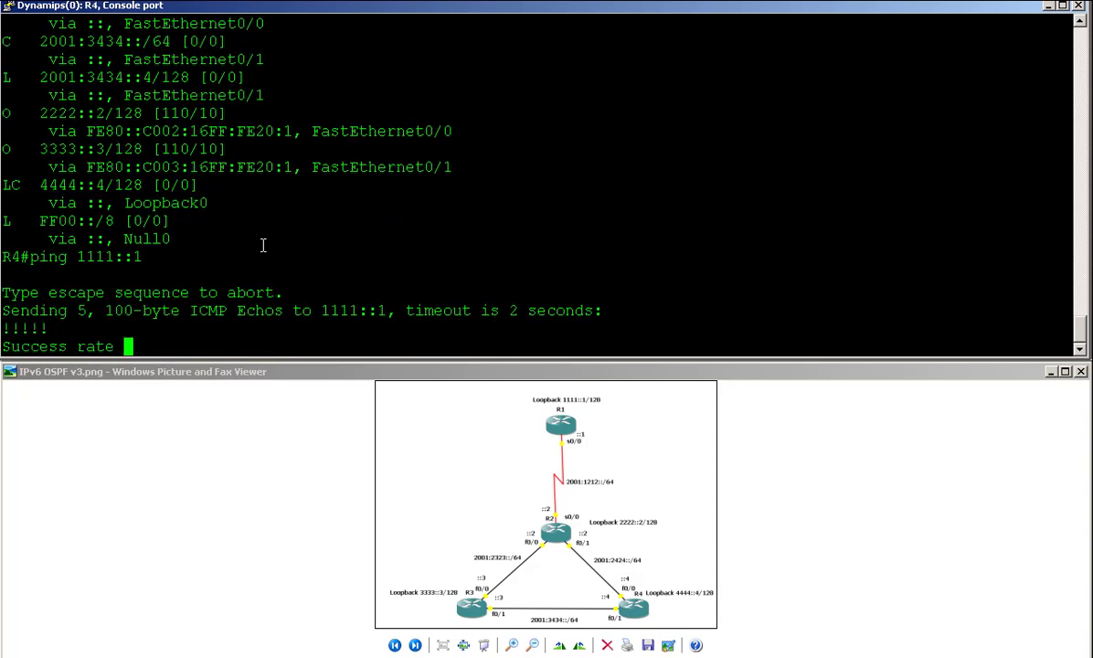
Return to R3's console, quit the paged routing table and ping 1111::1.
{"action": "key", "text": "alt+Tab"}
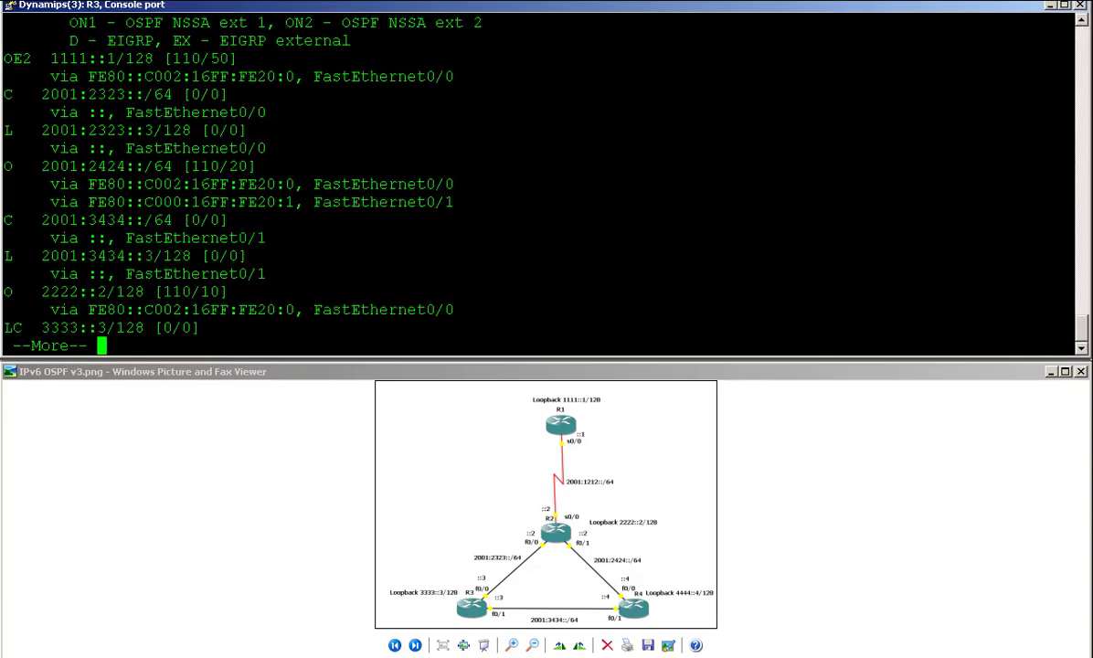
{"action": "type", "text": "qping "}
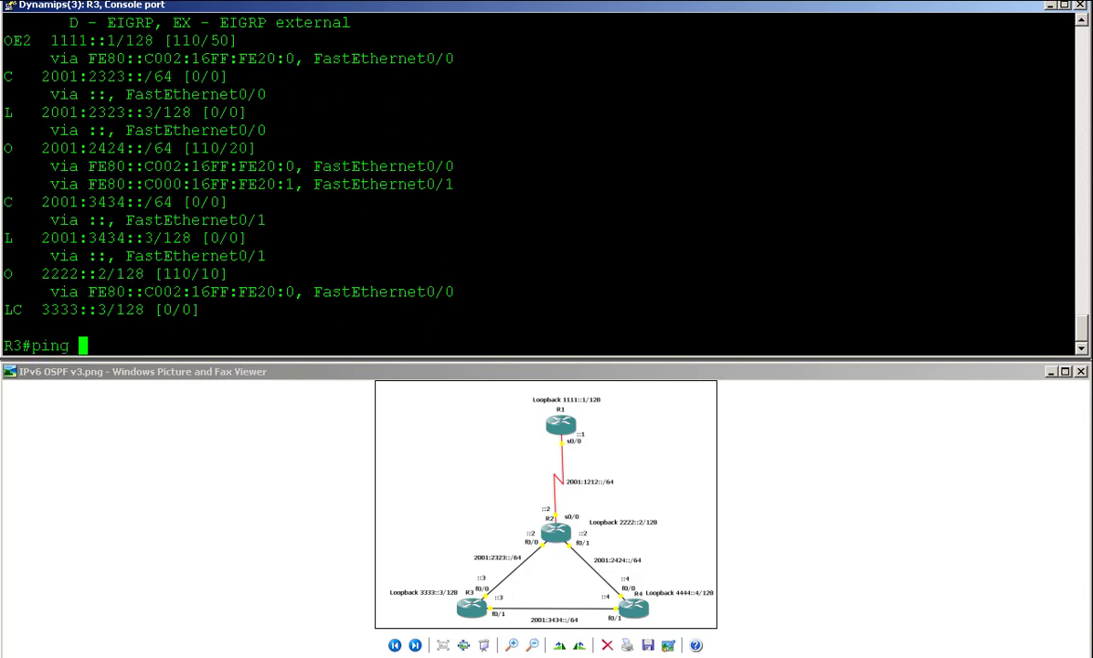
{"action": "type", "text": "1111::1"}
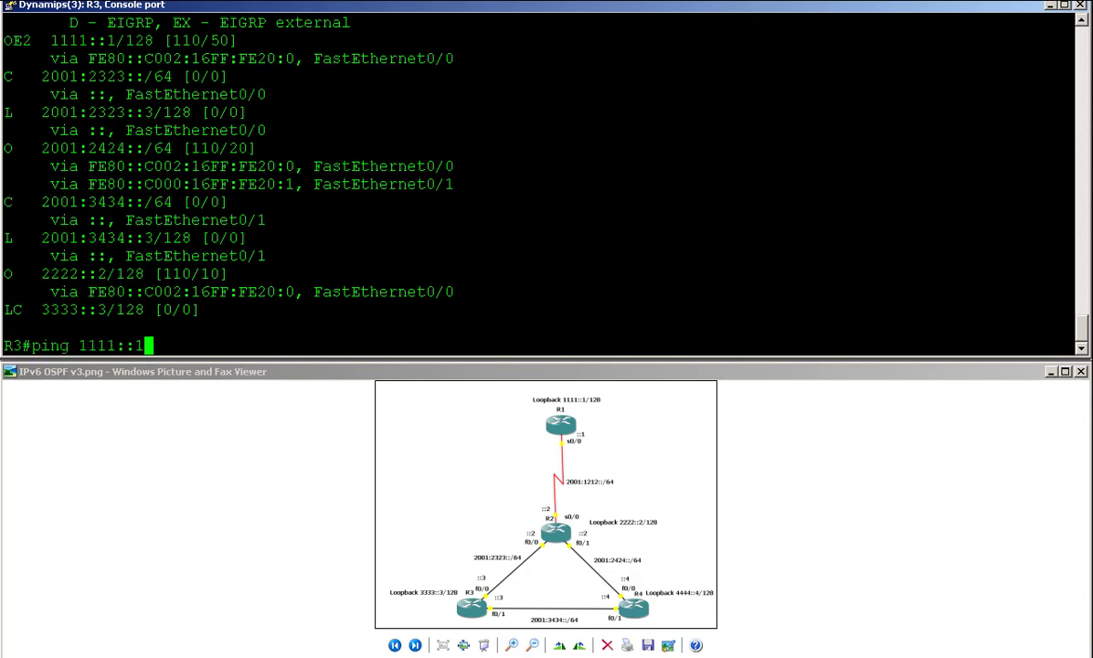
{"action": "key", "text": "Return"}
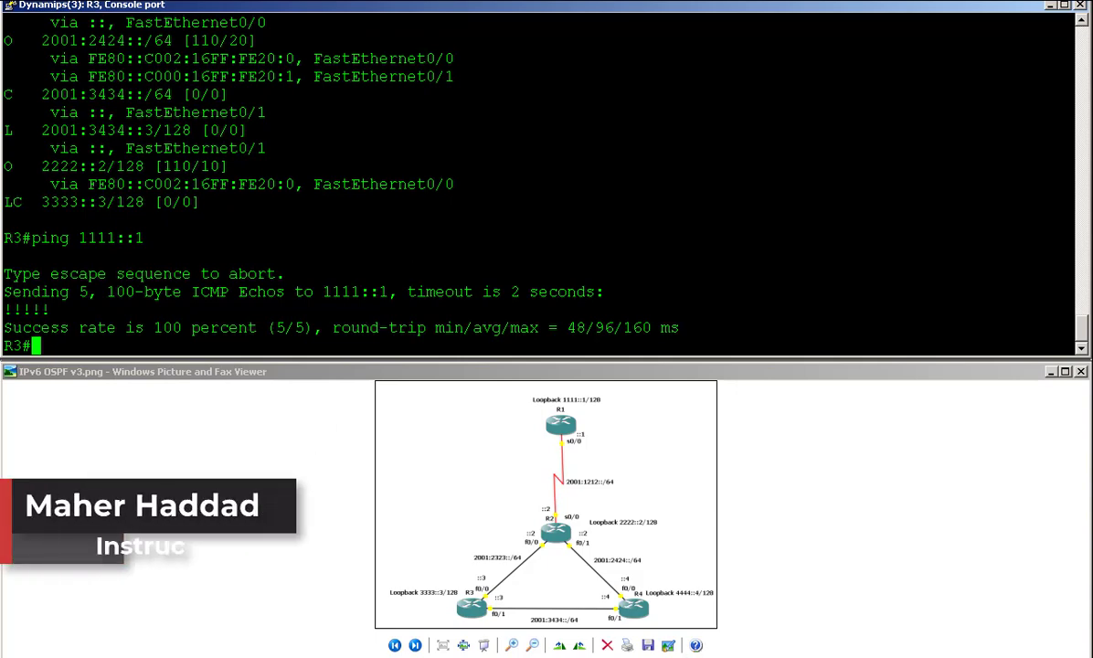
Switch to Internet Explorer and review task 3 about pinging R1's loopback from R2, R3 and R4.
{"action": "key", "text": "alt+Tab"}
{"action": "left_click_drag", "start_coordinate": [503, 268], "coordinate": [407, 255]}
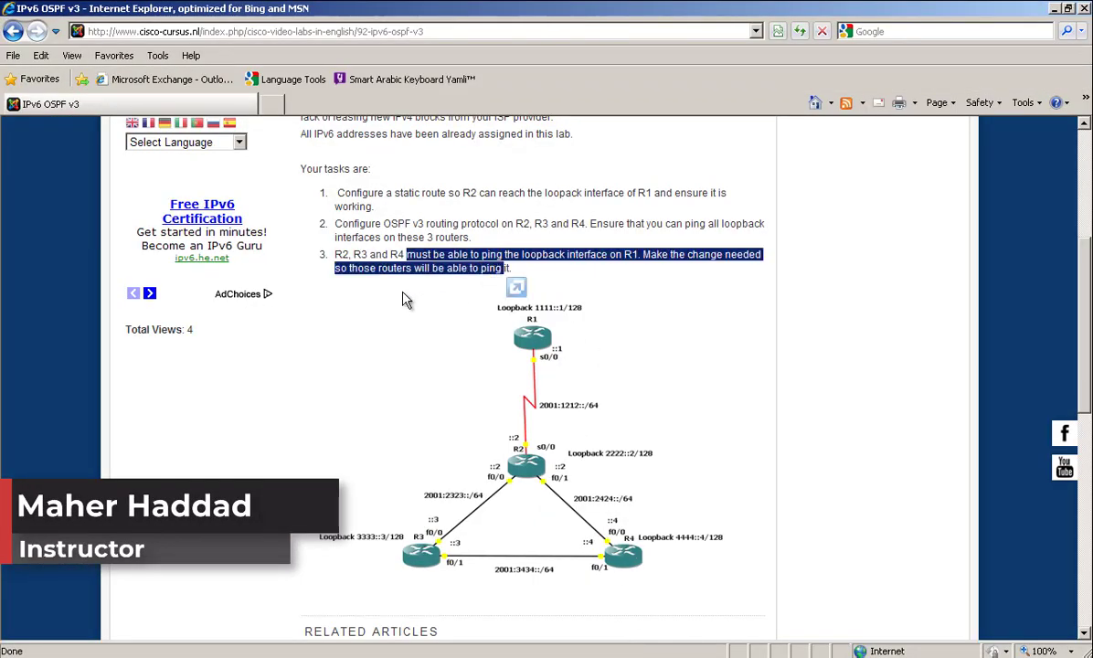
{"action": "left_click", "coordinate": [389, 225]}
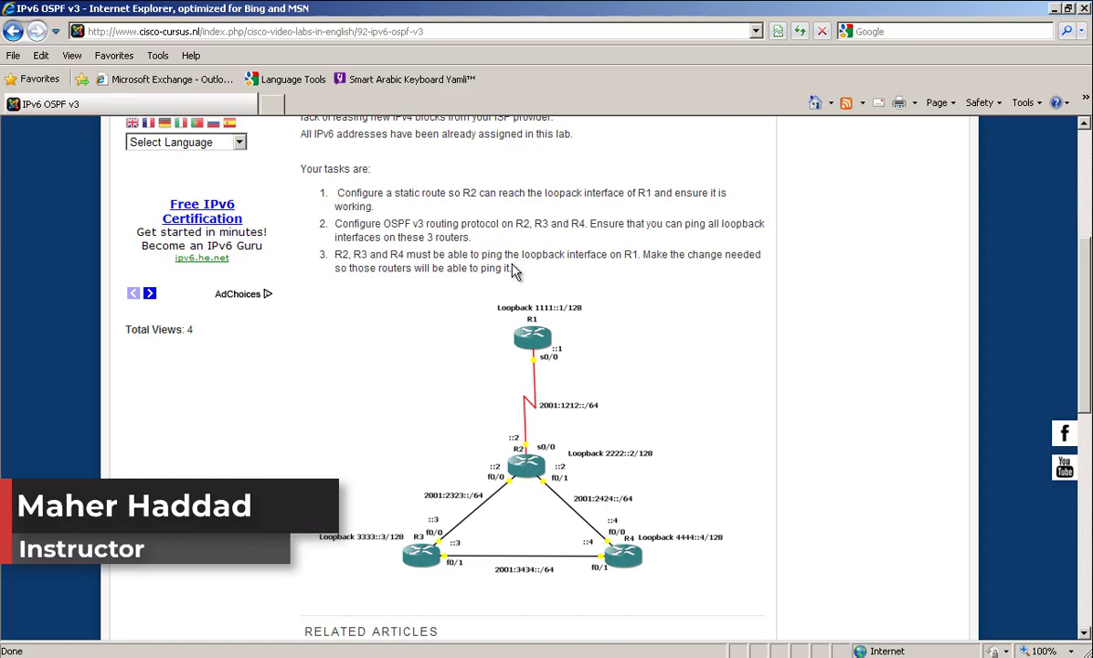